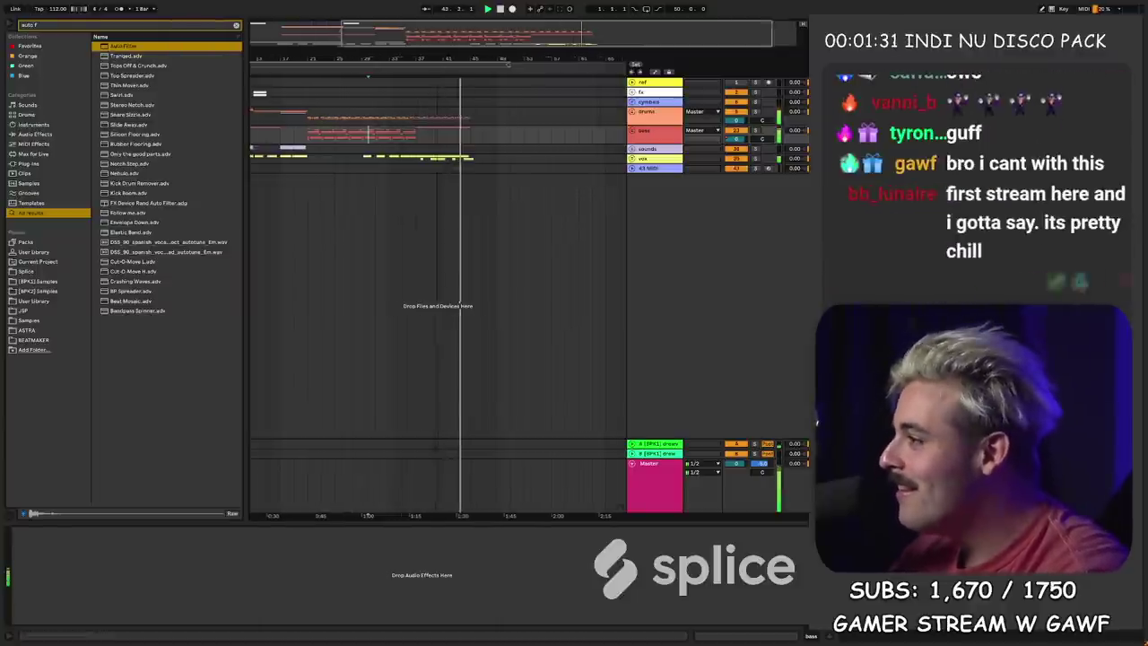
- Follow playback to the end of the arrangement and expand the vox group to inspect its audio clips
{"action": "left_click_drag", "start_coordinate": [441, 57], "coordinate": [429, 56]}
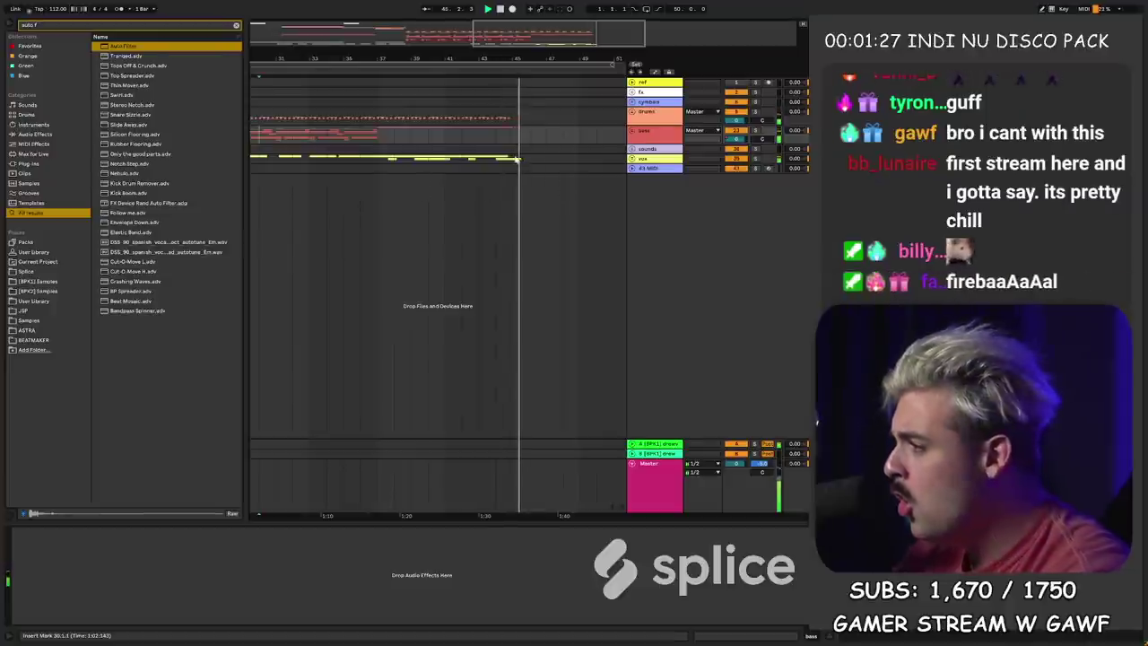
{"action": "scroll", "coordinate": [538, 145], "scroll_direction": "right", "scroll_amount": 1}
{"action": "left_click", "coordinate": [631, 159]}
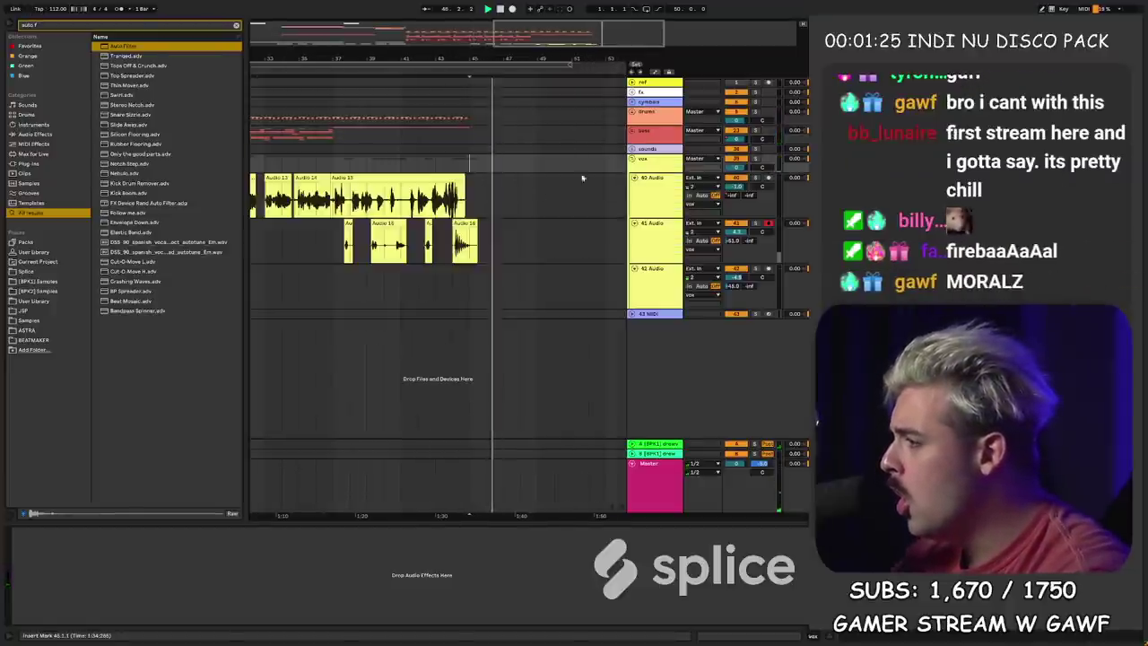
{"action": "left_click", "coordinate": [478, 226]}
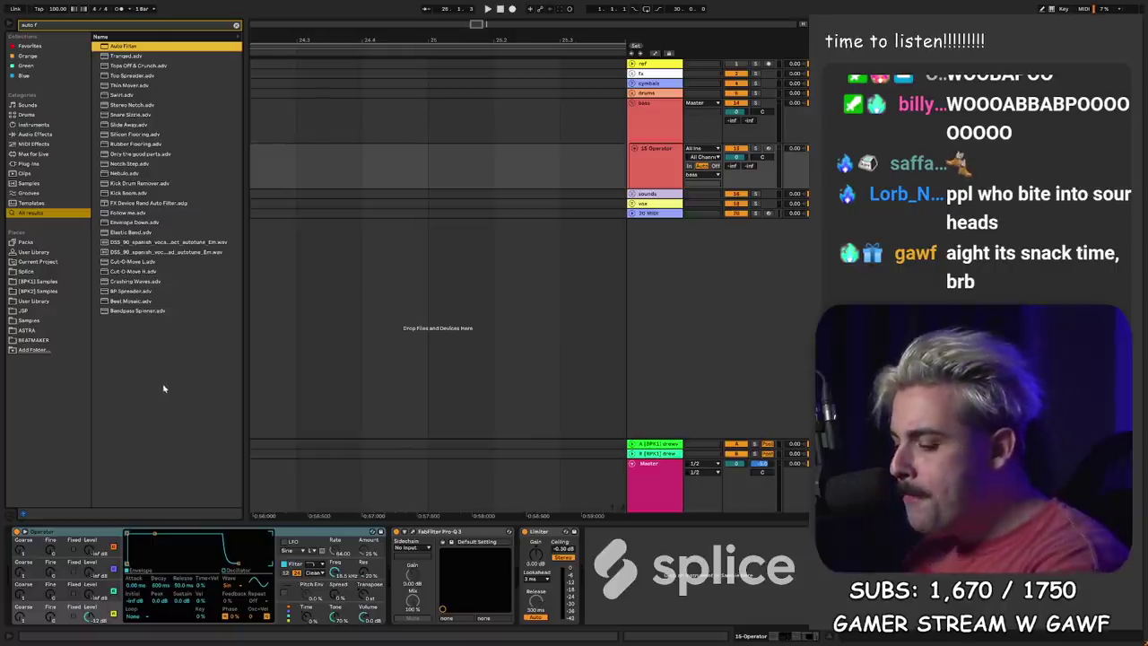
- Switch to Splice and audition the first samples in the Body Noises pack, starting with HumanMouthFart_S08HU.386.wav
{"action": "key", "text": "super"}
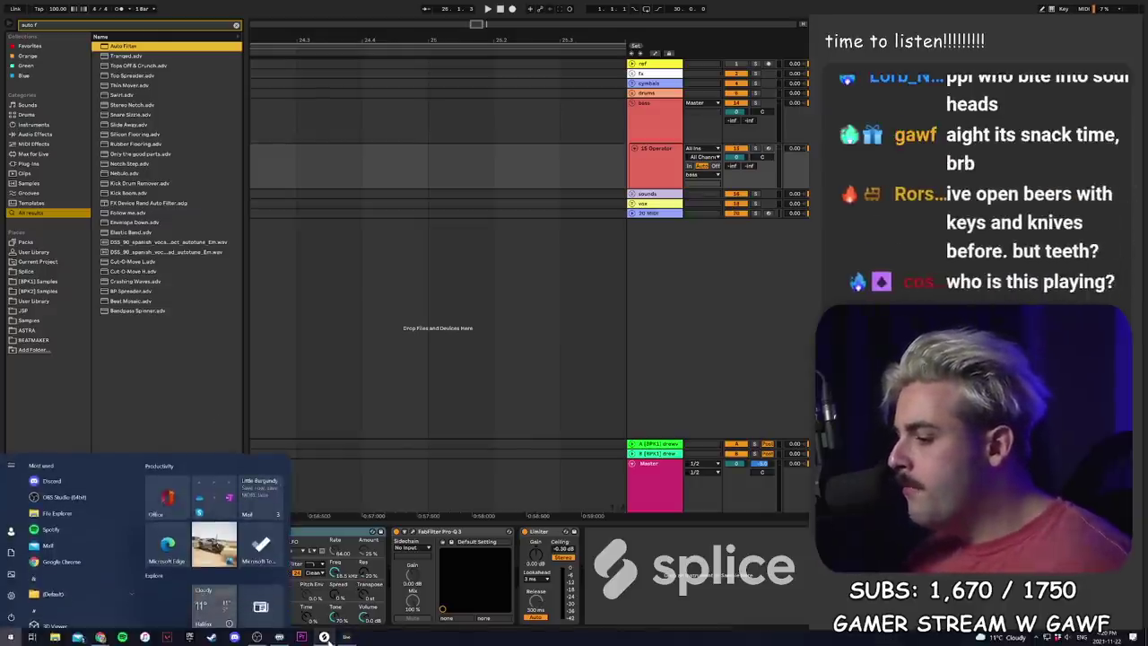
{"action": "left_click", "coordinate": [324, 636]}
{"action": "scroll", "coordinate": [269, 269], "scroll_direction": "up", "scroll_amount": 10}
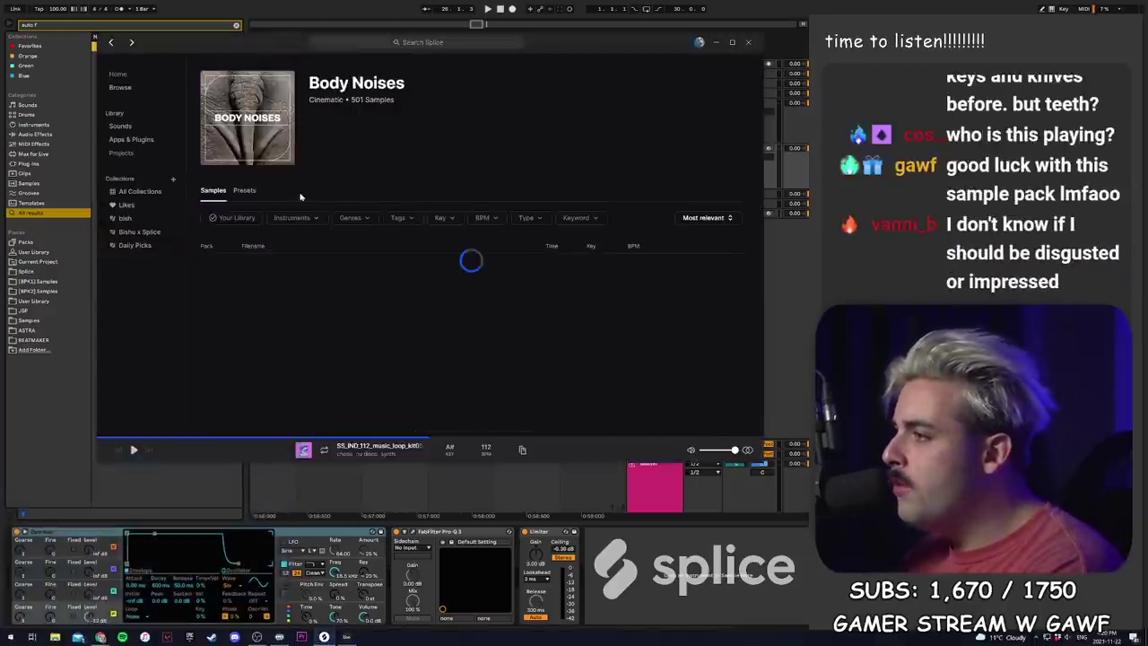
{"action": "left_click", "coordinate": [230, 267]}
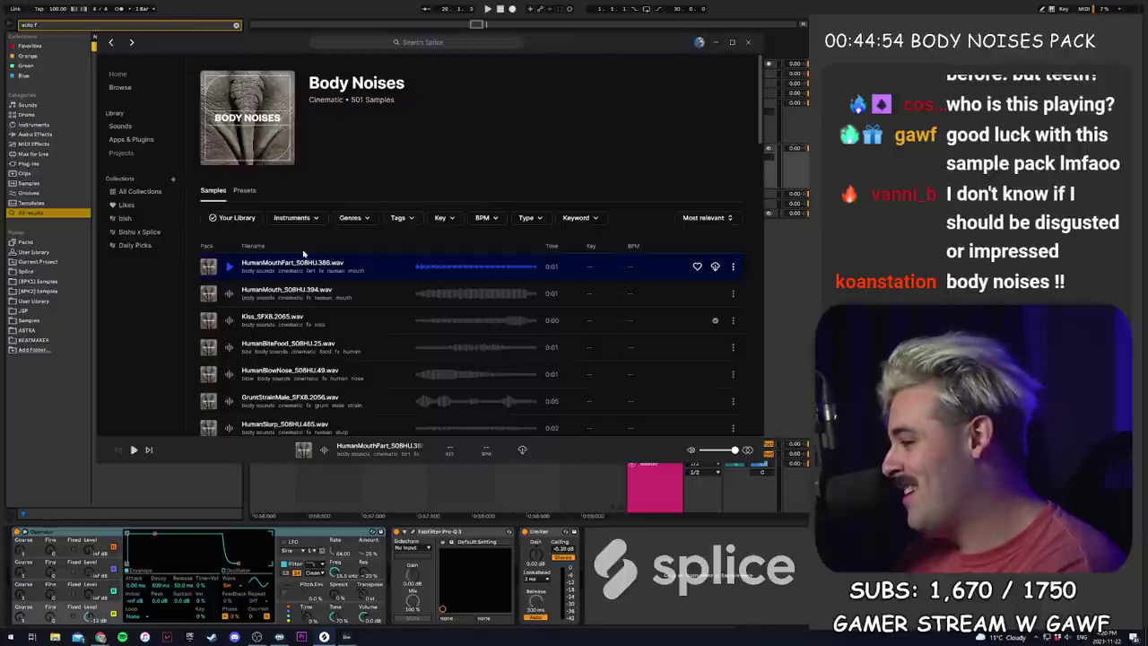
{"action": "key", "text": "Down"}
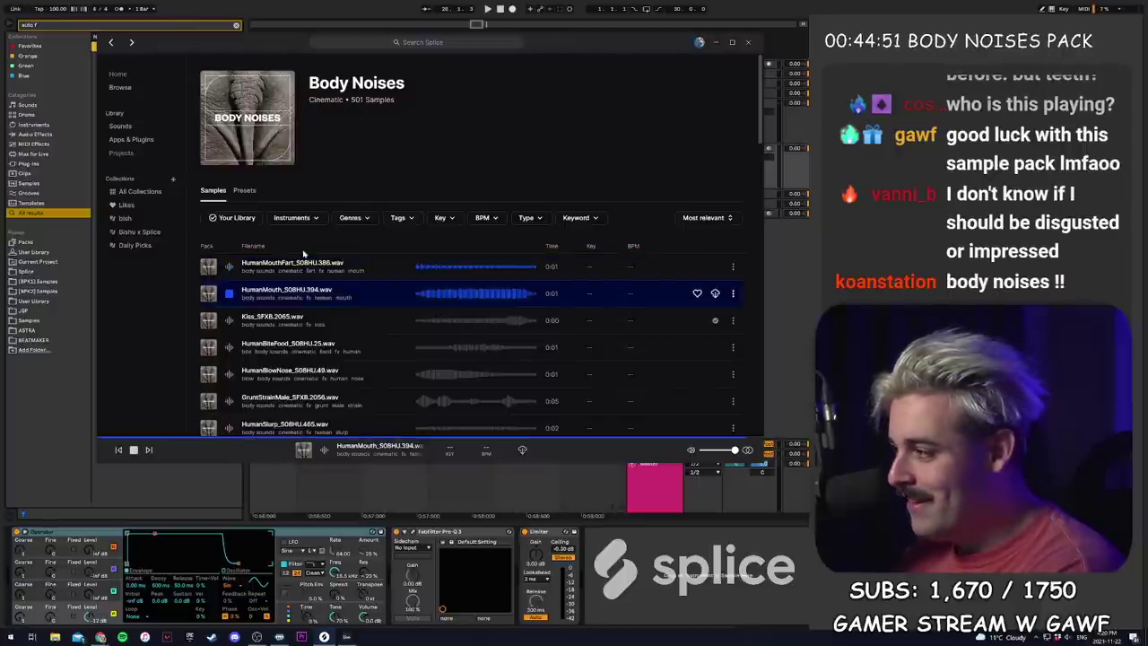
{"action": "key", "text": "Down"}
{"action": "key", "text": "Down"}
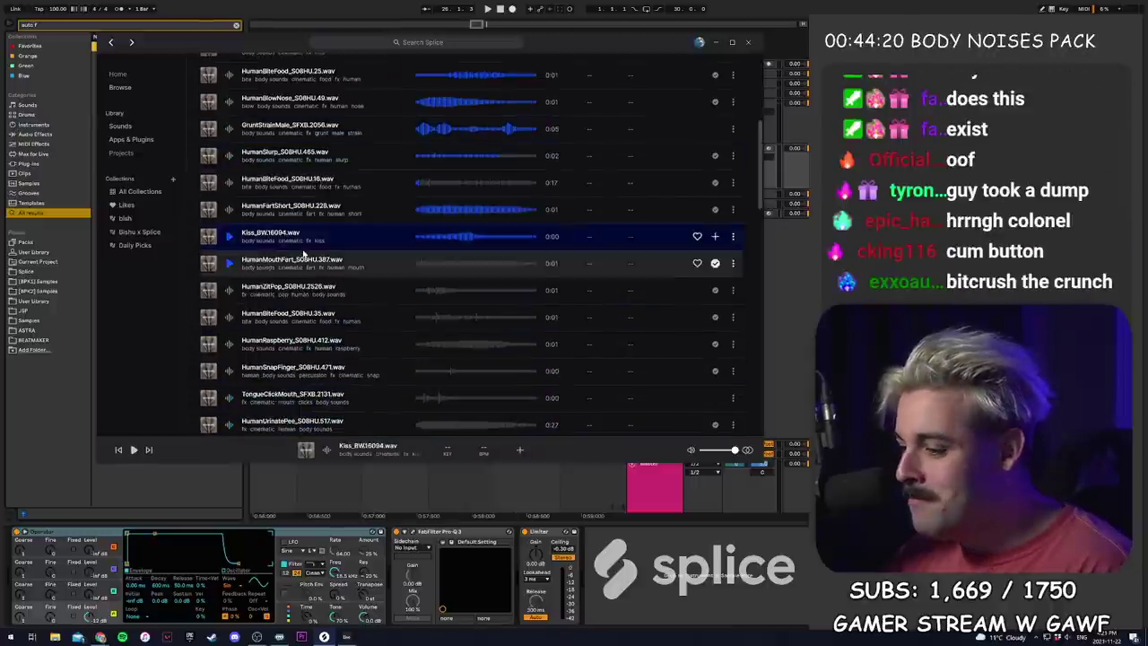
- Audition the Body Noises samples in sequence from HumanMouthFart_S08HU.387.wav through the finger snap sample
{"action": "left_click", "coordinate": [303, 260]}
{"action": "key", "text": "Down"}
{"action": "key", "text": "Down"}
{"action": "key", "text": "Down"}
{"action": "key", "text": "Down"}
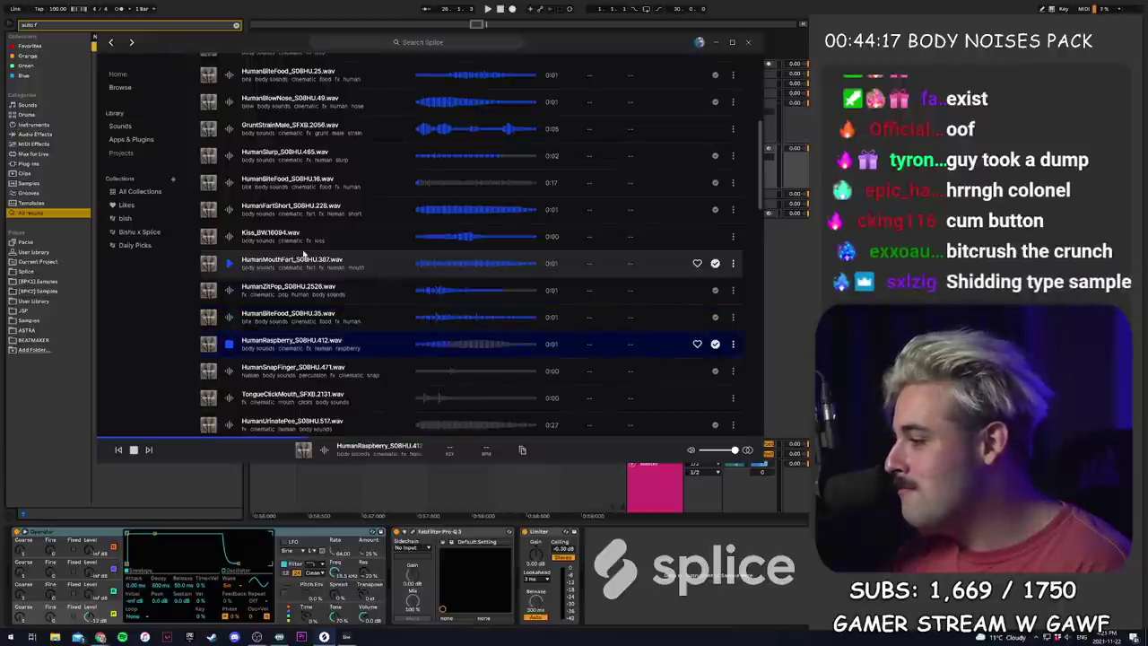
{"action": "key", "text": "Down"}
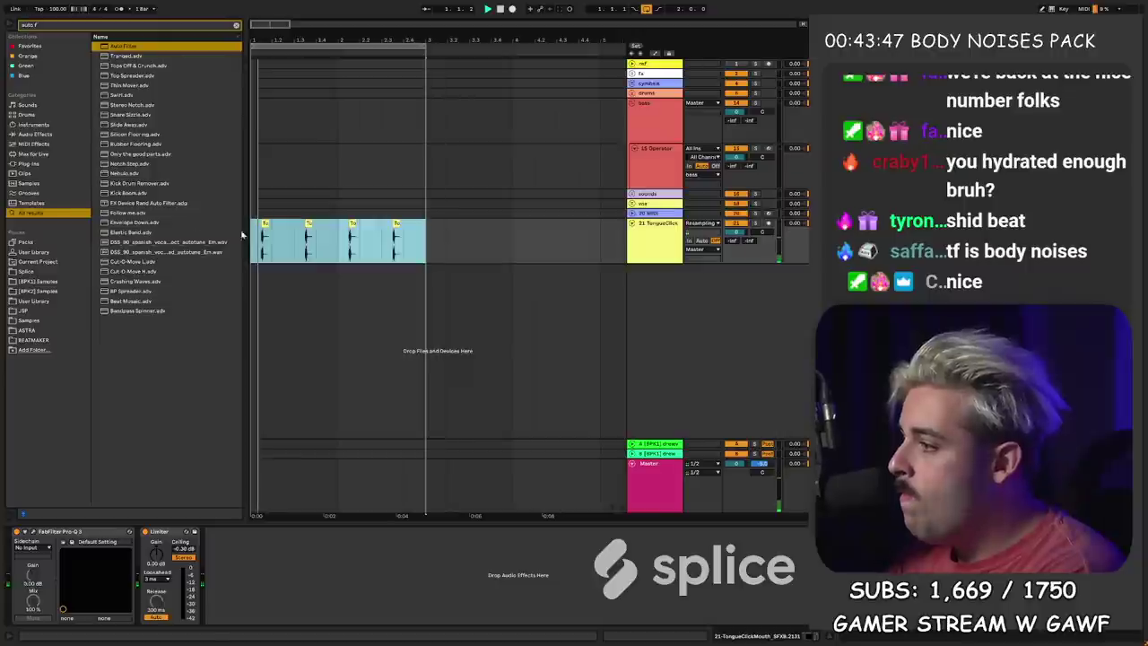
- Undo the last two edits in the arrangement with the TongueClickMouth clips
{"action": "key", "text": "ctrl+z"}
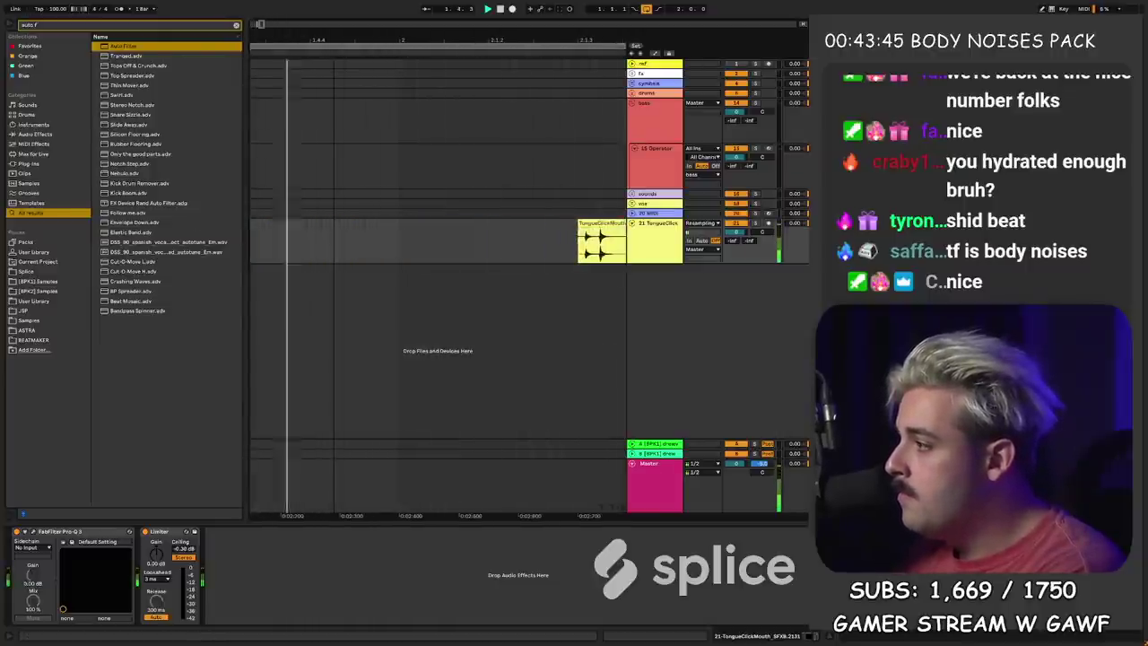
{"action": "scroll", "coordinate": [341, 110], "scroll_direction": "down", "scroll_amount": 10}
{"action": "key", "text": "ctrl+z"}
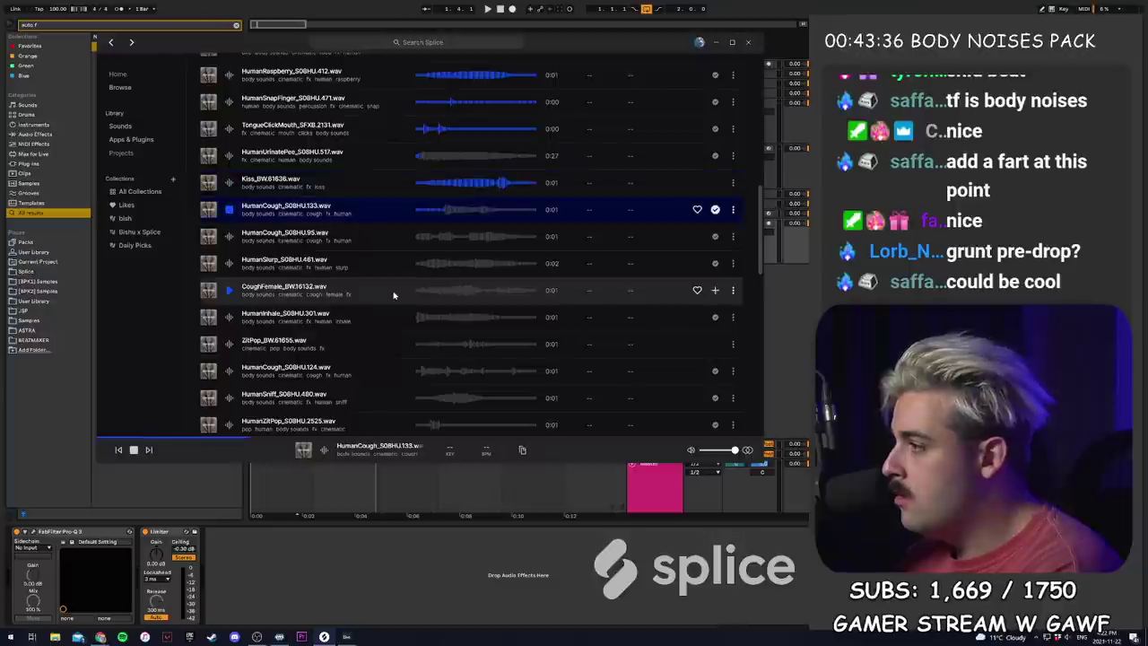
- Audition the cough, slurp, inhale and zit-pop samples from HumanCough_S08HU.95.wav through HumanCough_S08HU.124.wav
{"action": "key", "text": "Down"}
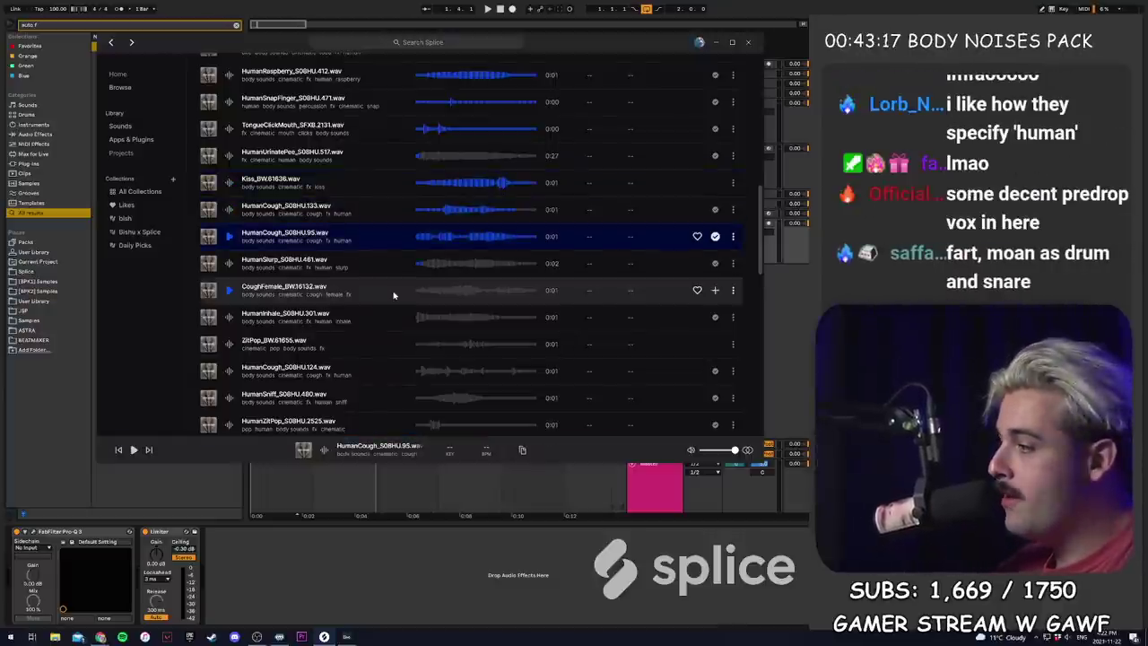
{"action": "key", "text": "Down"}
{"action": "key", "text": "Down"}
{"action": "key", "text": "Down"}
{"action": "key", "text": "Down"}
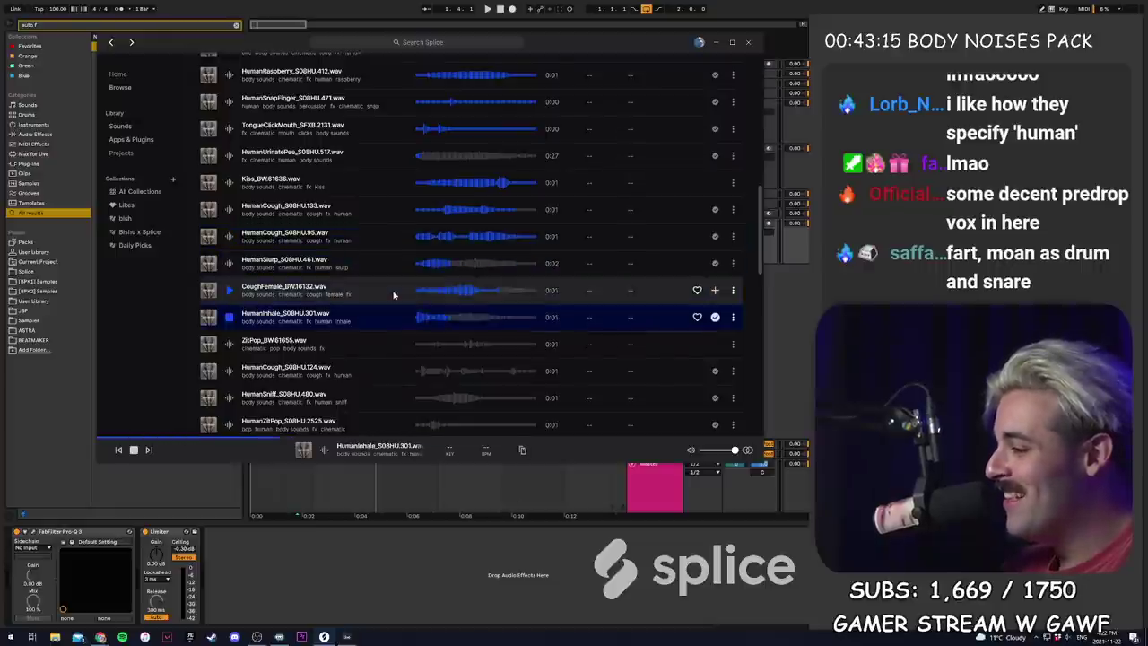
{"action": "key", "text": "Up"}
{"action": "key", "text": "Down"}
{"action": "key", "text": "Down"}
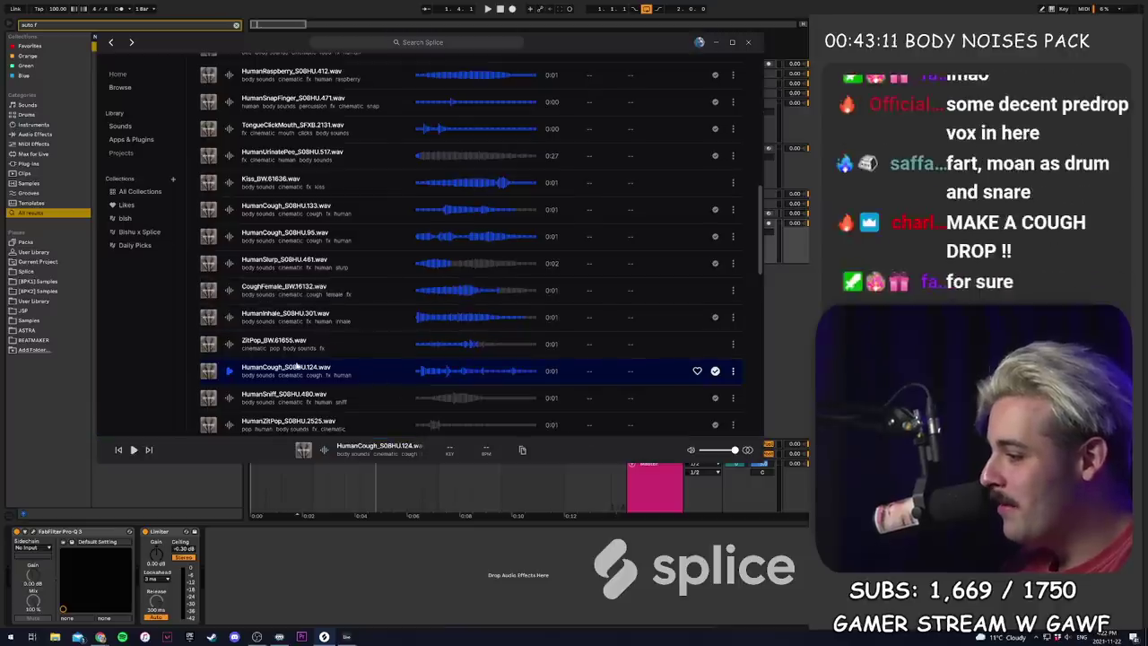
- Switch to Ableton Live, reshape the low boost and upper band in Pro-Q 3 on the HumanCough track, and select its opening section
{"action": "key", "text": "alt+Tab"}
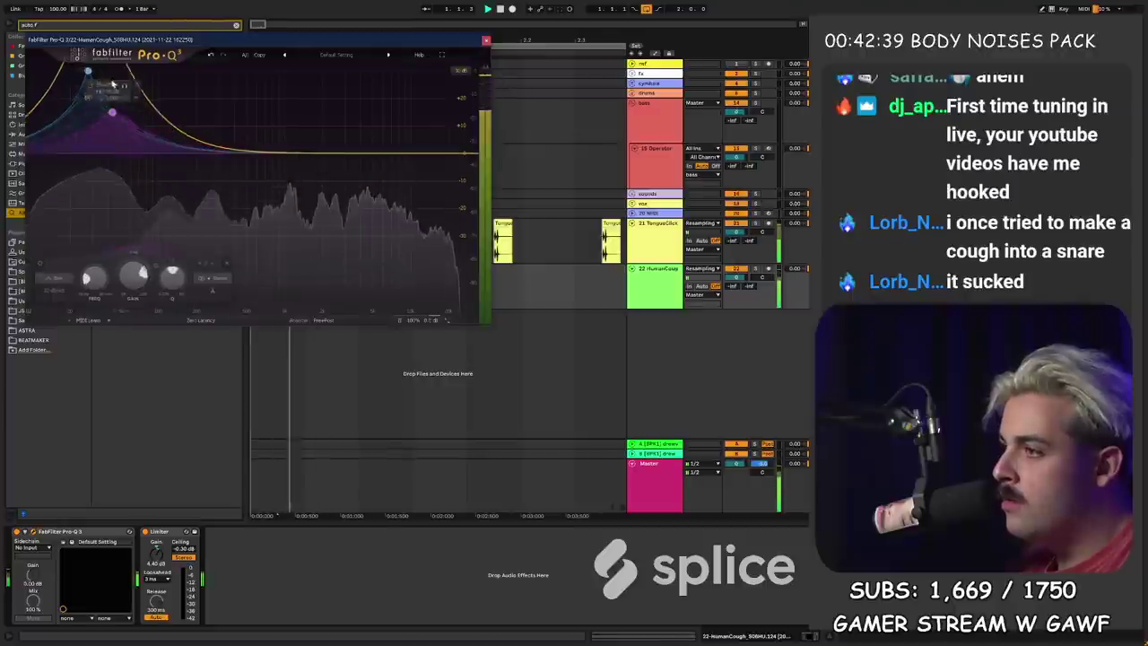
{"action": "mouse_move", "coordinate": [97, 59]}
{"action": "left_mouse_down"}
{"action": "mouse_move", "coordinate": [95, 81]}
{"action": "mouse_move", "coordinate": [88, 68]}
{"action": "left_mouse_up"}
{"action": "key", "text": "space"}
{"action": "left_click_drag", "start_coordinate": [466, 153], "coordinate": [247, 151]}
{"action": "left_click", "coordinate": [487, 40]}
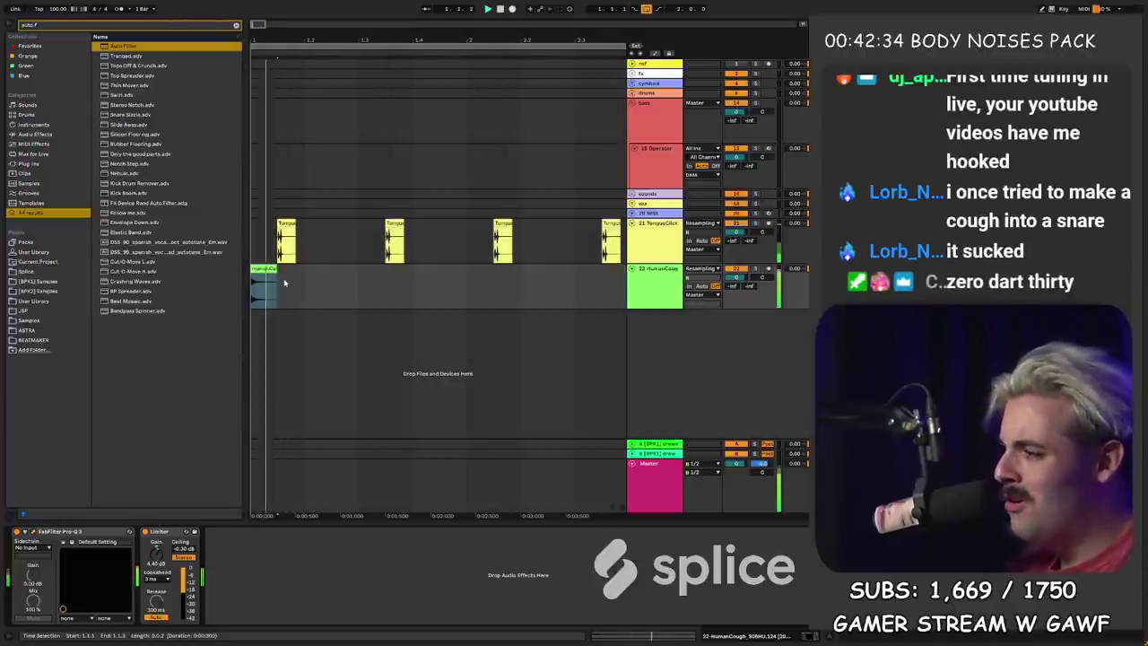
{"action": "left_click_drag", "start_coordinate": [298, 284], "coordinate": [251, 285]}
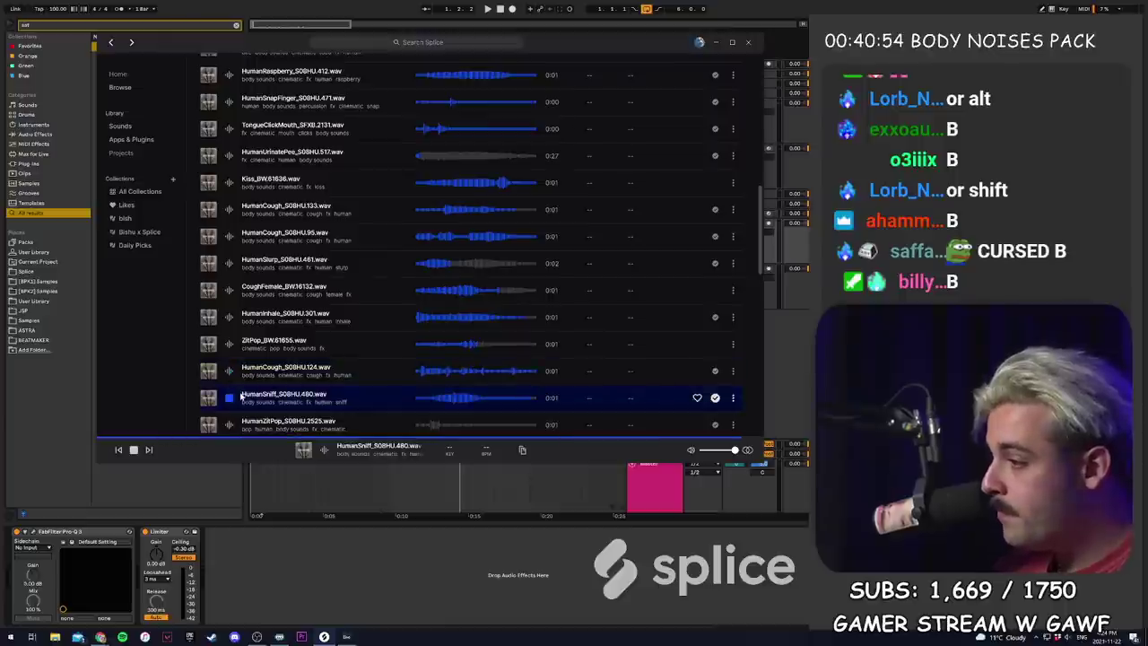
- Audition the Body Noises samples from HumanZitPop_S08HU.2525.wav through BreathInhaleExhale_SFXB.198.wav, then replay BiteChip_AP1.1177.wav
{"action": "key", "text": "Down"}
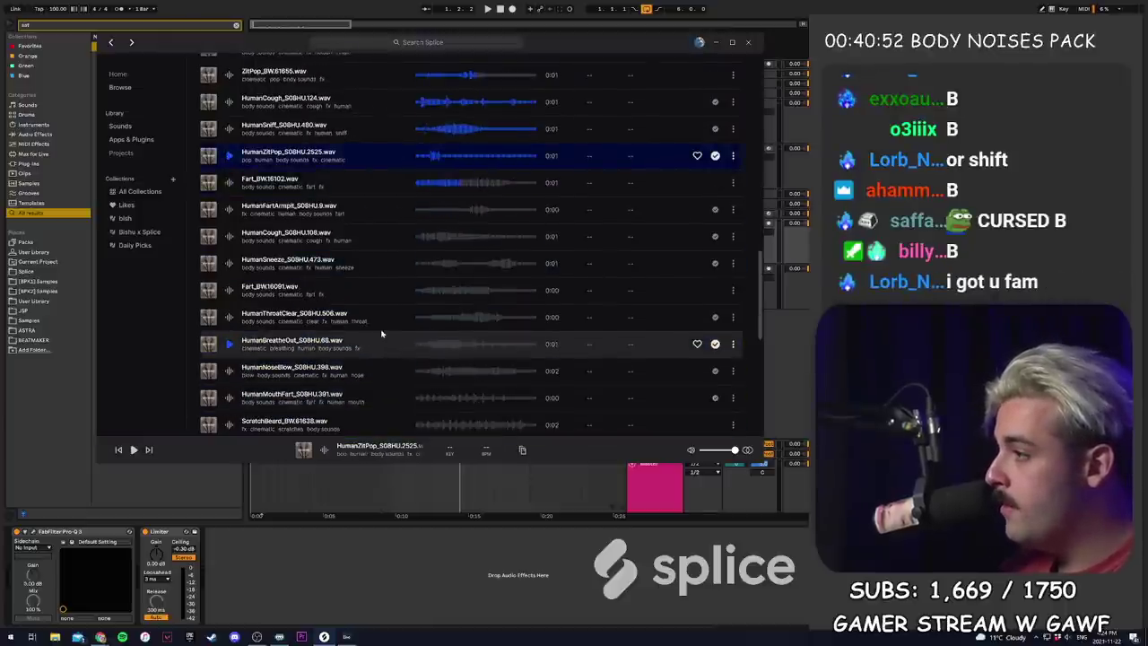
{"action": "key", "text": "Down"}
{"action": "key", "text": "Down"}
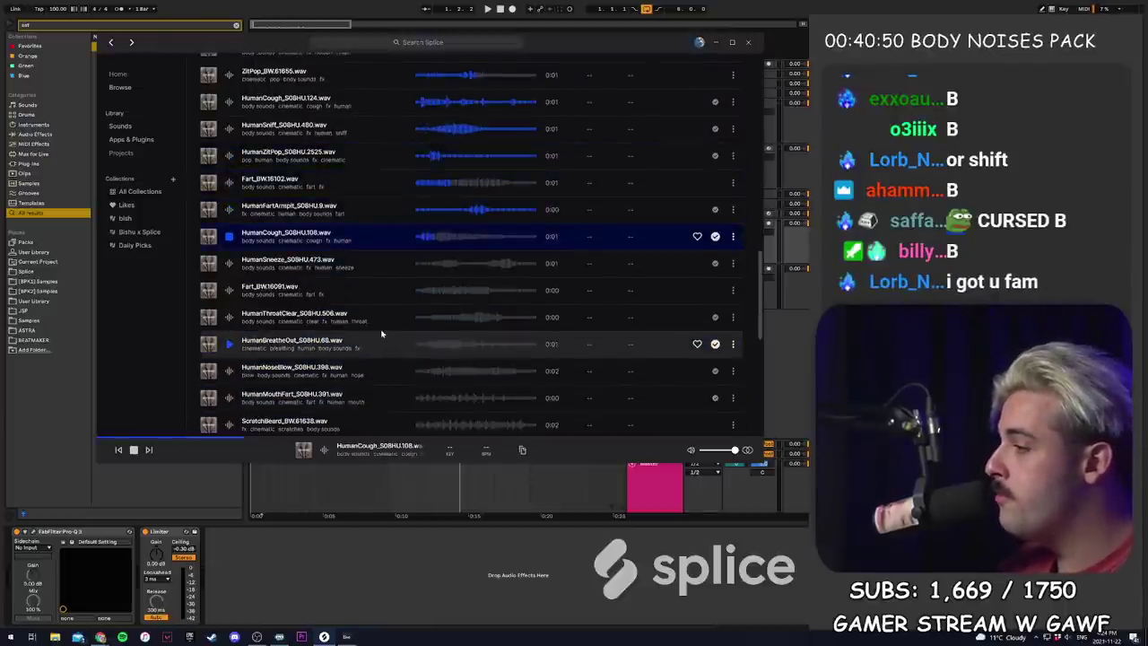
{"action": "key", "text": "Down"}
{"action": "key", "text": "Down"}
{"action": "key", "text": "Down"}
{"action": "key", "text": "Down"}
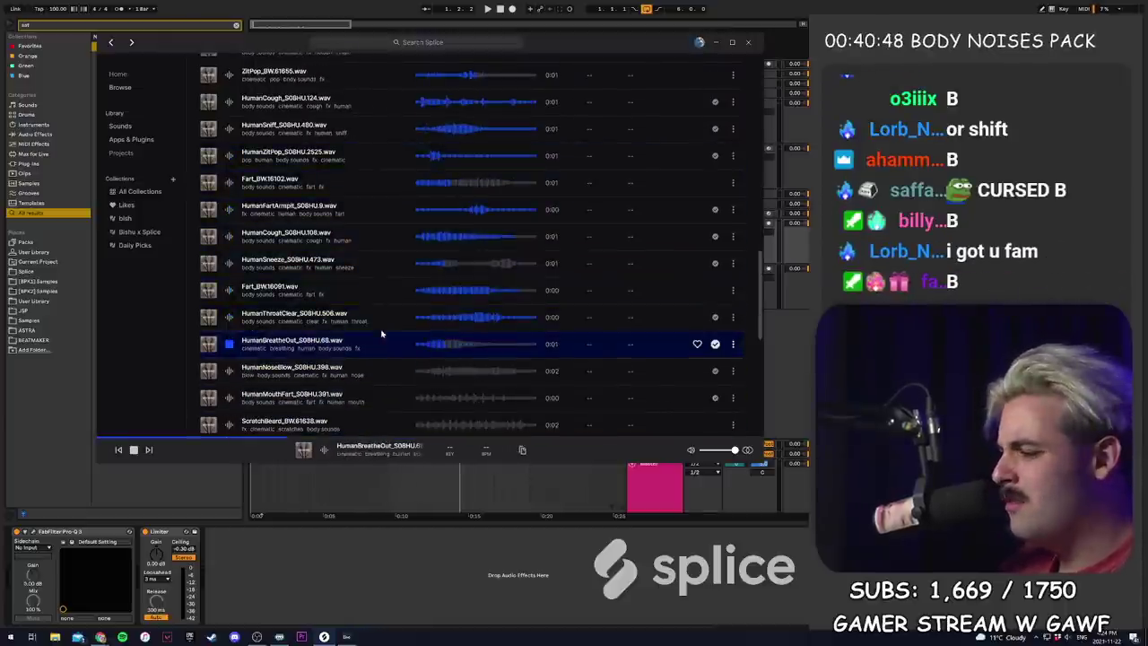
{"action": "key", "text": "Down"}
{"action": "key", "text": "Down"}
{"action": "key", "text": "Down"}
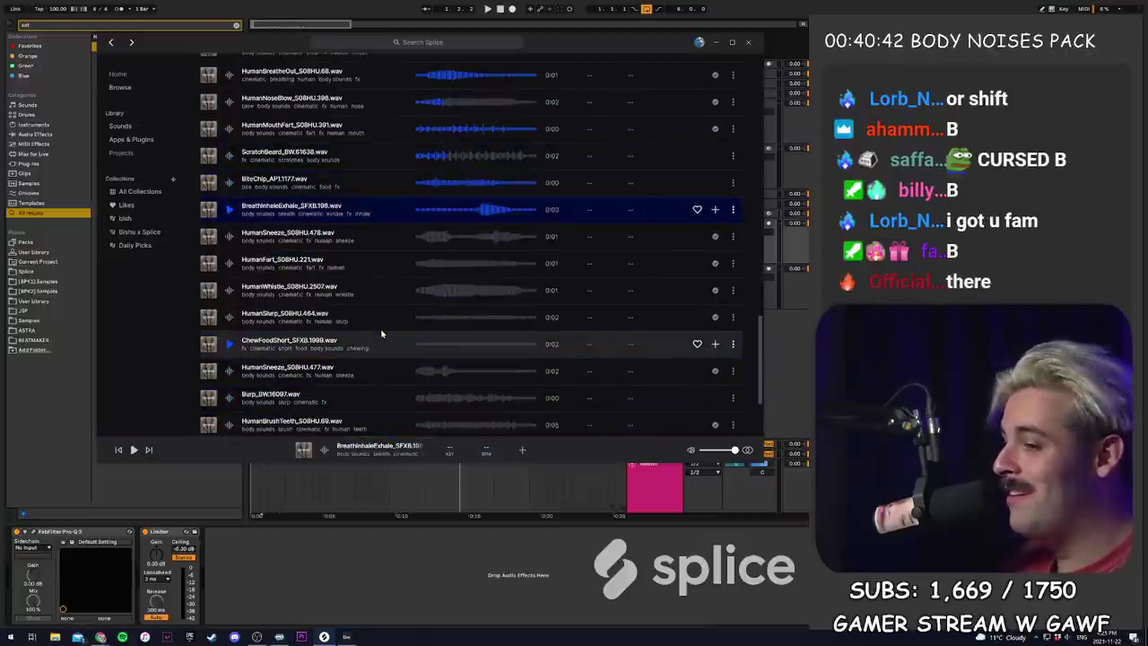
{"action": "key", "text": "Up"}
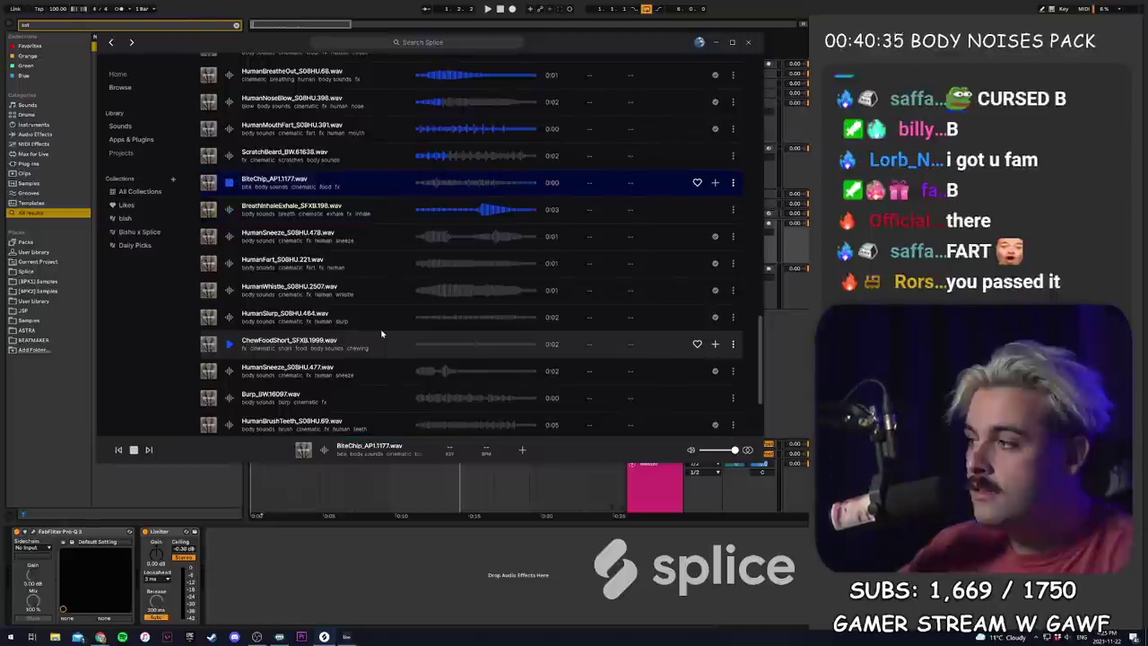
- Switch to Ableton Live and duplicate the two-beat section with the BiteChip clip repeatedly along its track
{"action": "key", "text": "alt+Tab"}
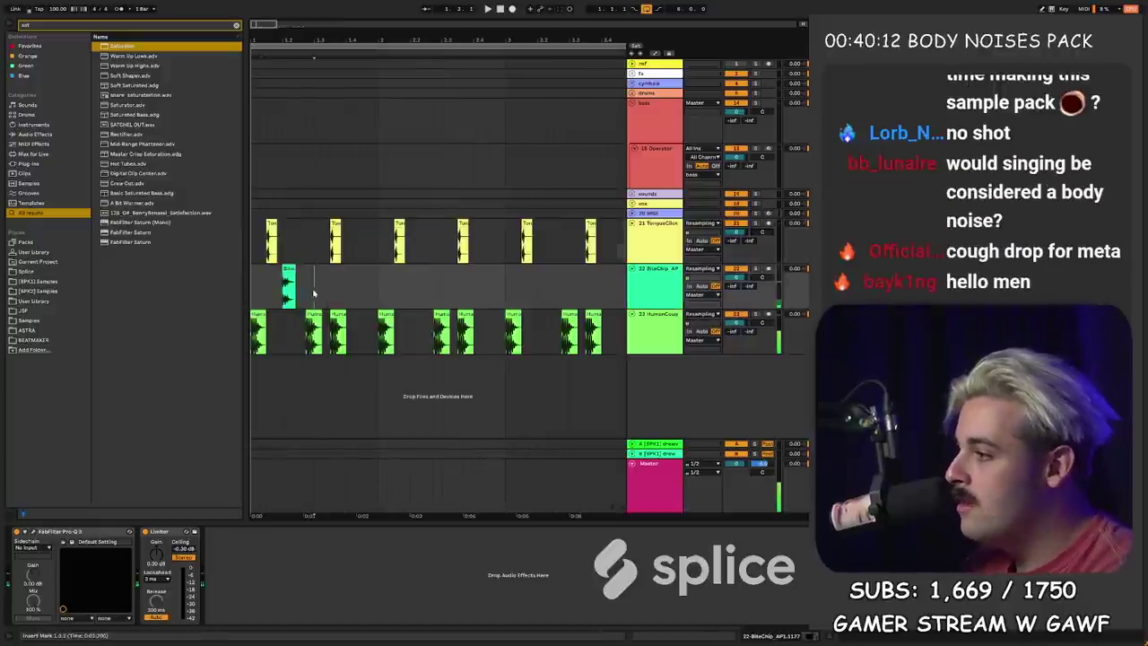
{"action": "left_click_drag", "start_coordinate": [314, 294], "coordinate": [290, 280]}
{"action": "key", "text": "space"}
{"action": "key", "text": "ctrl+d"}
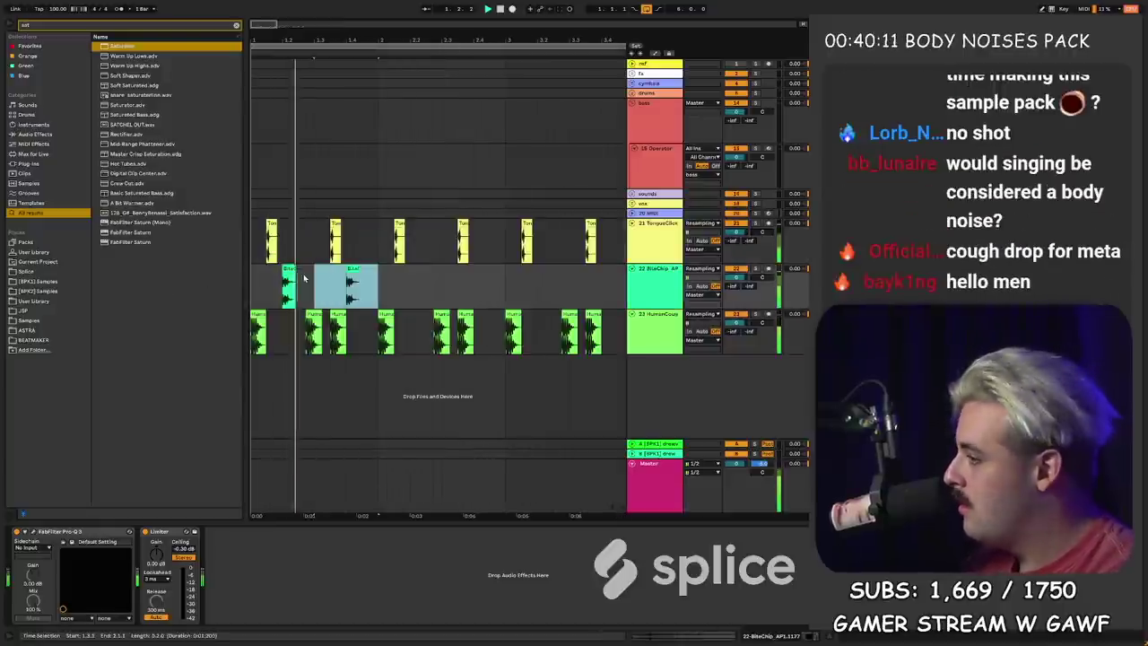
{"action": "key", "text": "ctrl+d"}
{"action": "key", "text": "ctrl+d"}
{"action": "key", "text": "ctrl+d"}
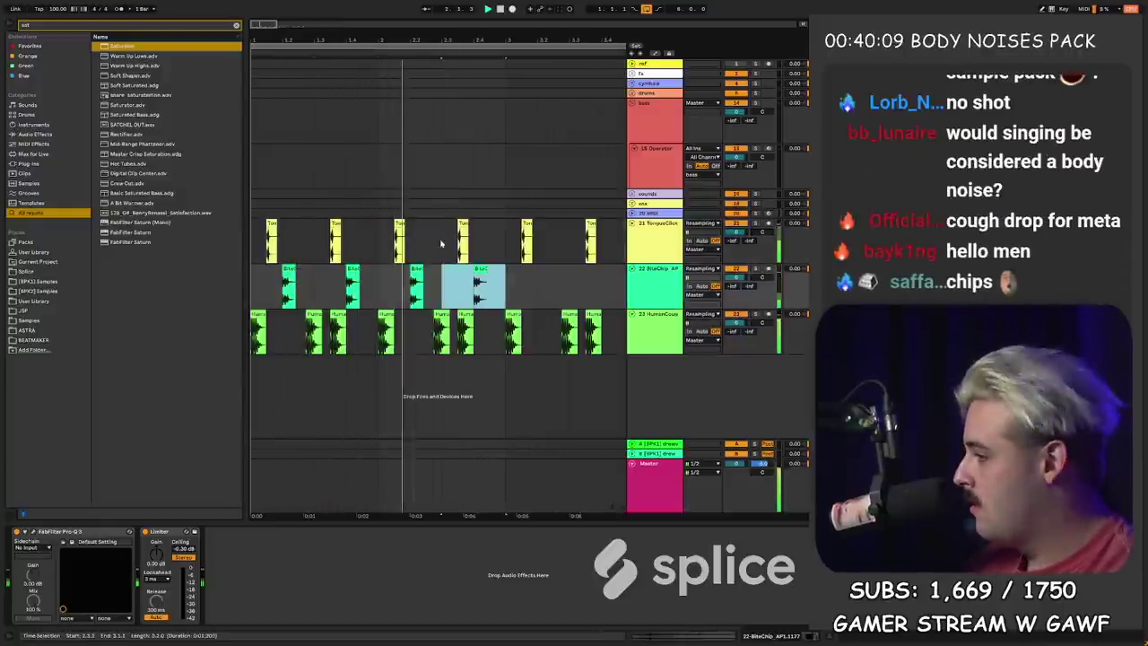
{"action": "key", "text": "minus"}
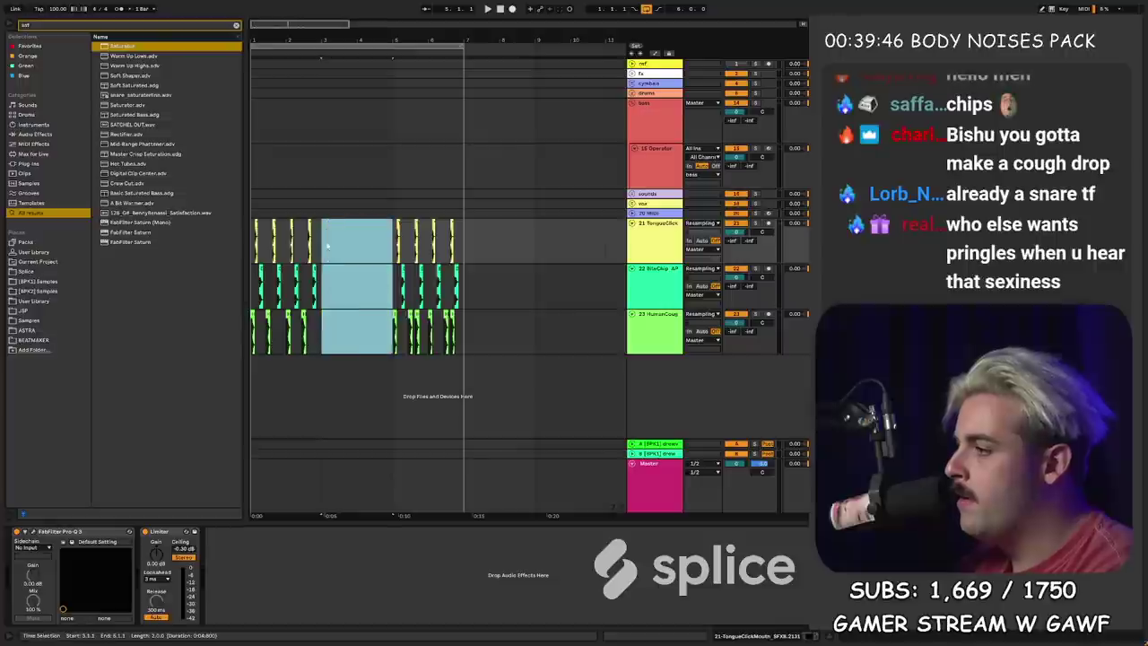
{"action": "left_click", "coordinate": [385, 230]}
{"action": "key", "text": "ctrl+v"}
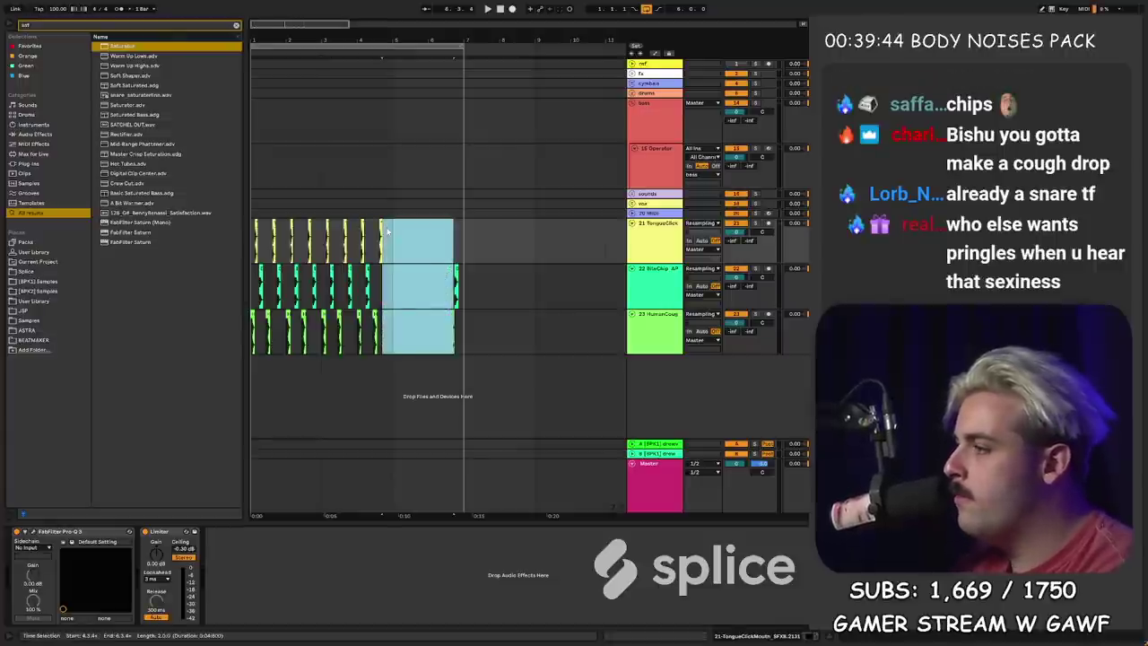
{"action": "key", "text": "ctrl+z"}
{"action": "key", "text": "ctrl+z"}
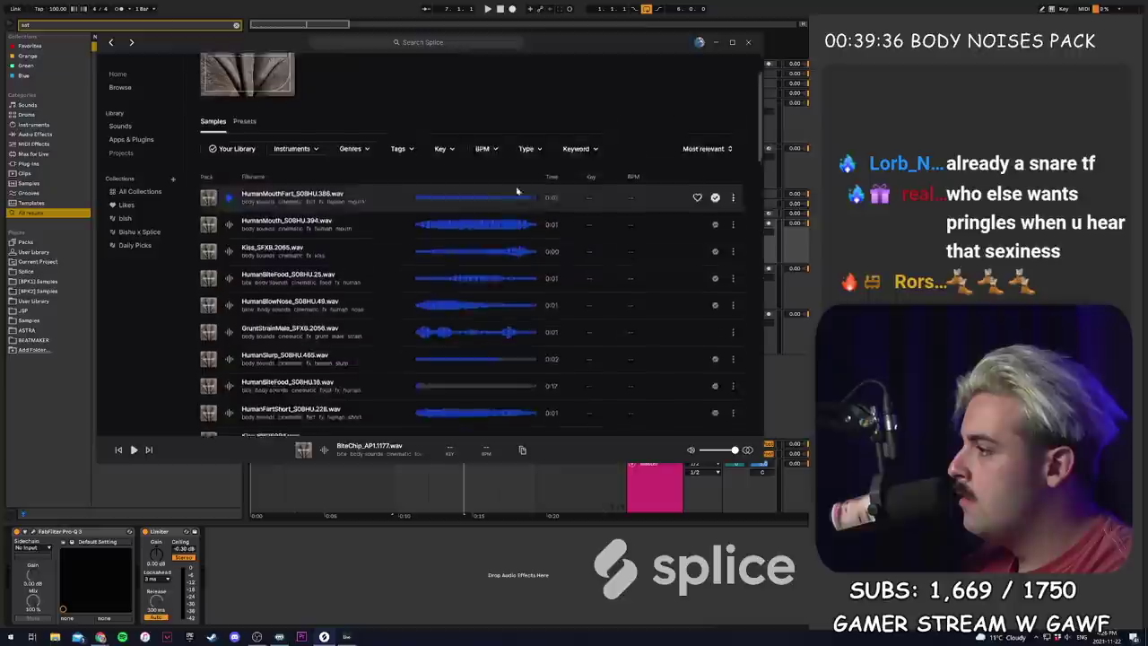
- Check the Body Noises pack for loops with the type filter, then clear the filter
{"action": "scroll", "coordinate": [538, 269], "scroll_direction": "up", "scroll_amount": 2}
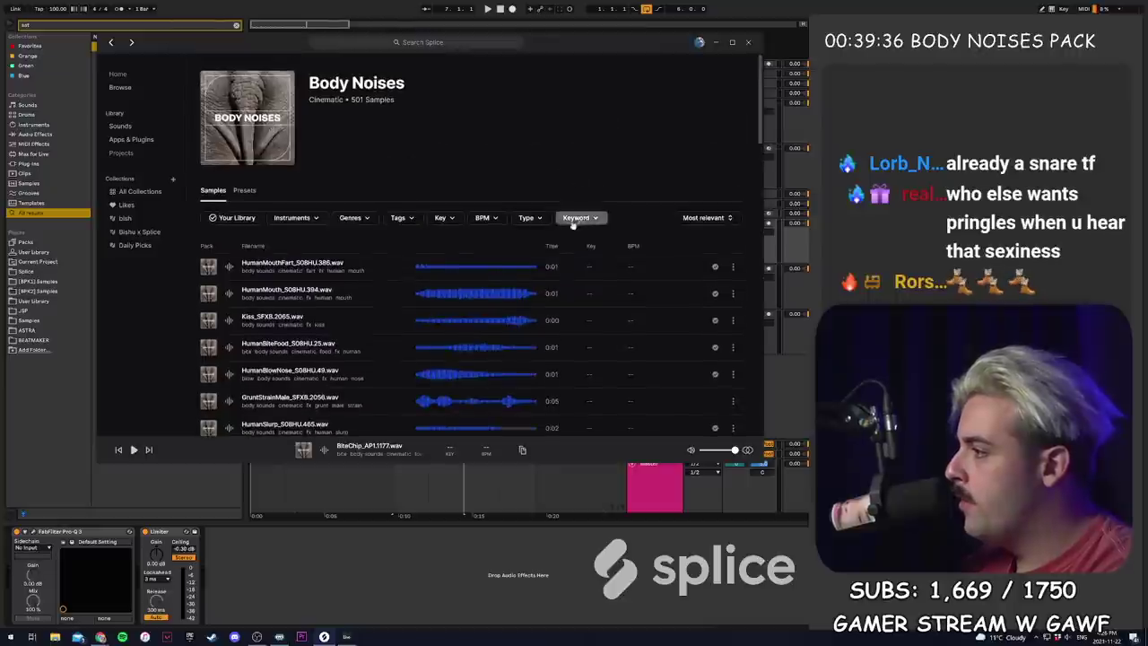
{"action": "left_click", "coordinate": [527, 218]}
{"action": "left_click", "coordinate": [611, 288]}
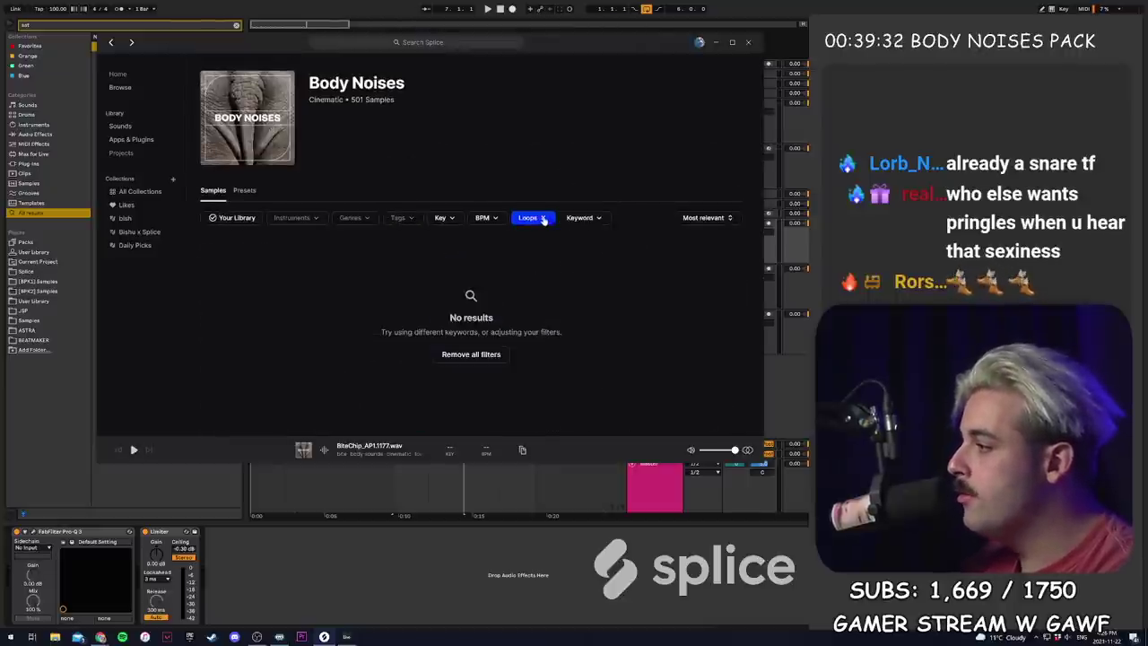
{"action": "left_click", "coordinate": [542, 218]}
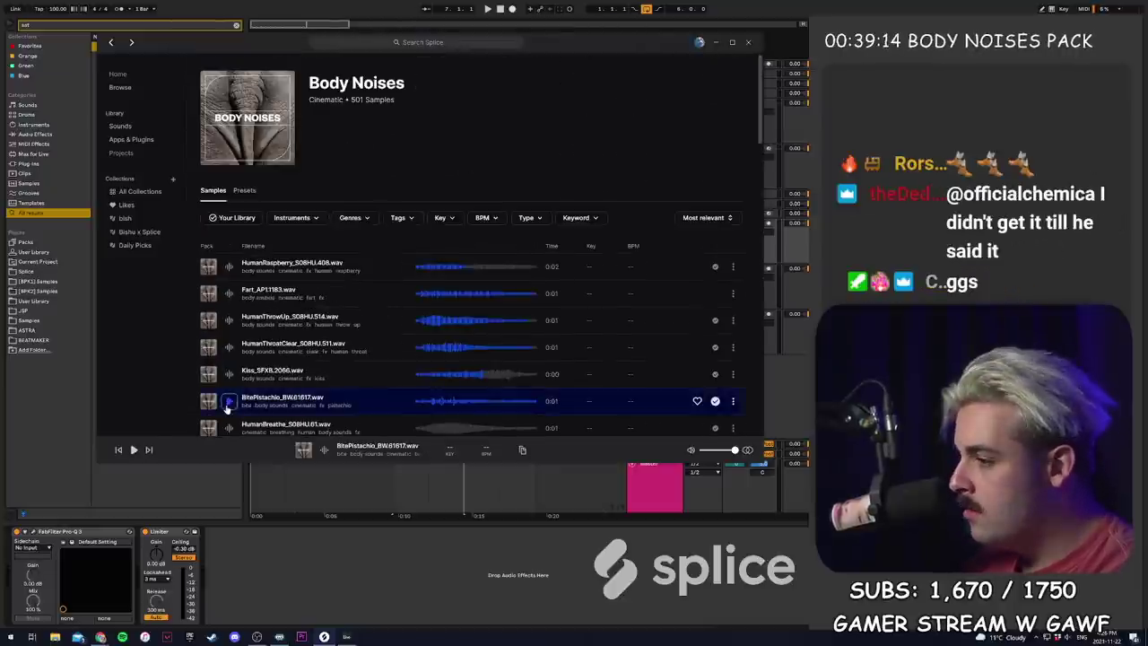
- Preview BitePistachio_BW.61617.wav, add it to a new track in the arrangement, and move the clip to just before beat 1.2
{"action": "left_click", "coordinate": [229, 403]}
{"action": "left_click_drag", "start_coordinate": [500, 345], "coordinate": [289, 278]}
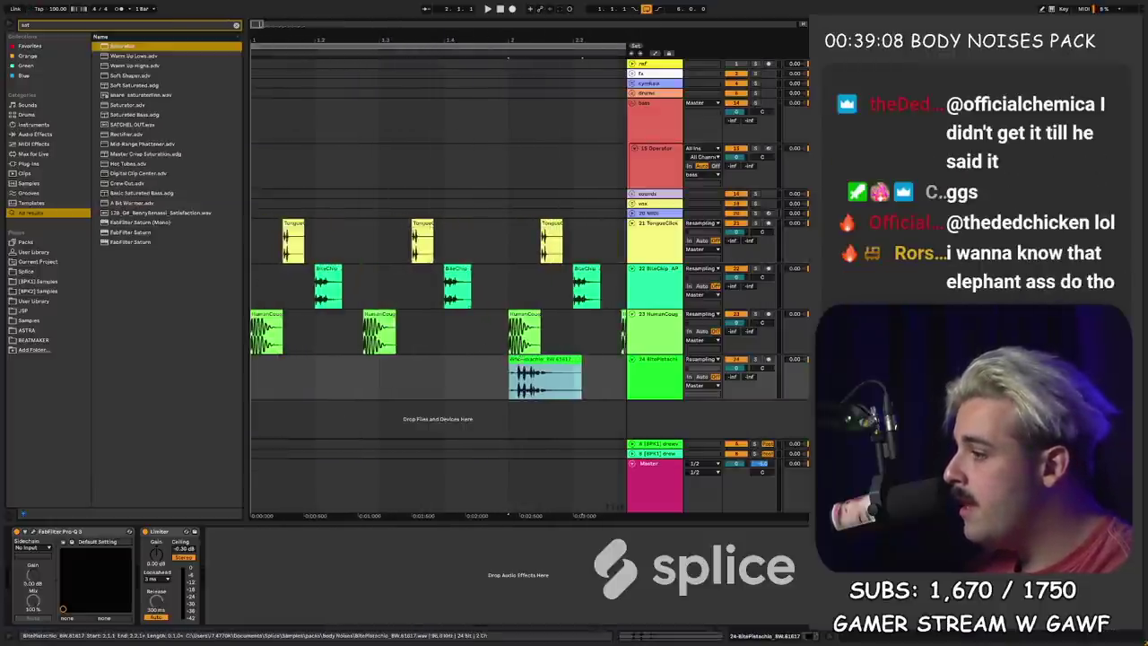
{"action": "left_click_drag", "start_coordinate": [522, 359], "coordinate": [318, 375]}
- Duplicate the first two beats of the BitePistachio track directly after themselves during playback
{"action": "left_click_drag", "start_coordinate": [378, 377], "coordinate": [212, 378]}
{"action": "key", "text": "space"}
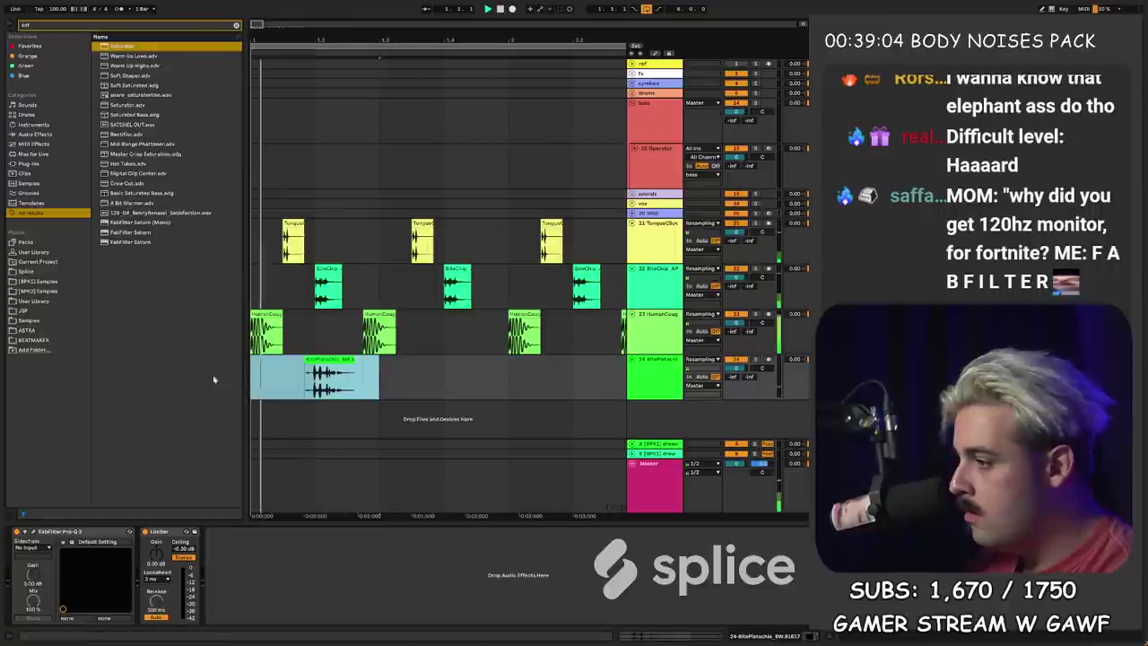
{"action": "key", "text": "ctrl+d"}
{"action": "left_click_drag", "start_coordinate": [384, 28], "coordinate": [281, 38]}
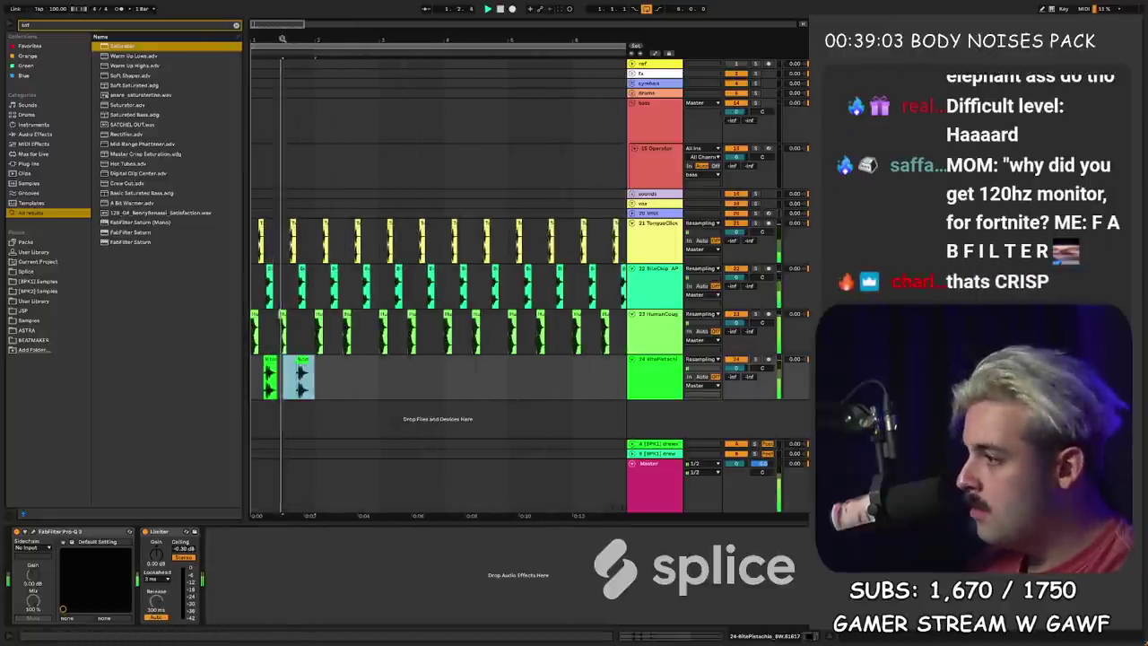
- Duplicate the two-beat BitePistachio section repeatedly until its track is filled up to about bar 7
{"action": "key", "text": "ctrl+d"}
{"action": "key", "text": "ctrl+d"}
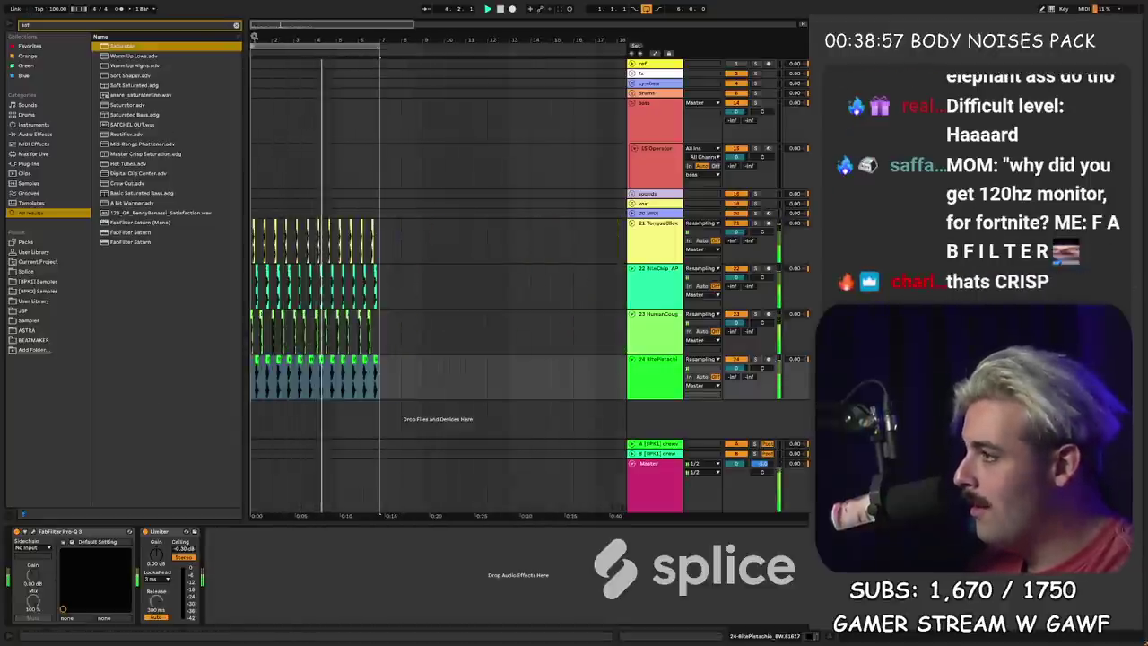
{"action": "key", "text": "plus"}
{"action": "key", "text": "plus"}
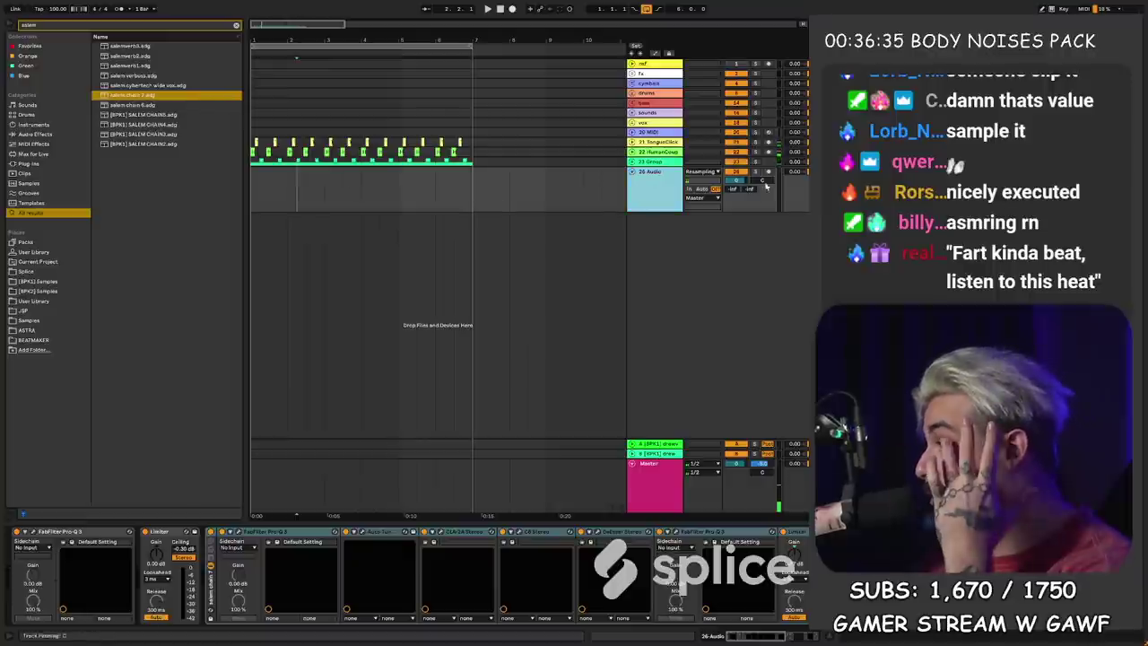
- Record a vocal take over the beat on the 26 Audio track up to bar 7, and lower that track's volume slightly
{"action": "left_click", "coordinate": [512, 8]}
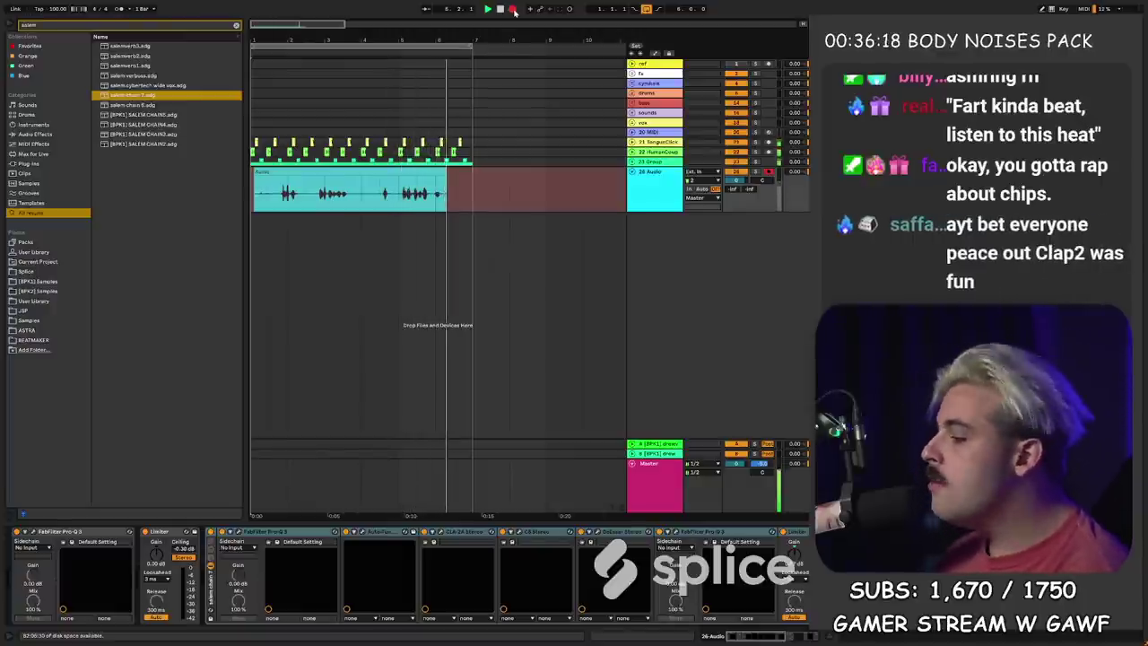
{"action": "left_click", "coordinate": [512, 9]}
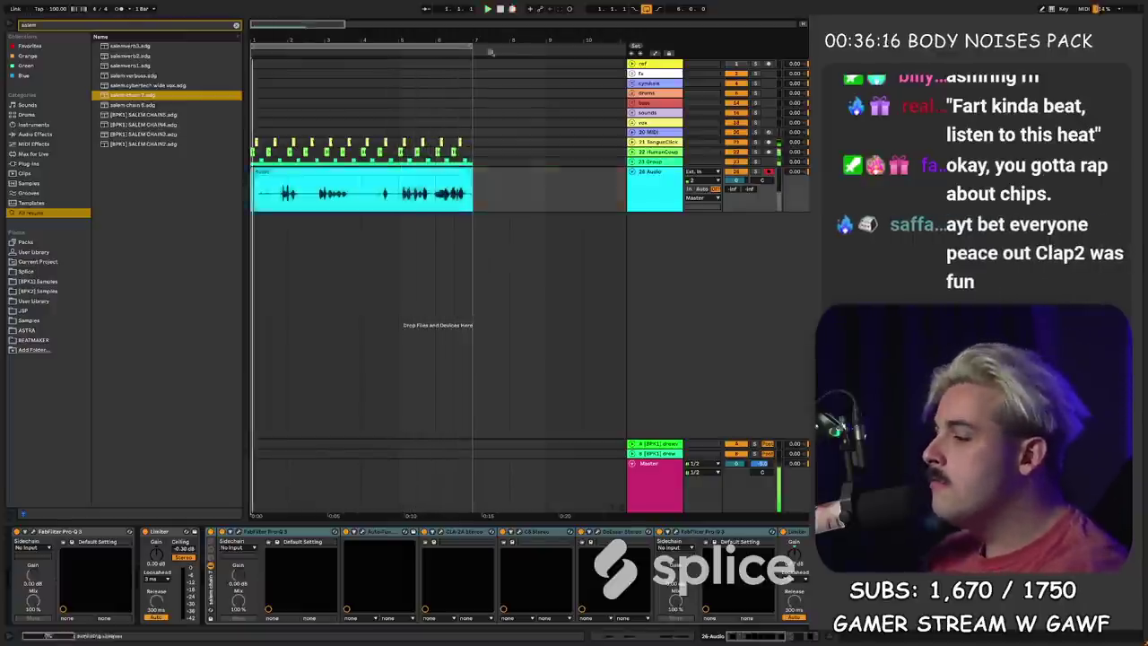
{"action": "scroll", "coordinate": [359, 573], "scroll_direction": "right", "scroll_amount": 6}
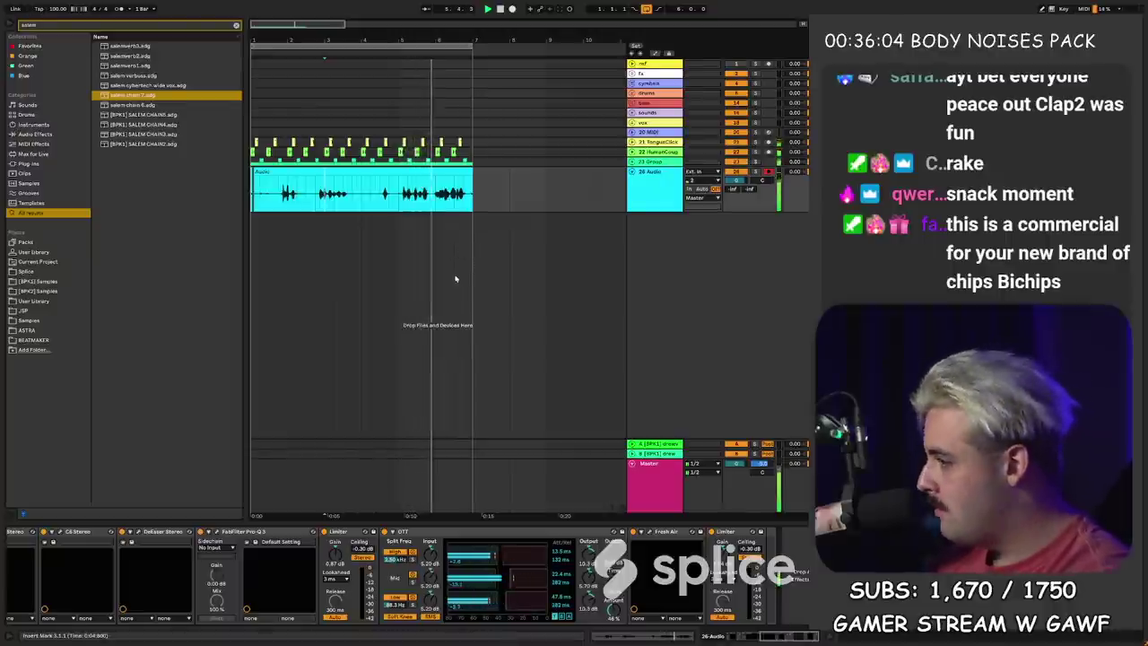
{"action": "left_click", "coordinate": [441, 183]}
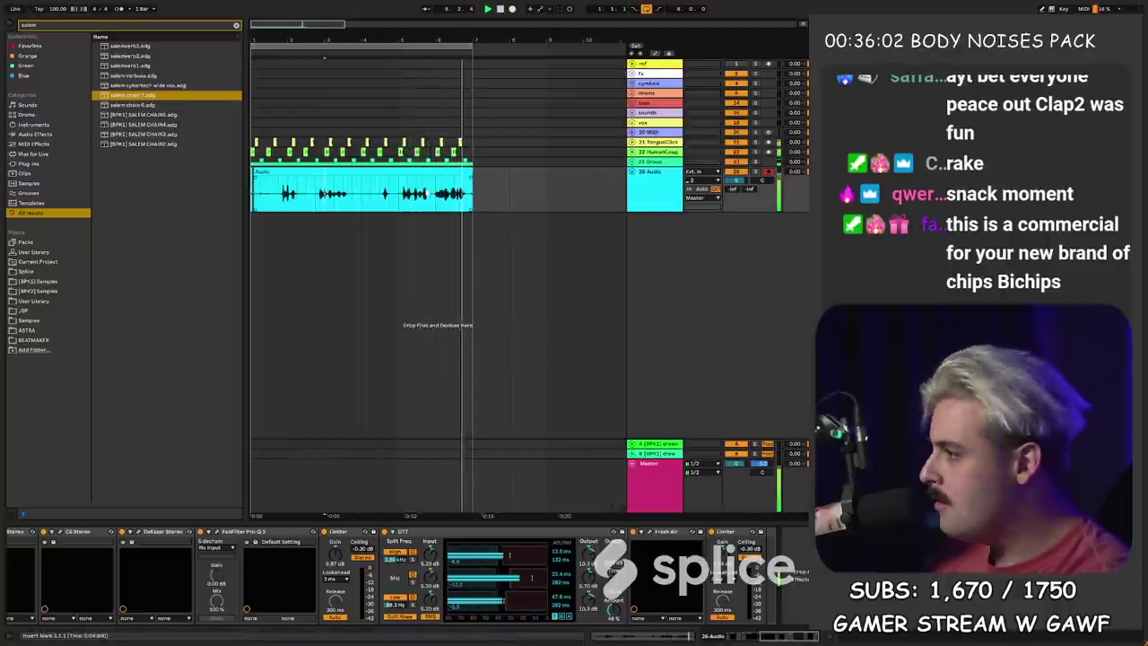
{"action": "key", "text": "space"}
{"action": "left_click_drag", "start_coordinate": [736, 181], "coordinate": [736, 188]}
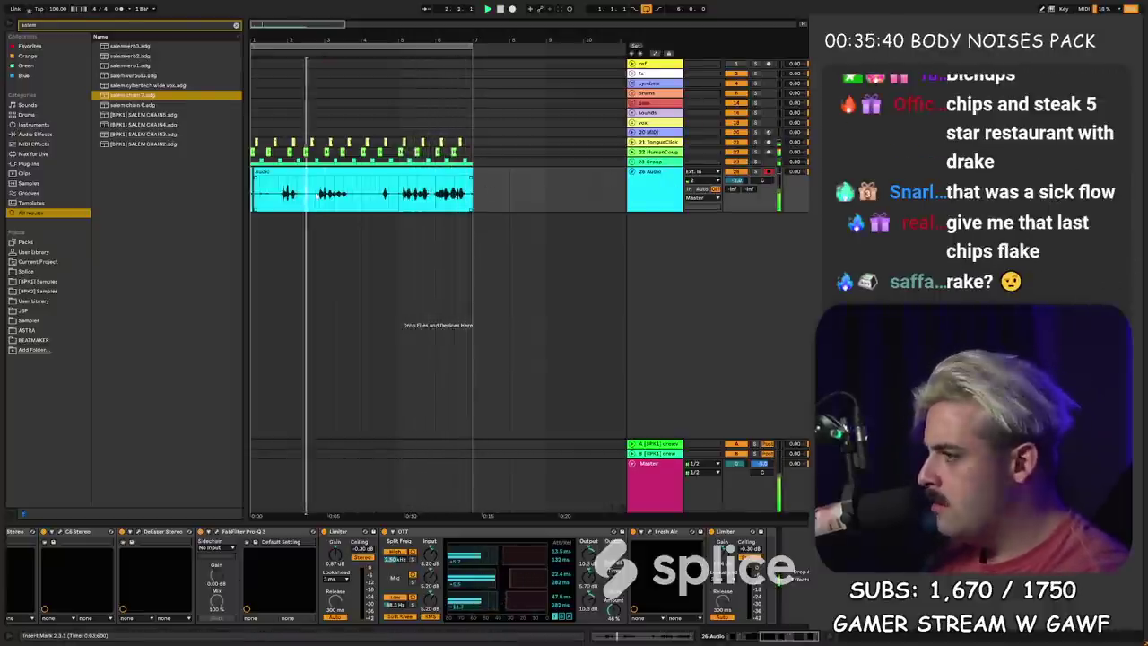
- Trim the vocal recording by deleting its opening phrase and everything from bar 4 onward
{"action": "left_click_drag", "start_coordinate": [319, 193], "coordinate": [252, 192]}
{"action": "left_click_drag", "start_coordinate": [362, 202], "coordinate": [546, 199]}
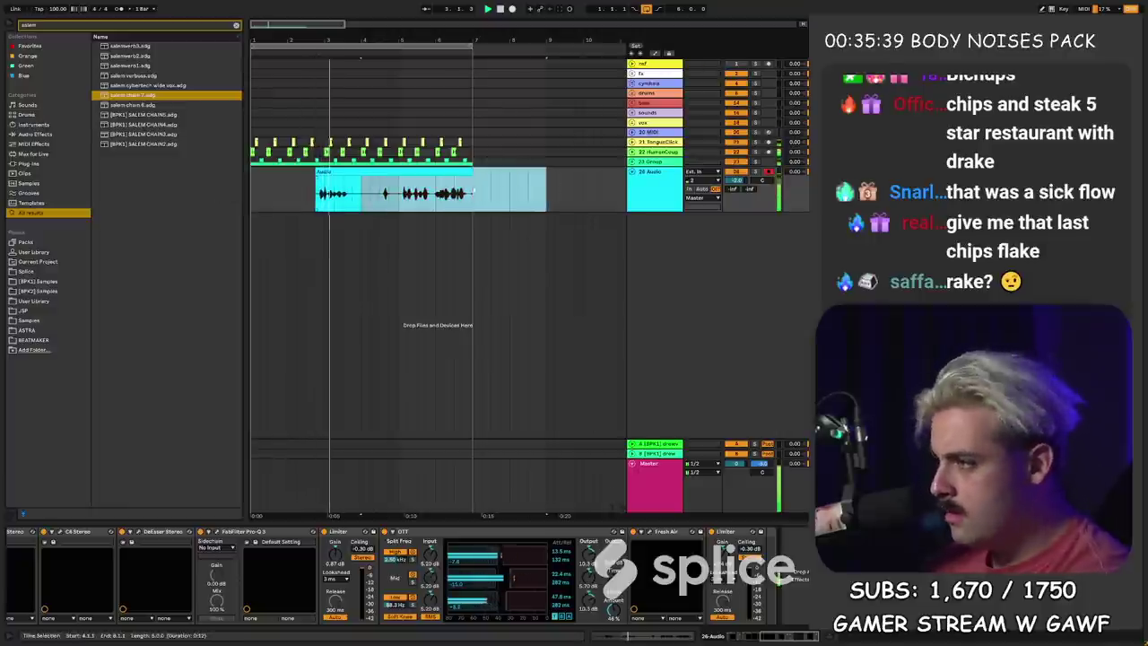
{"action": "key", "text": "Delete"}
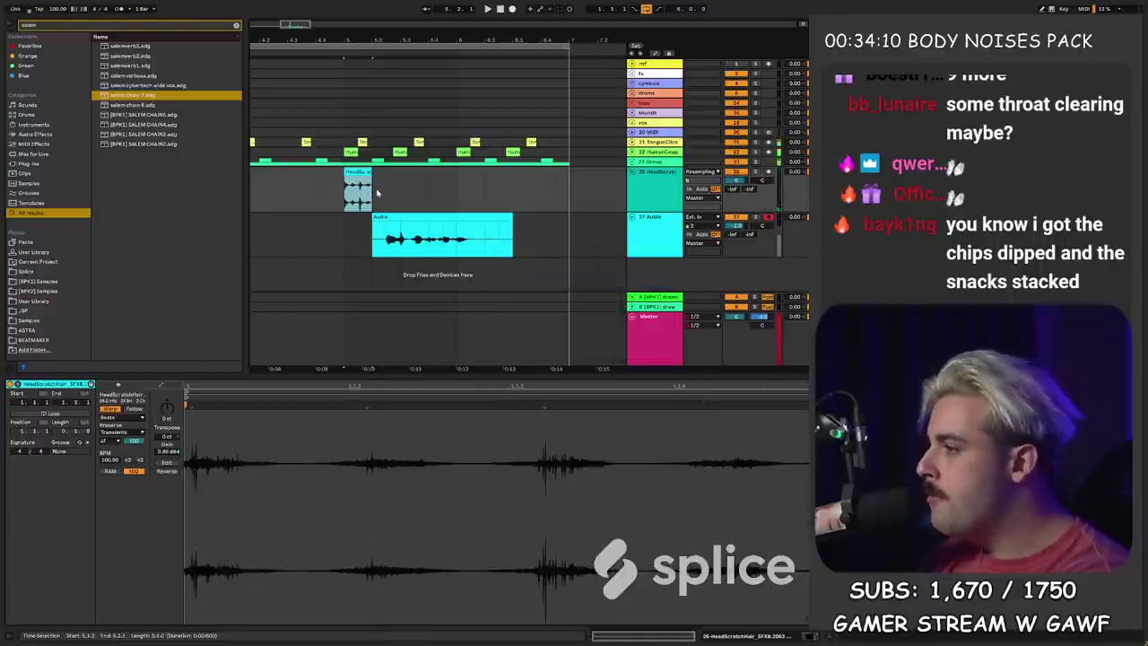
- Duplicate the HeadScratchHair clip repeatedly so it runs from bar 5 to the end of the loop at bar 7
{"action": "key", "text": "ctrl+d"}
{"action": "key", "text": "ctrl+d"}
{"action": "key", "text": "ctrl+d"}
{"action": "key", "text": "ctrl+d"}
{"action": "key", "text": "ctrl+d"}
{"action": "key", "text": "ctrl+d"}
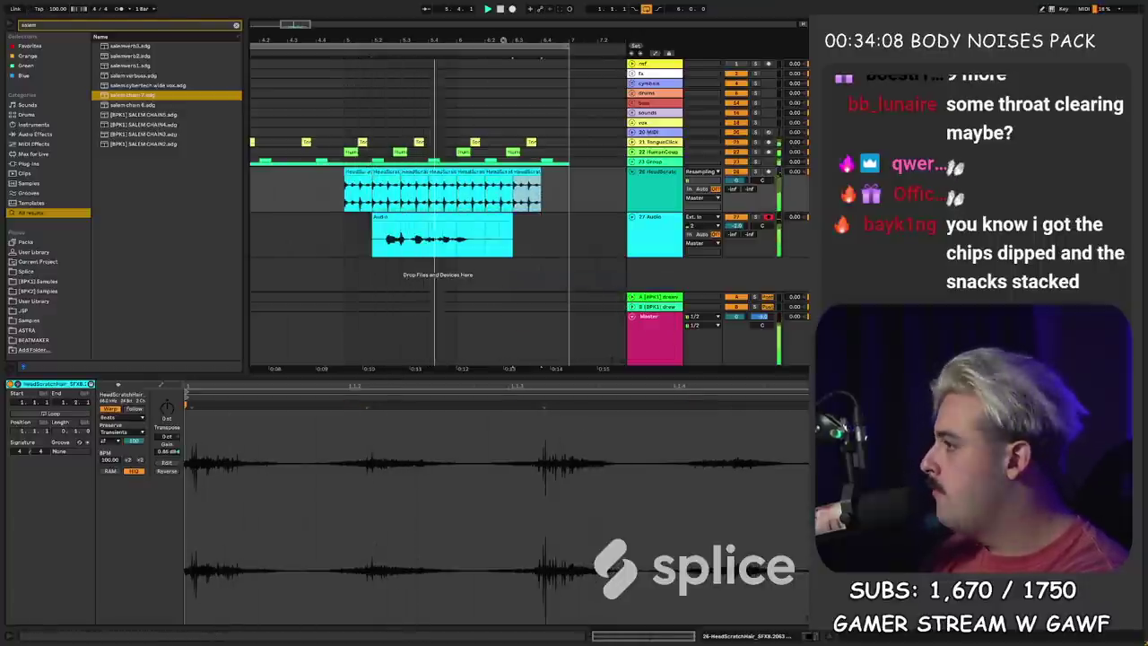
{"action": "left_click_drag", "start_coordinate": [445, 41], "coordinate": [445, 39]}
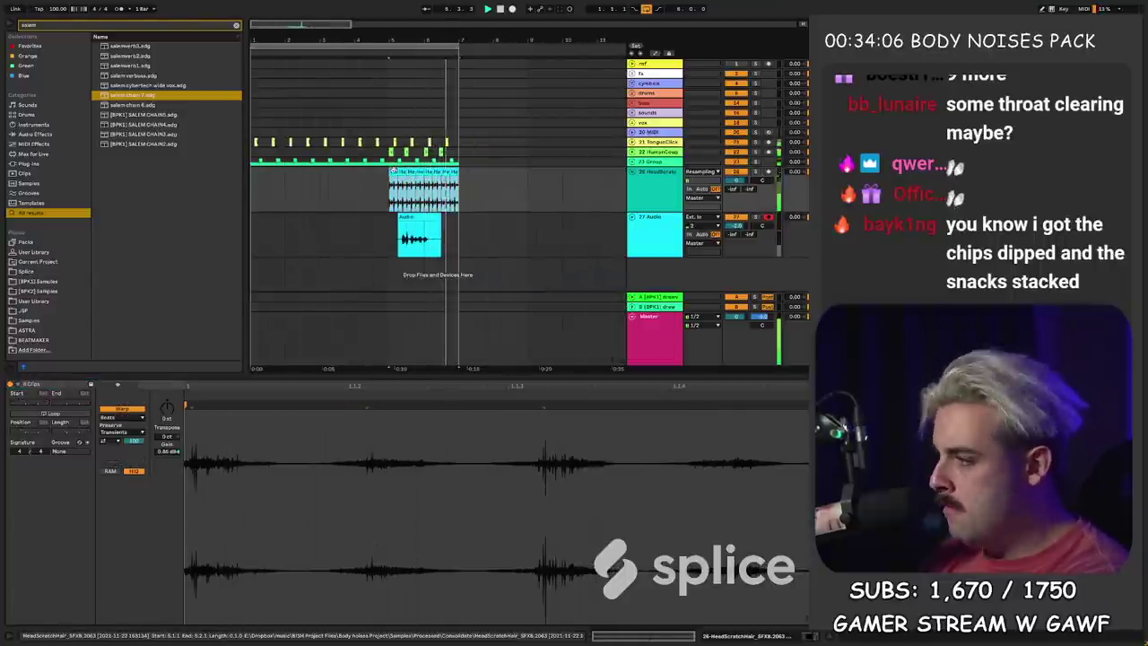
- Stop playback, set the start at bar 1, then switch to Splice and preview HumanWhistle_S08HU.2516.wav in the Body Noises pack
{"action": "left_click", "coordinate": [413, 233]}
{"action": "key", "text": "space"}
{"action": "left_click", "coordinate": [353, 236]}
{"action": "left_click", "coordinate": [255, 164]}
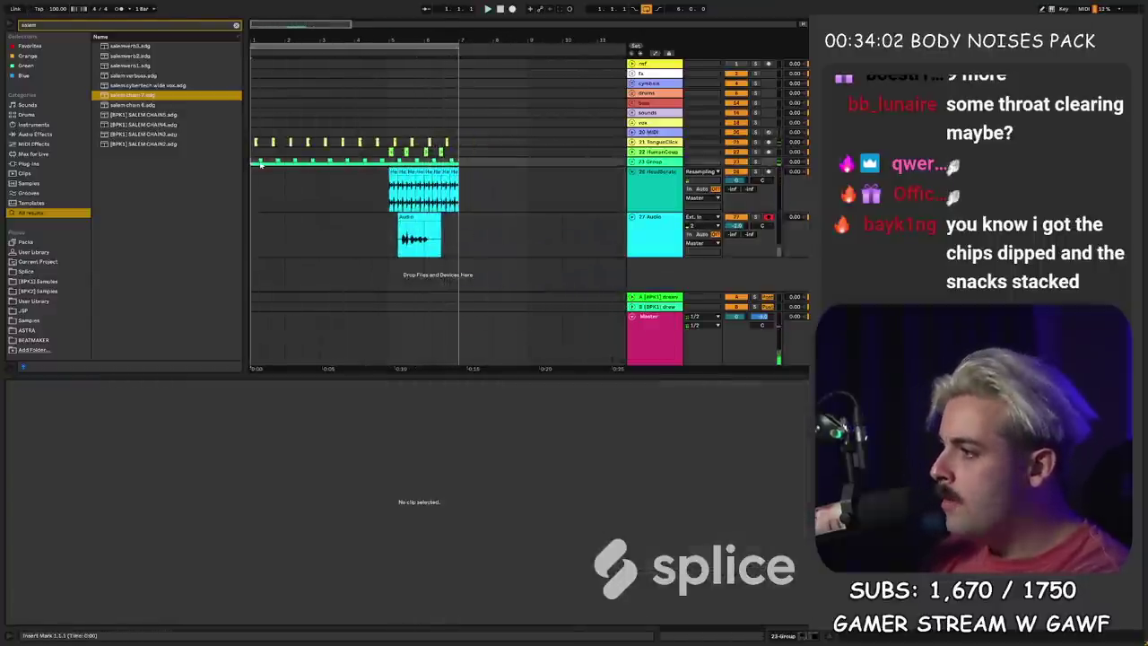
{"action": "key", "text": "alt+Tab"}
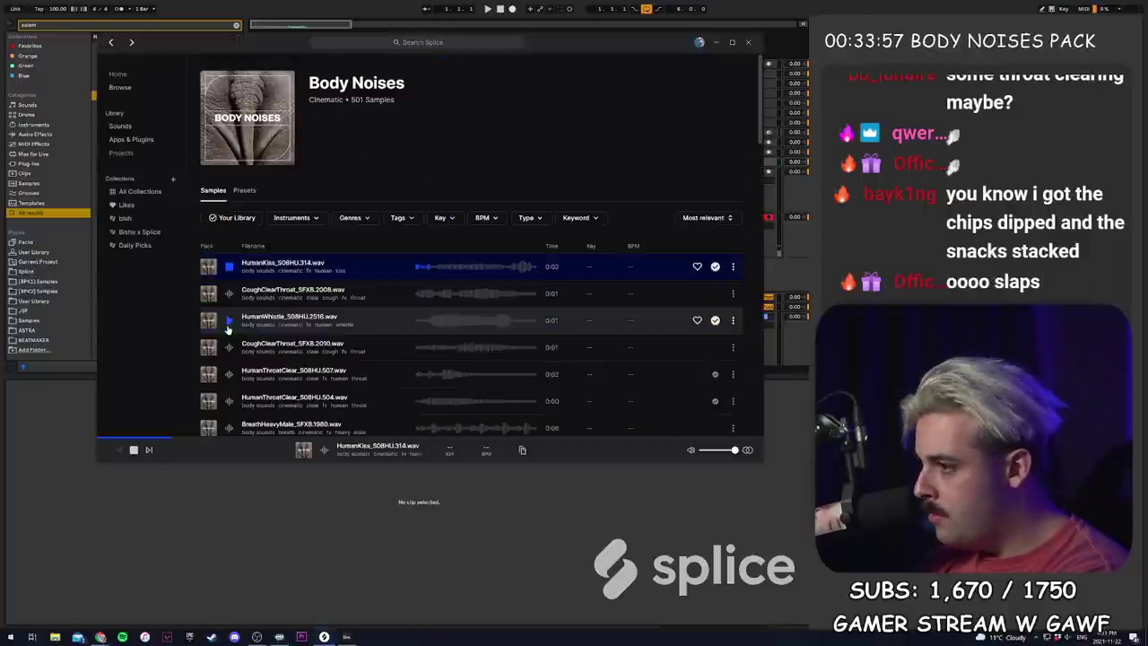
{"action": "key", "text": "Down"}
{"action": "key", "text": "Down"}
- Switch back to Ableton Live, place the HumanWhistle sample on a new track at the start of the arrangement, and play it
{"action": "key", "text": "alt+Tab"}
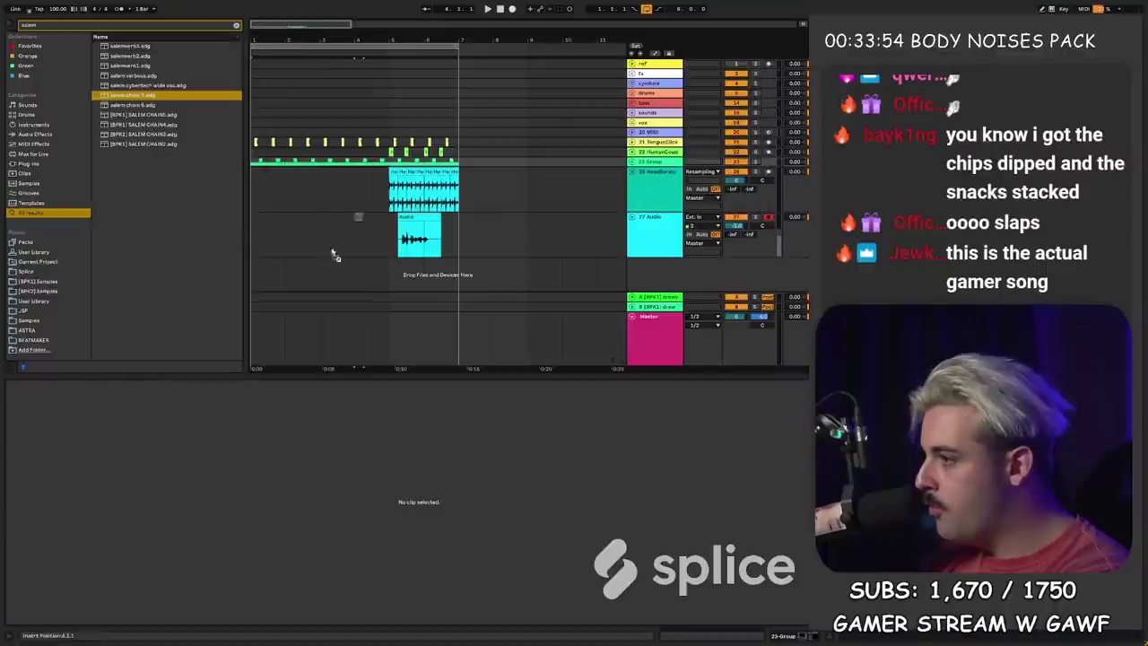
{"action": "key", "text": "ctrl+t"}
{"action": "mouse_move", "coordinate": [261, 169]}
{"action": "left_mouse_down"}
{"action": "mouse_move", "coordinate": [262, 186]}
{"action": "mouse_move", "coordinate": [262, 171]}
{"action": "left_mouse_up"}
{"action": "scroll", "coordinate": [263, 169], "scroll_direction": "up", "scroll_amount": 4}
{"action": "key", "text": "space"}
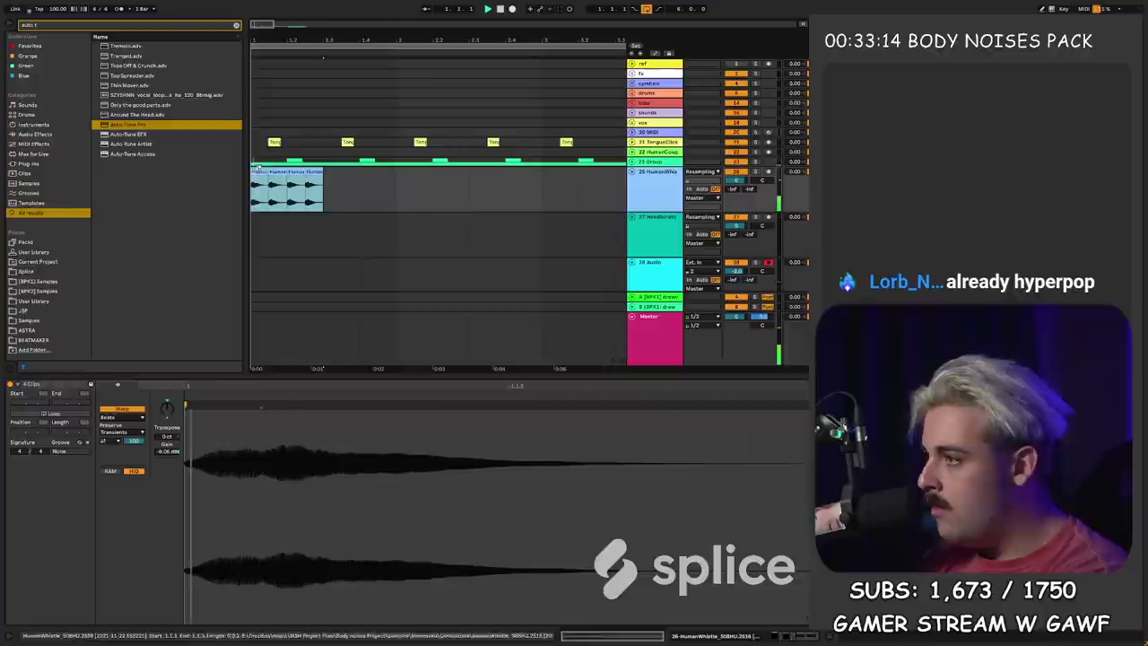
- Duplicate the first two beats of HumanWhistle clips repeatedly along their track up to bar 7 during playback
{"action": "key", "text": "space"}
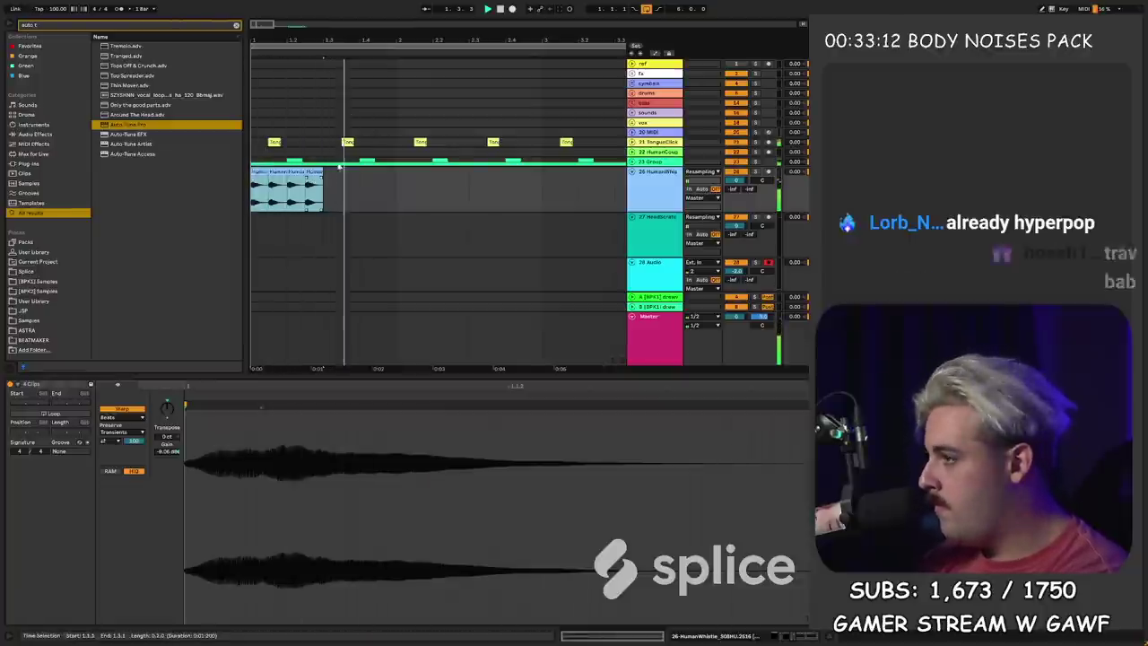
{"action": "left_click_drag", "start_coordinate": [402, 41], "coordinate": [284, 31]}
{"action": "key", "text": "ctrl+d"}
{"action": "key", "text": "ctrl+d"}
{"action": "key", "text": "ctrl+d"}
{"action": "key", "text": "ctrl+d"}
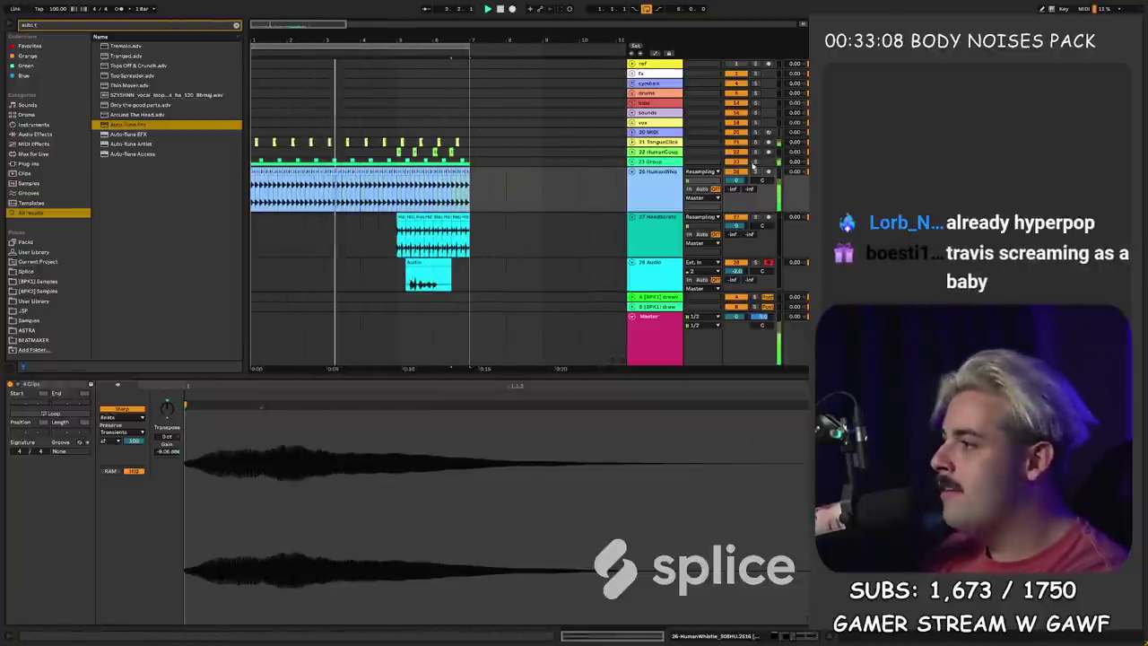
- Lower the HumanWhistle track's volume and open the Auto-Tune plug-in in its effect chain
{"action": "left_click_drag", "start_coordinate": [735, 181], "coordinate": [735, 185]}
{"action": "key", "text": "shift+Tab"}
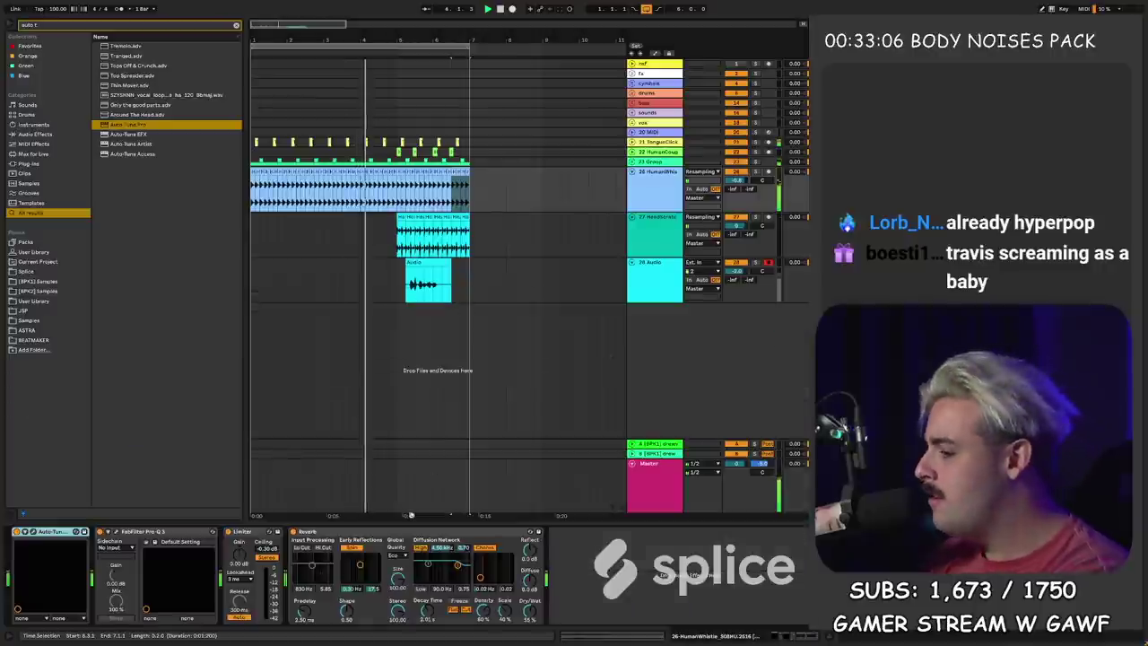
{"action": "left_click", "coordinate": [33, 531]}
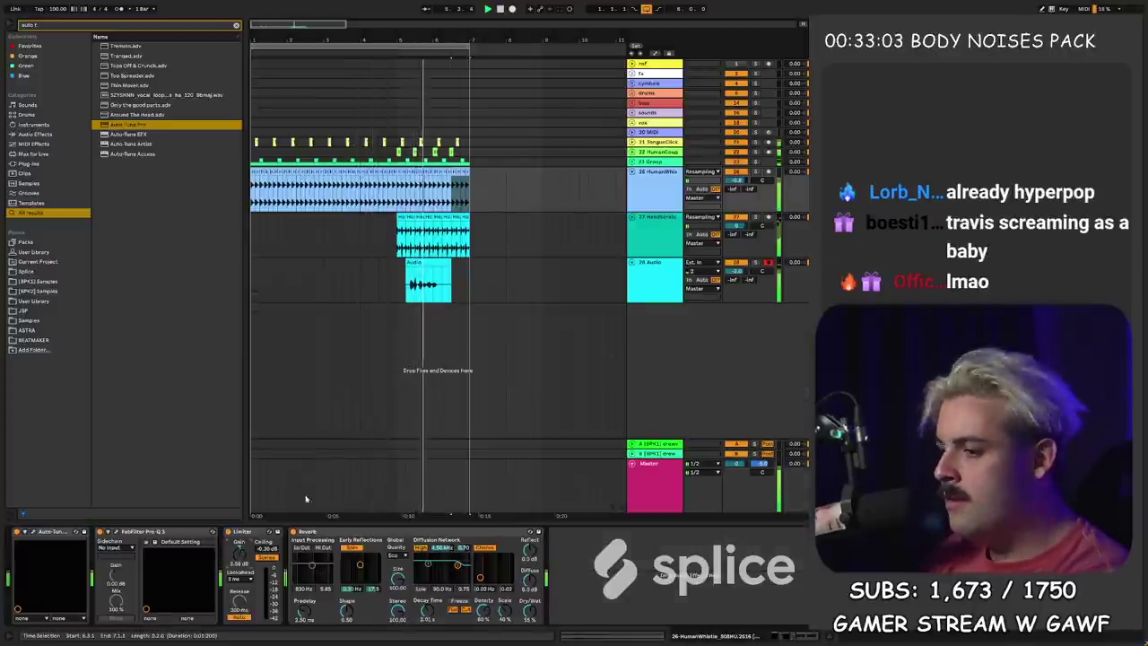
{"action": "left_click", "coordinate": [387, 239]}
{"action": "left_click", "coordinate": [397, 288]}
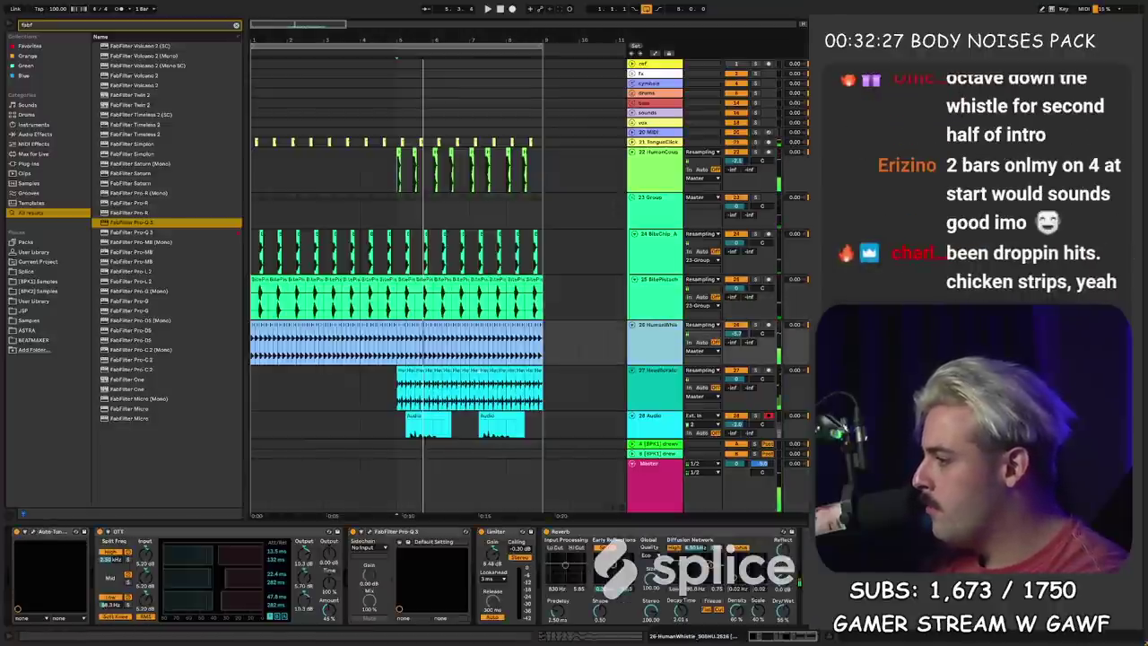
- Duplicate the HumanWhistle track and set the copied clips' warp mode to Complex
{"action": "key", "text": "ctrl+d"}
{"action": "left_click", "coordinate": [561, 380]}
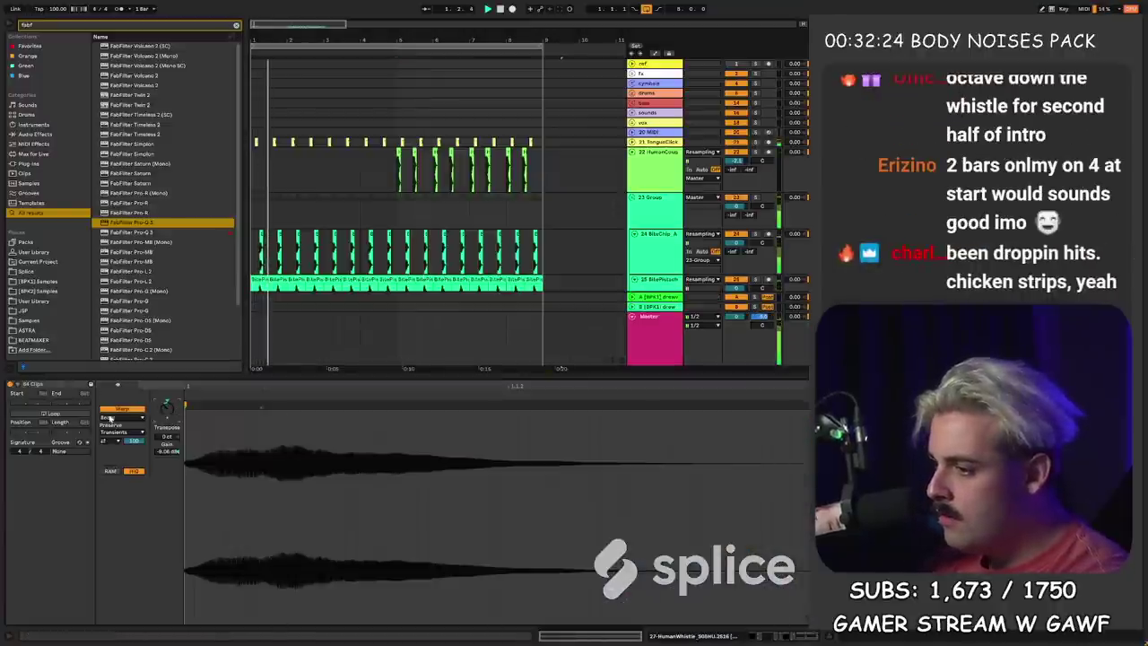
{"action": "left_click", "coordinate": [111, 417]}
{"action": "left_click", "coordinate": [117, 457]}
{"action": "key", "text": "shift+Tab"}
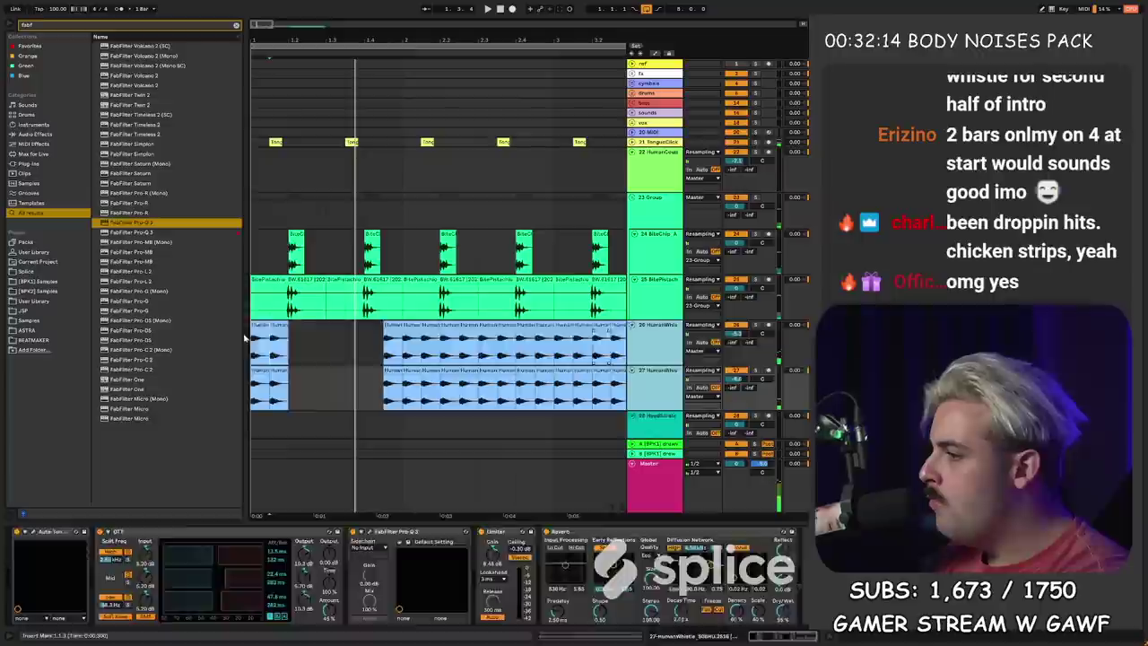
- Group the two HumanWhistle tracks and select the whistle clips on both that follow the gap after beat 1.4
{"action": "left_click", "coordinate": [272, 331]}
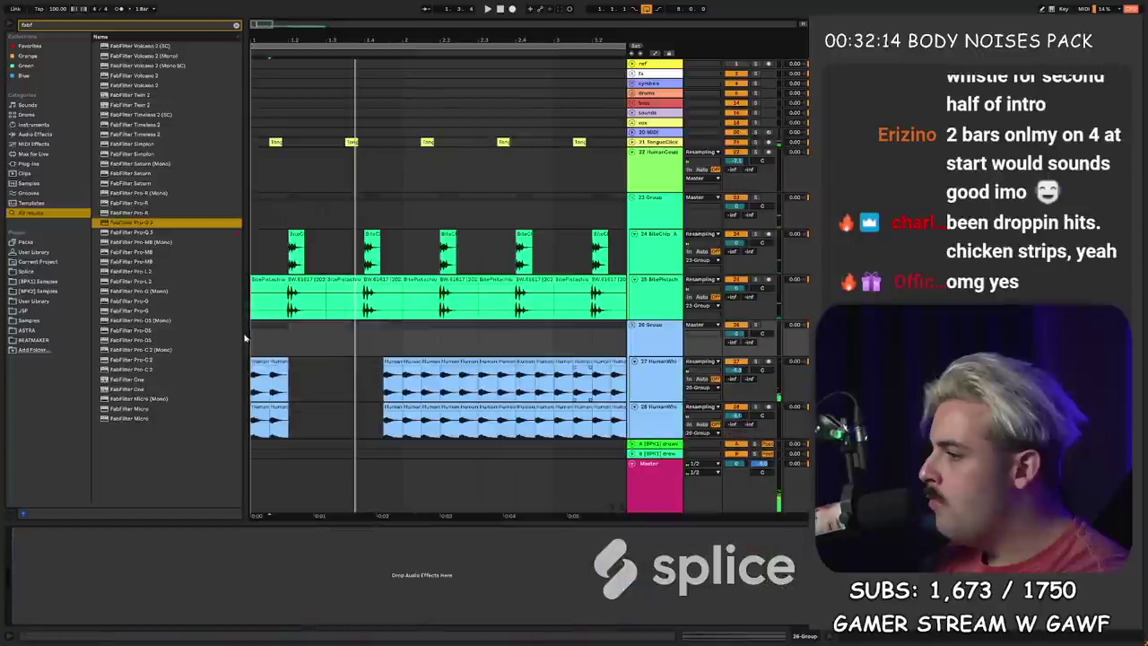
{"action": "left_click", "coordinate": [387, 375]}
{"action": "left_click_drag", "start_coordinate": [388, 375], "coordinate": [471, 408]}
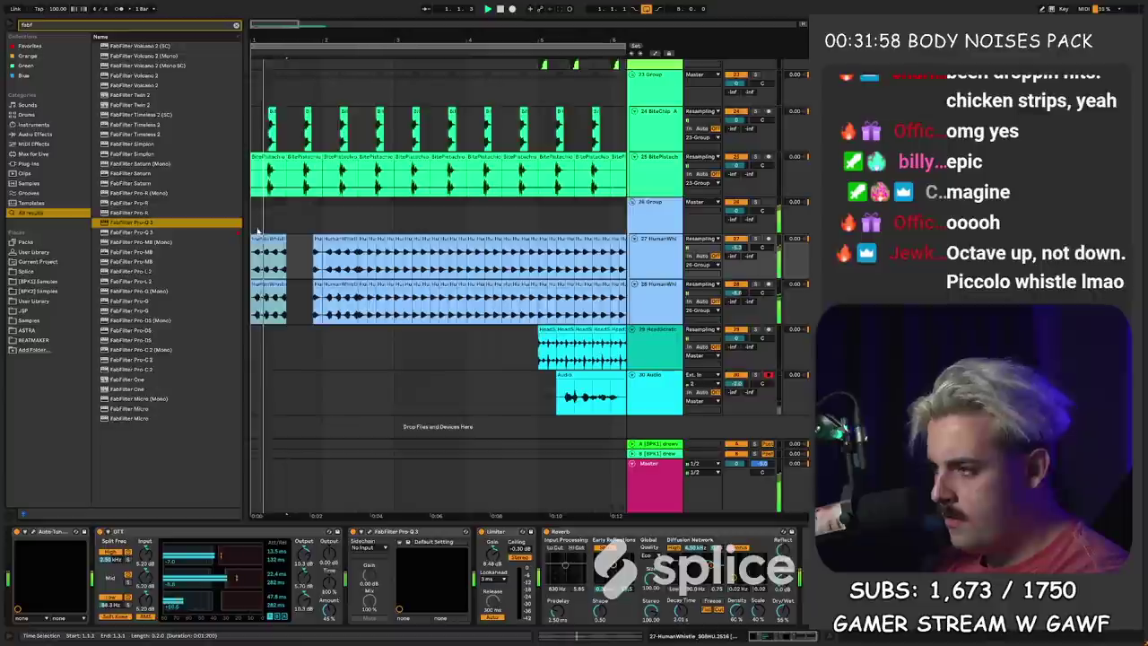
- Duplicate the opening two-beat whistle section on both HumanWhistle tracks repeatedly up to about bar 3
{"action": "key", "text": "ctrl+d"}
{"action": "key", "text": "ctrl+d"}
{"action": "key", "text": "ctrl+d"}
{"action": "key", "text": "ctrl+d"}
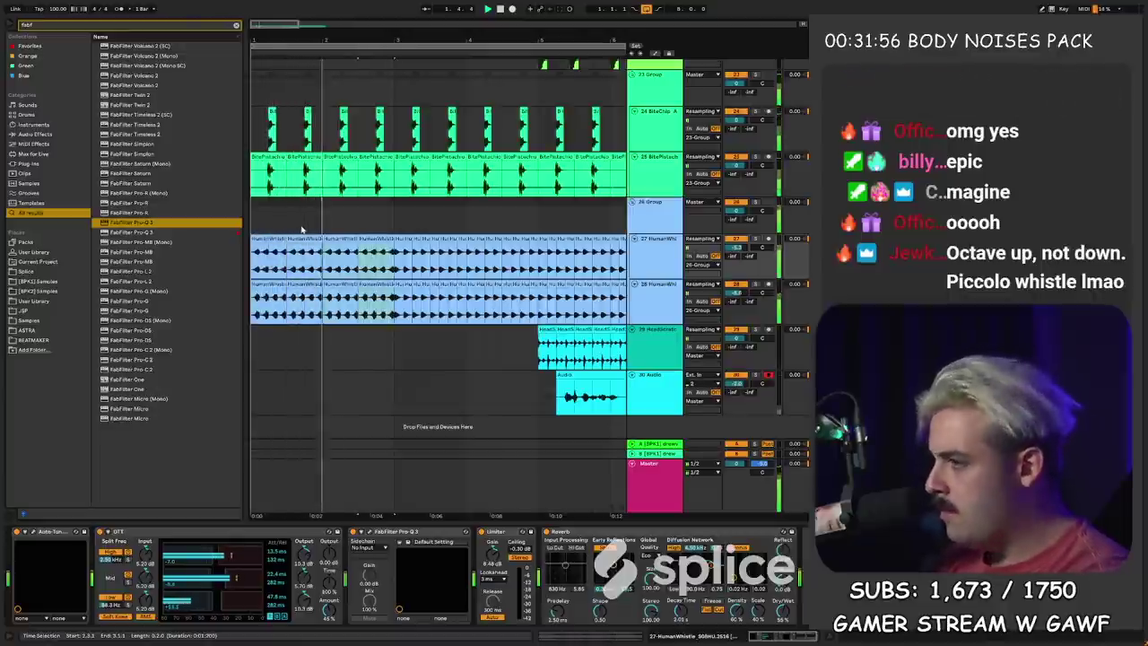
{"action": "left_click", "coordinate": [265, 223]}
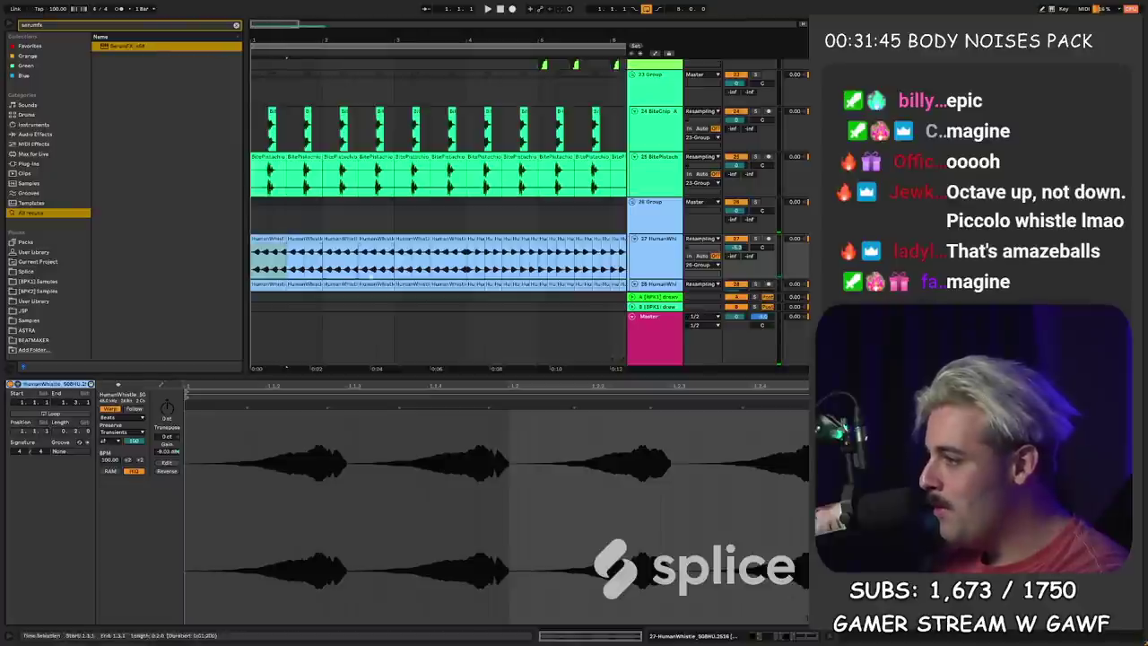
- Adjust the transient Preserve warp setting of the whistle clips in the first two bars on both tracks during playback
{"action": "double_click", "coordinate": [375, 282], "text": "shift"}
{"action": "left_click", "coordinate": [117, 431]}
{"action": "key", "text": "space"}
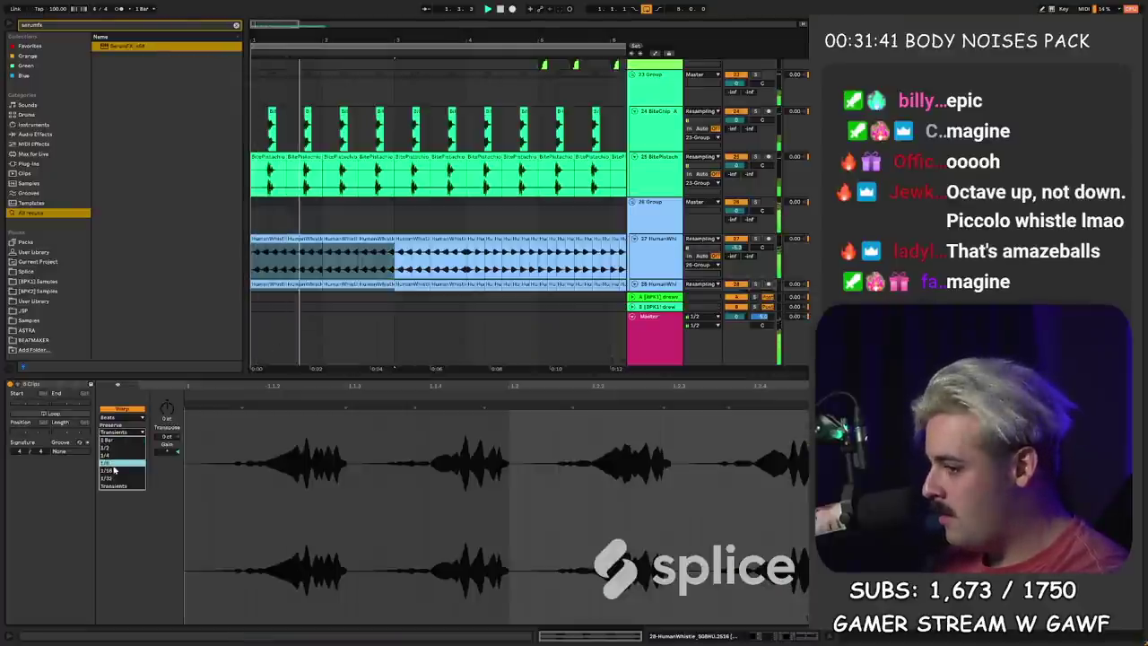
{"action": "left_click", "coordinate": [136, 442]}
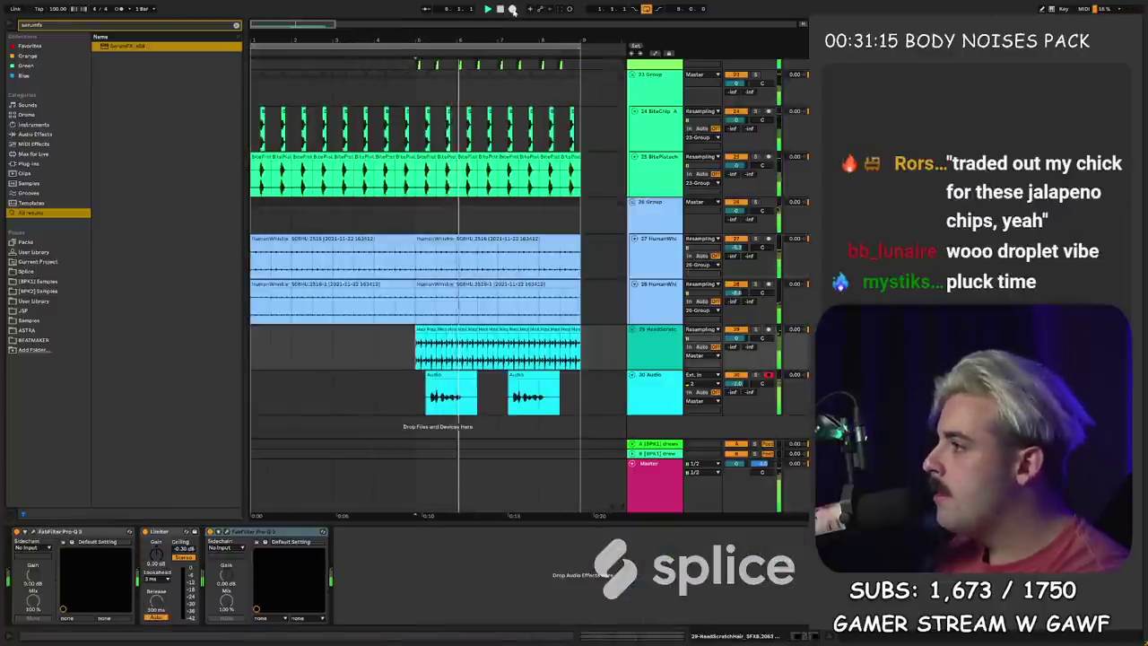
- Record two further vocal phrases on the 30 Audio track, one from about bar 6 and one from about bar 7
{"action": "left_click", "coordinate": [512, 9]}
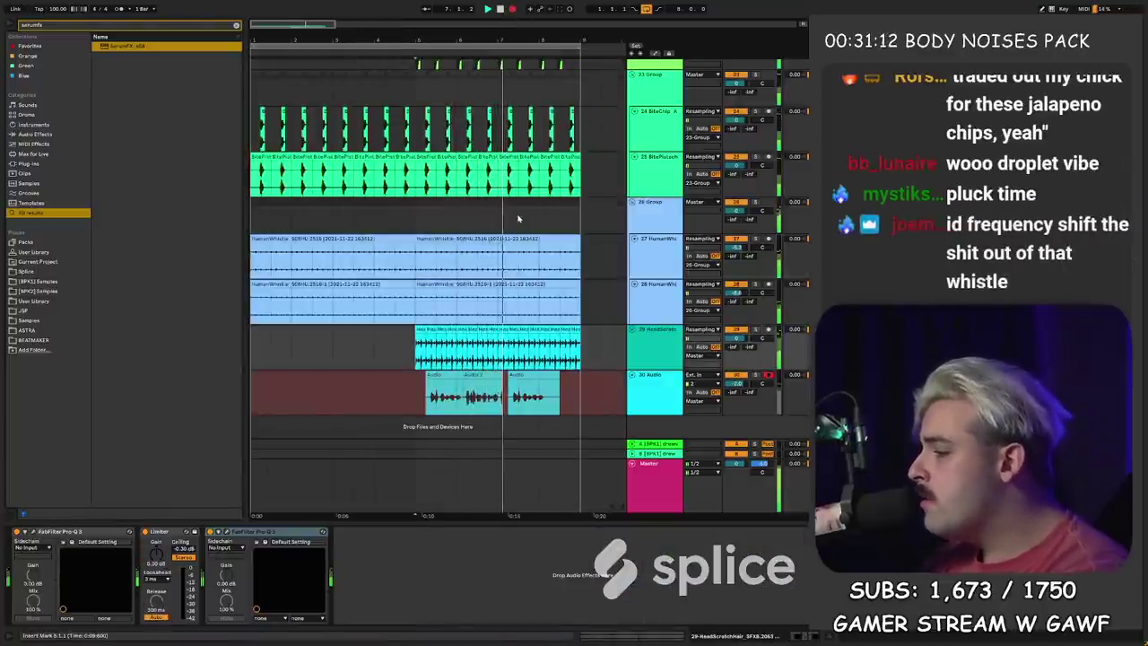
{"action": "key", "text": "space"}
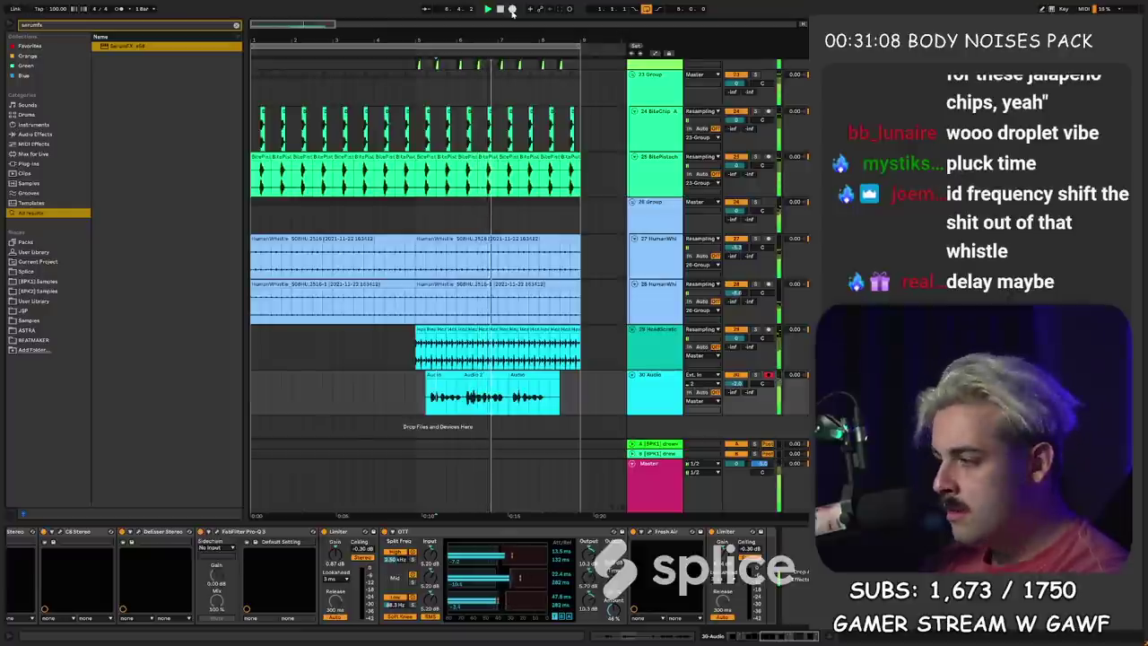
{"action": "left_click", "coordinate": [512, 9]}
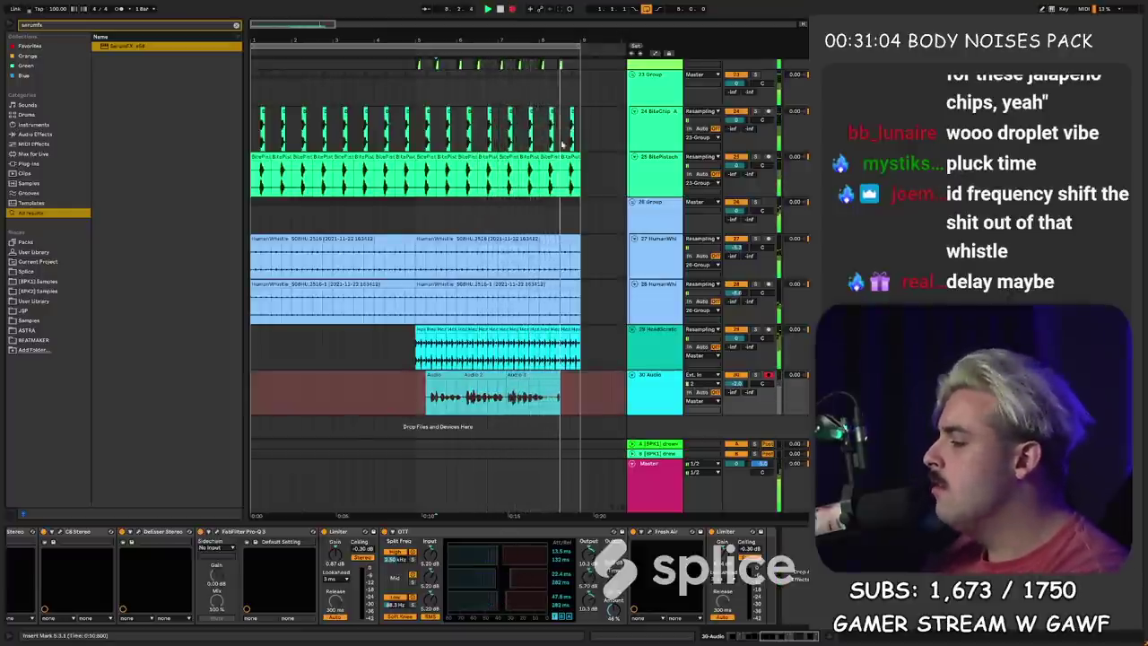
{"action": "key", "text": "space"}
- Select the HumanWhistle clips and check their clip warp settings against the track's effect chain
{"action": "left_click", "coordinate": [421, 283]}
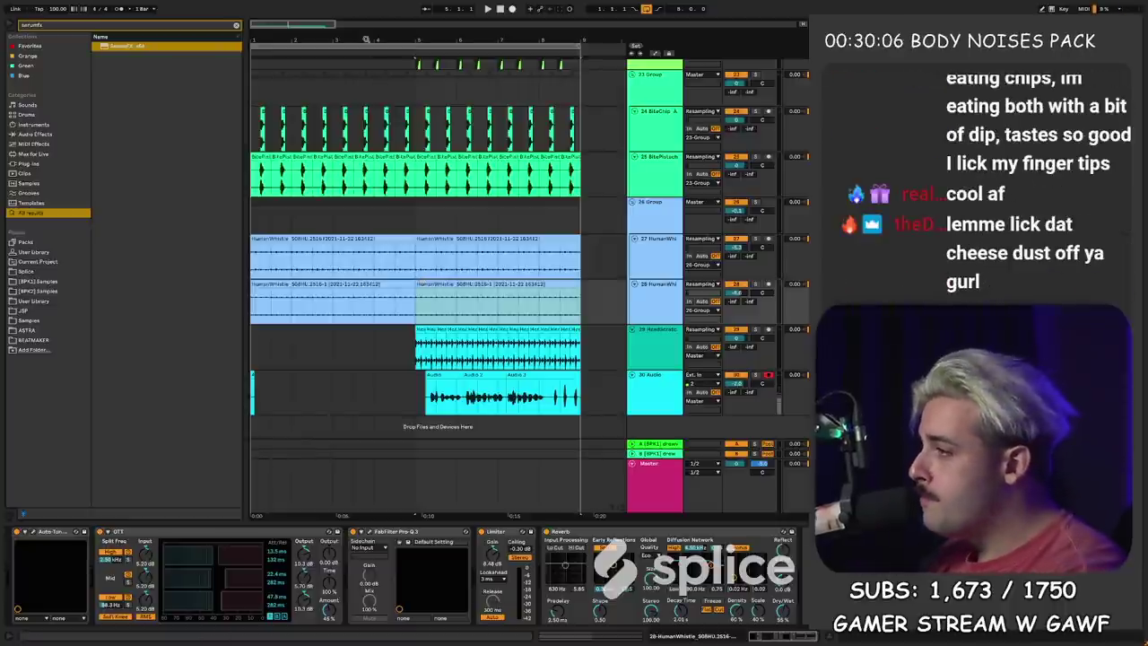
{"action": "left_click_drag", "start_coordinate": [366, 39], "coordinate": [289, 34]}
{"action": "left_click", "coordinate": [258, 231]}
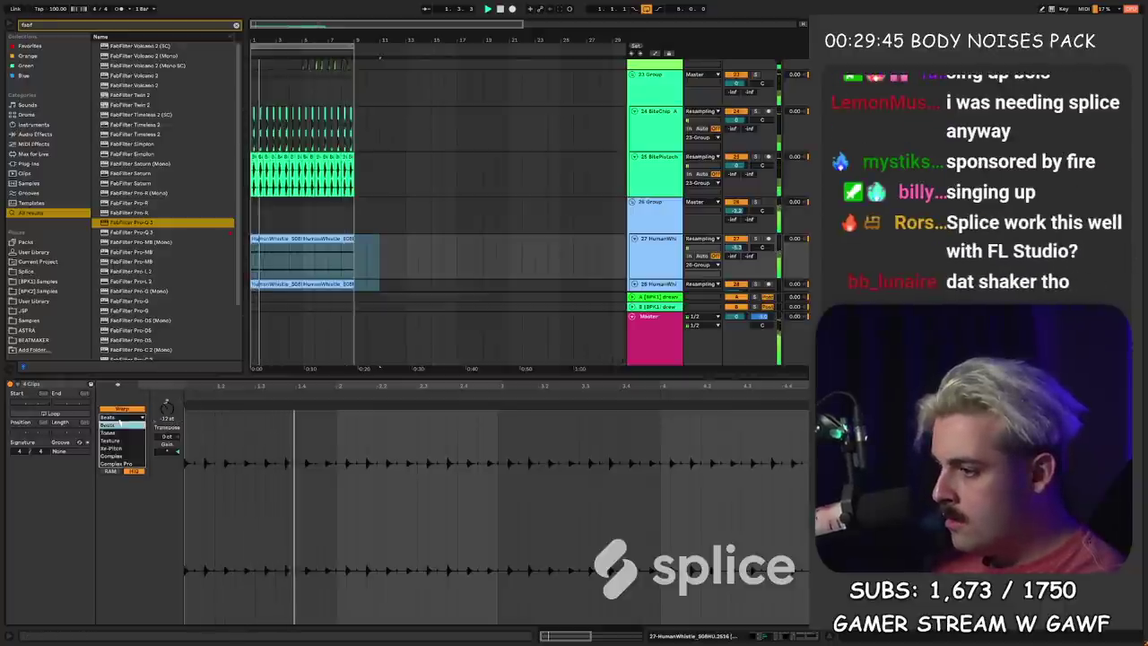
{"action": "key", "text": "shift+Tab"}
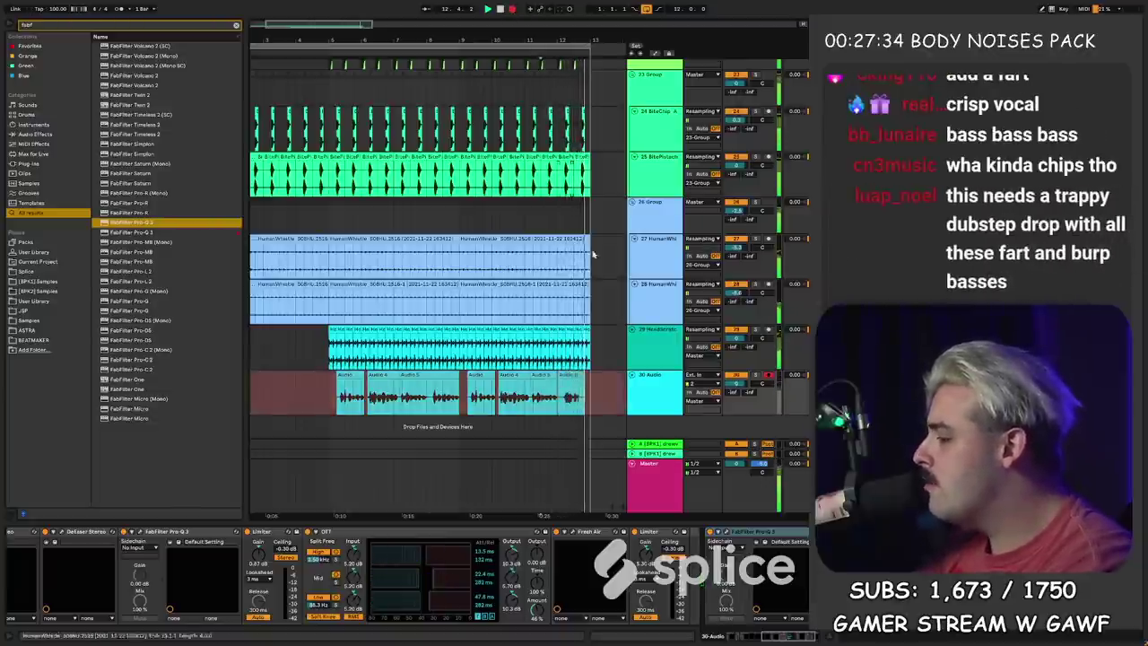
- Stop the vocal recording on the 30 Audio track near the end of bar 12 and play the arrangement back
{"action": "key", "text": "space"}
{"action": "left_click", "coordinate": [549, 393]}
{"action": "key", "text": "space"}
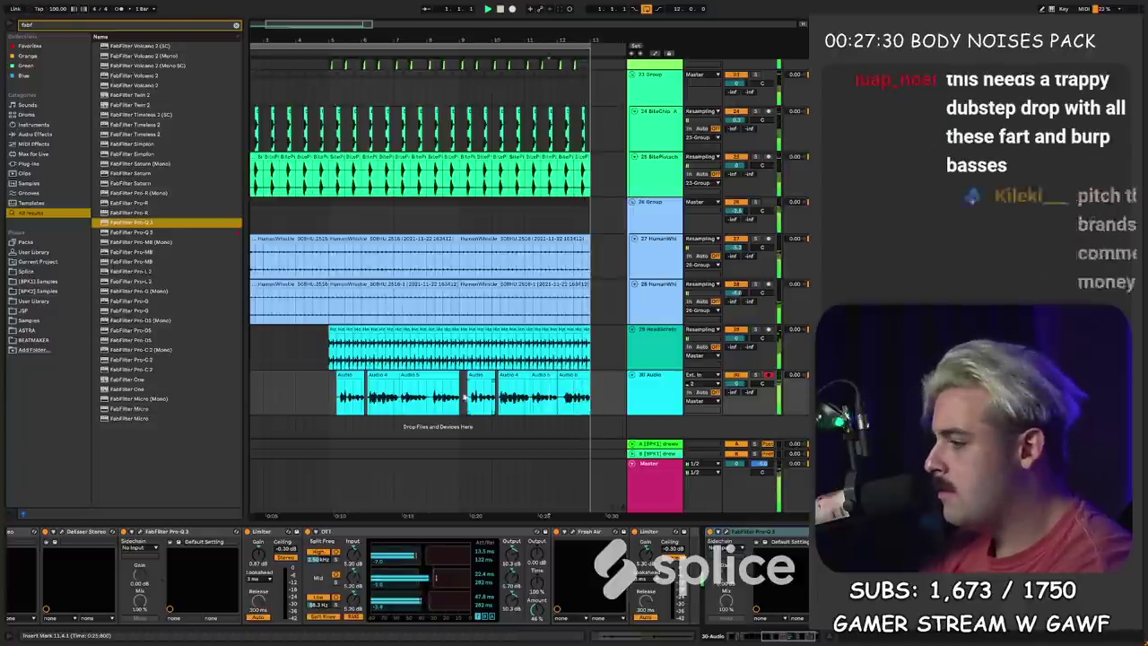
- Copy the drum, whistle and scratch clips to bar 13 and record a vocal phrase there on the 30 Audio track, playing it back
{"action": "key", "text": "space"}
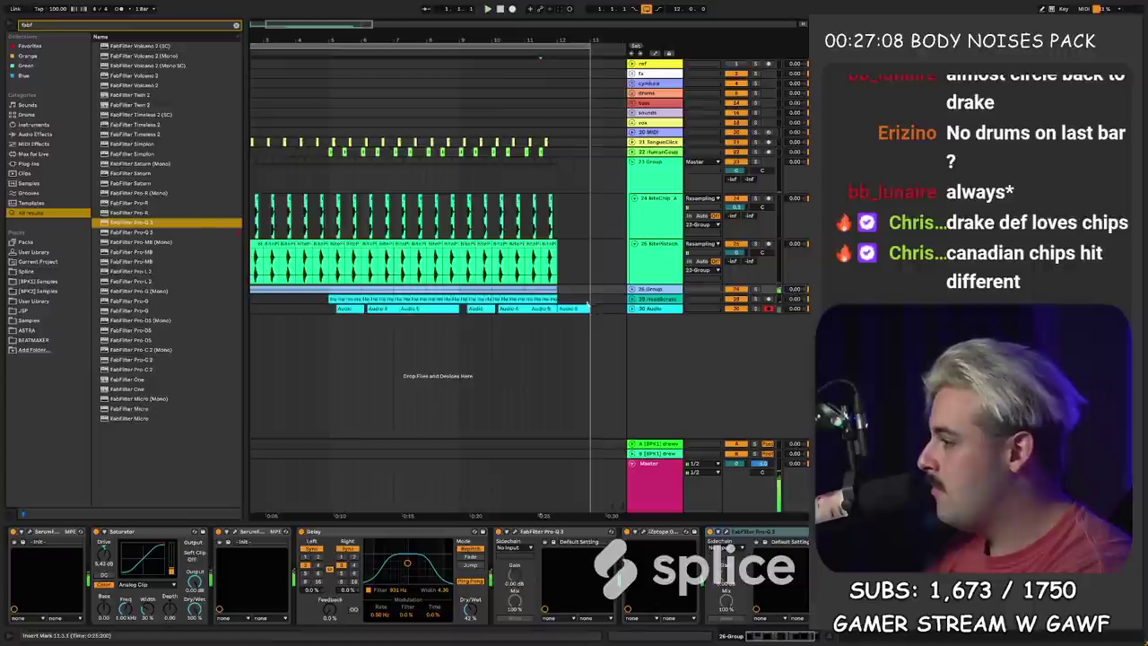
{"action": "left_click_drag", "start_coordinate": [587, 305], "coordinate": [330, 113]}
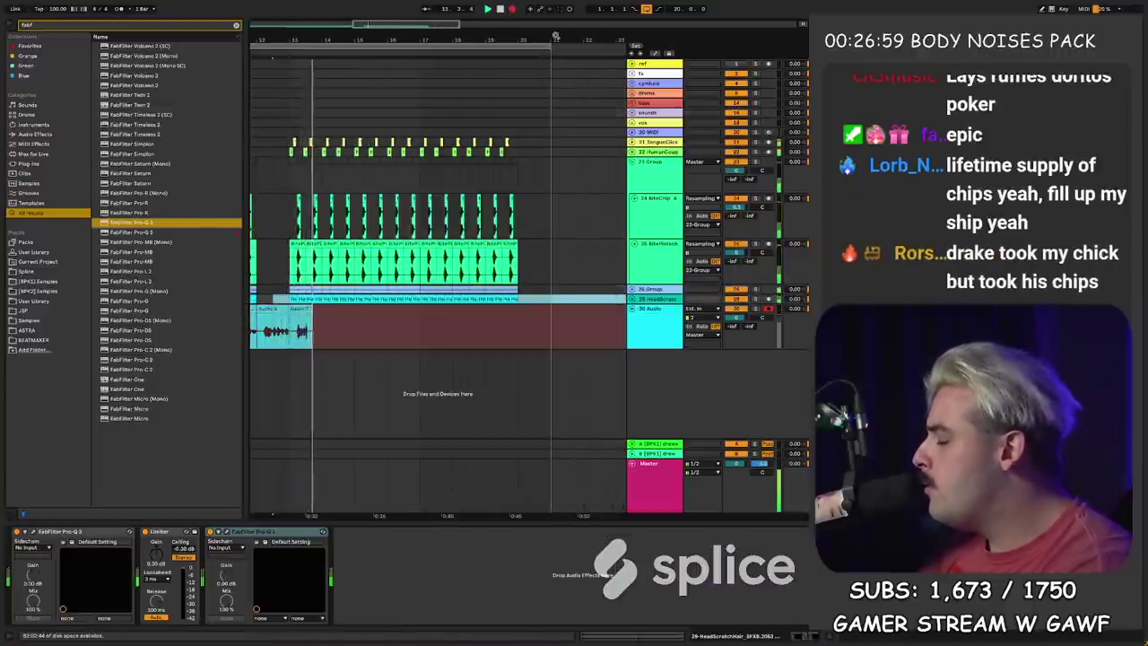
{"action": "left_click", "coordinate": [351, 317]}
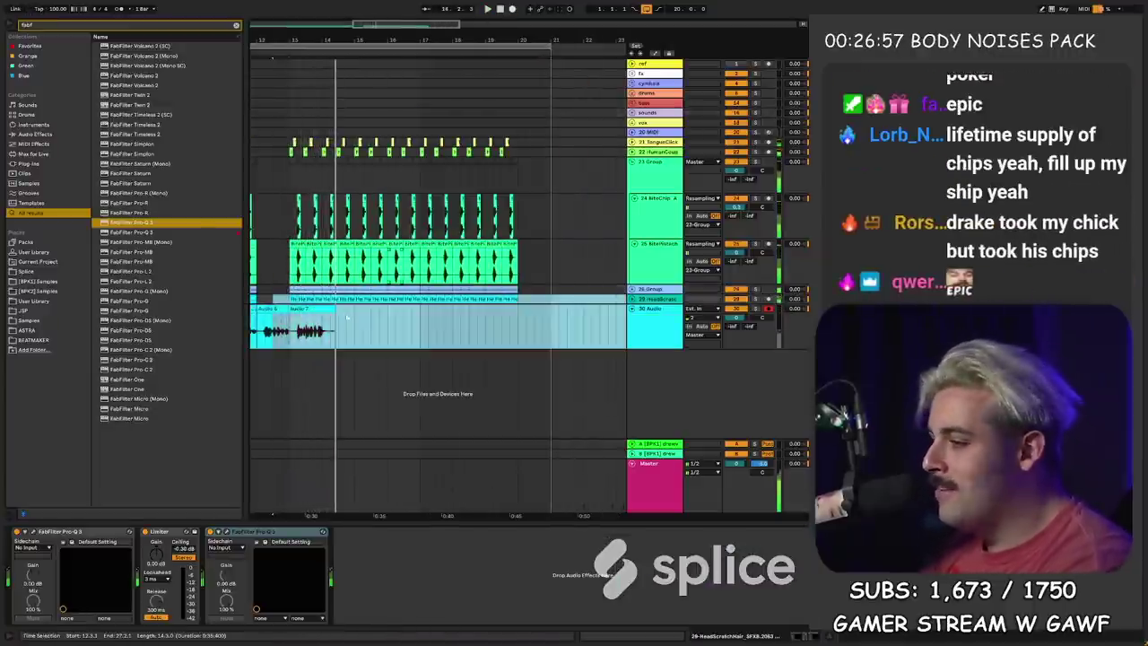
{"action": "left_click", "coordinate": [286, 330]}
{"action": "key", "text": "space"}
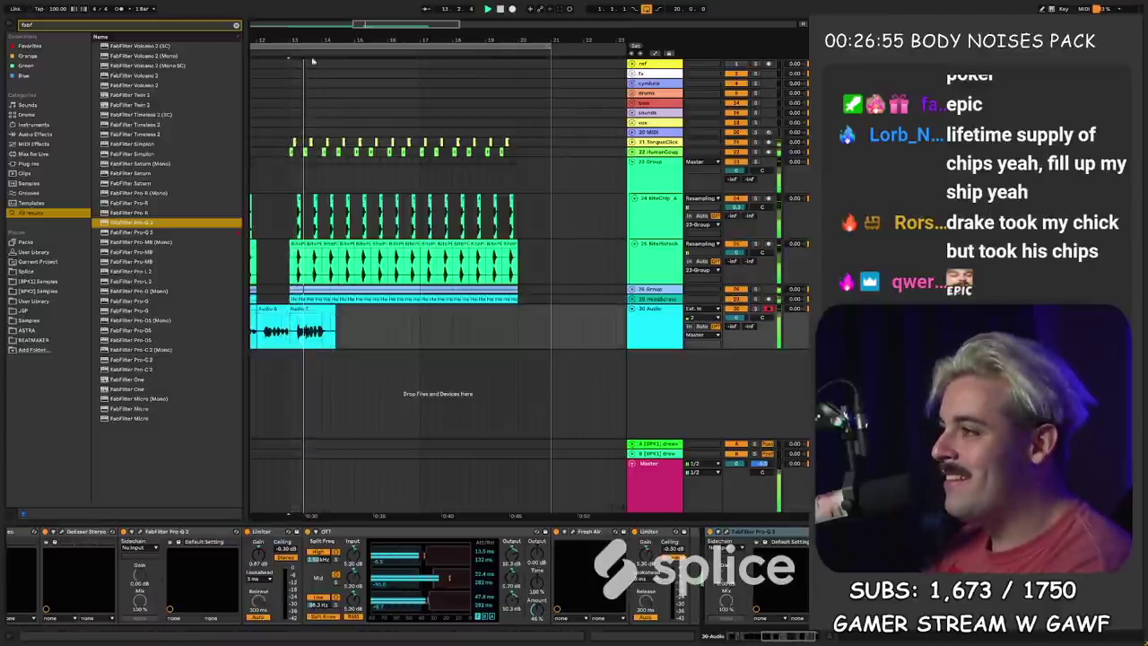
{"action": "left_click_drag", "start_coordinate": [317, 41], "coordinate": [378, 42]}
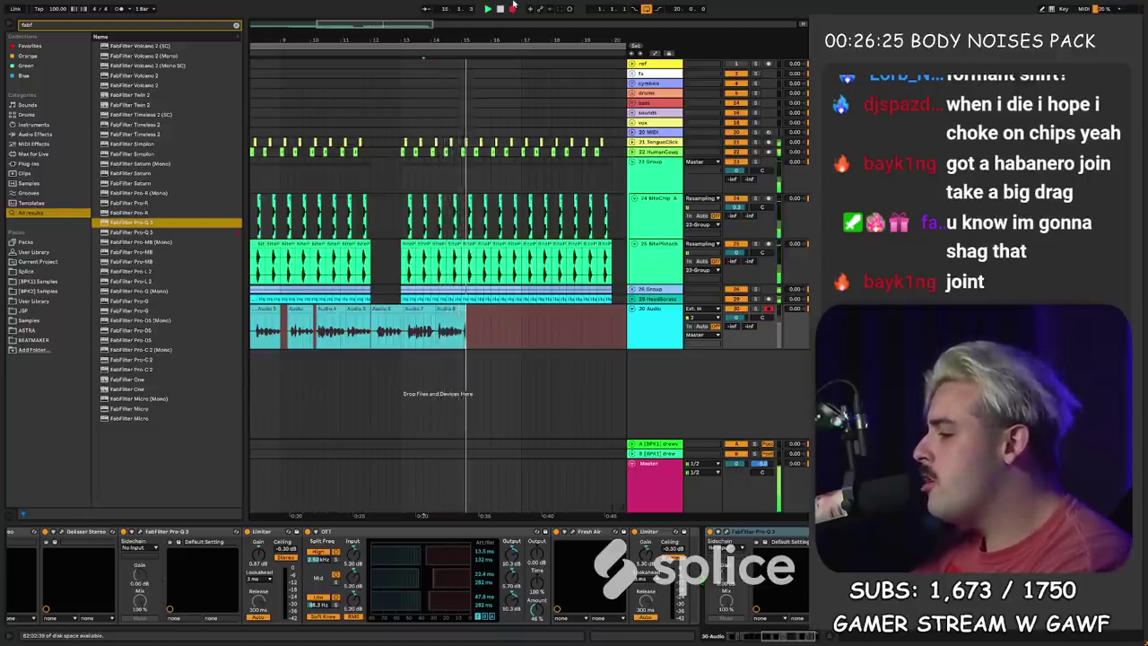
- Record further vocal phrases on the 30 Audio track up to about bar 16 and put an ad-lib at bar 16 on 31 Audio
{"action": "left_click", "coordinate": [512, 8]}
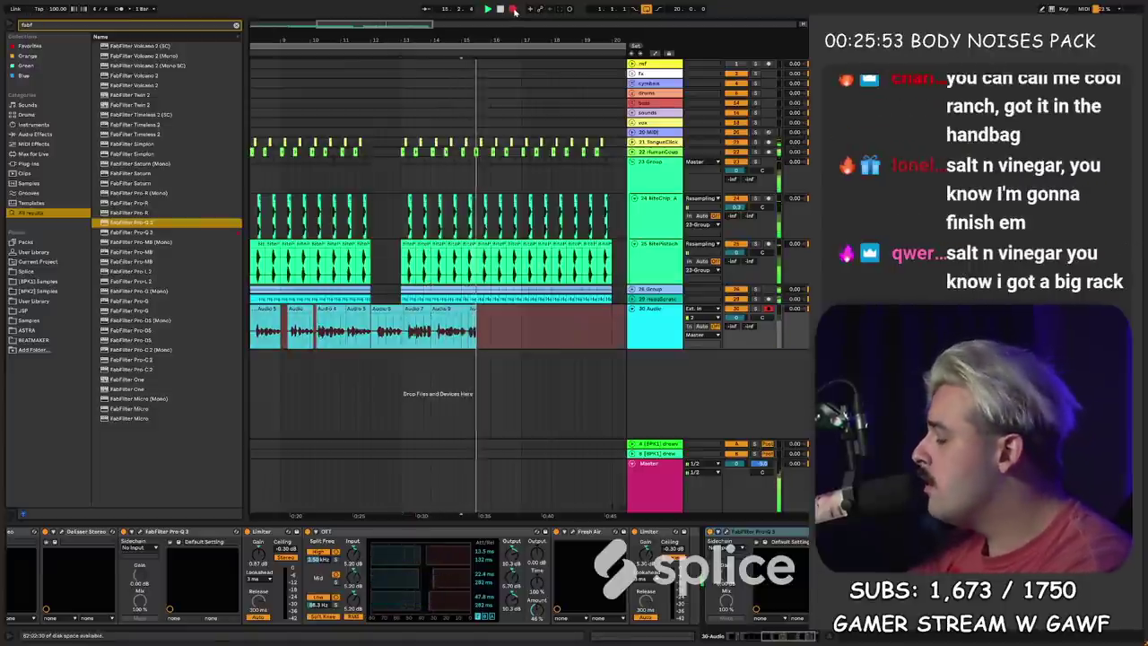
{"action": "key", "text": "space"}
{"action": "key", "text": "space"}
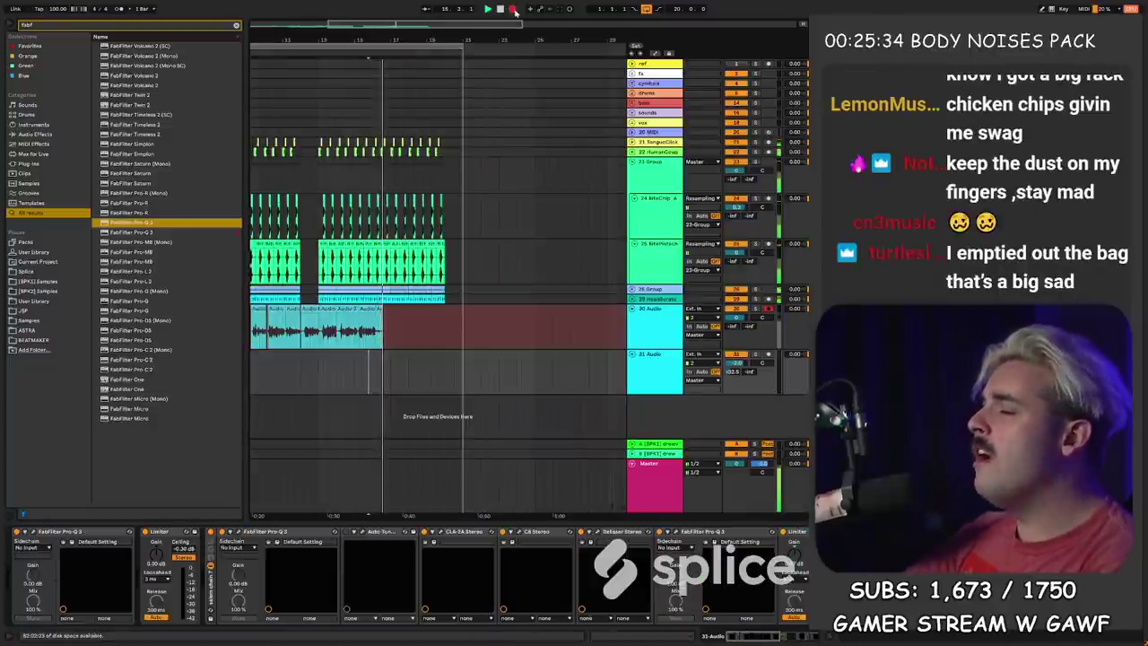
{"action": "key", "text": "space"}
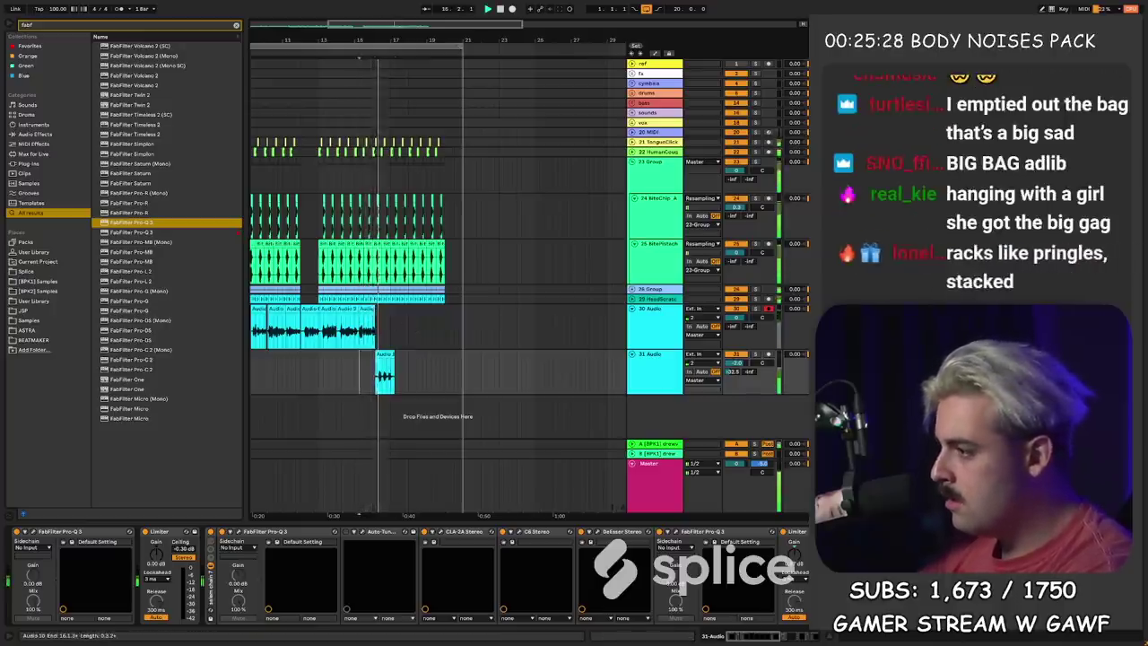
- Trim the edge of the vocal clip near bar 16 on 30 Audio and lower the volume of the 31 Audio track
{"action": "left_click_drag", "start_coordinate": [375, 309], "coordinate": [377, 309]}
{"action": "left_click_drag", "start_coordinate": [742, 362], "coordinate": [734, 377]}
{"action": "key", "text": "space"}
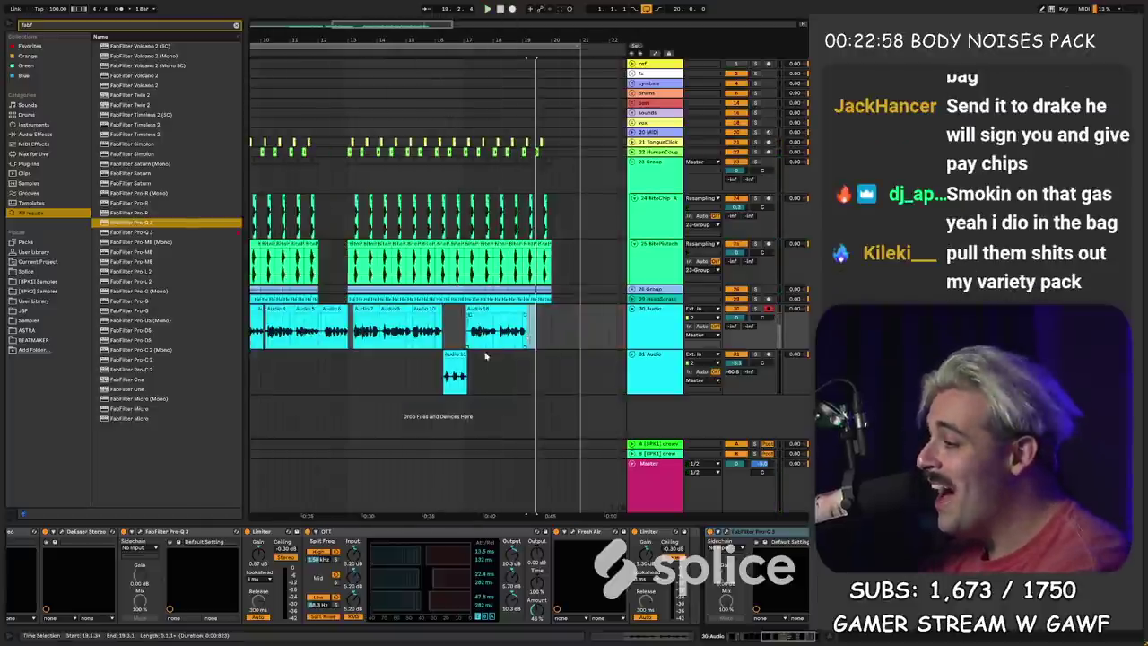
- Record a vocal phrase on the 30 Audio track from about bar 19 and delete the loud tail after bar 20
{"action": "key", "text": "space"}
{"action": "left_click", "coordinate": [512, 9]}
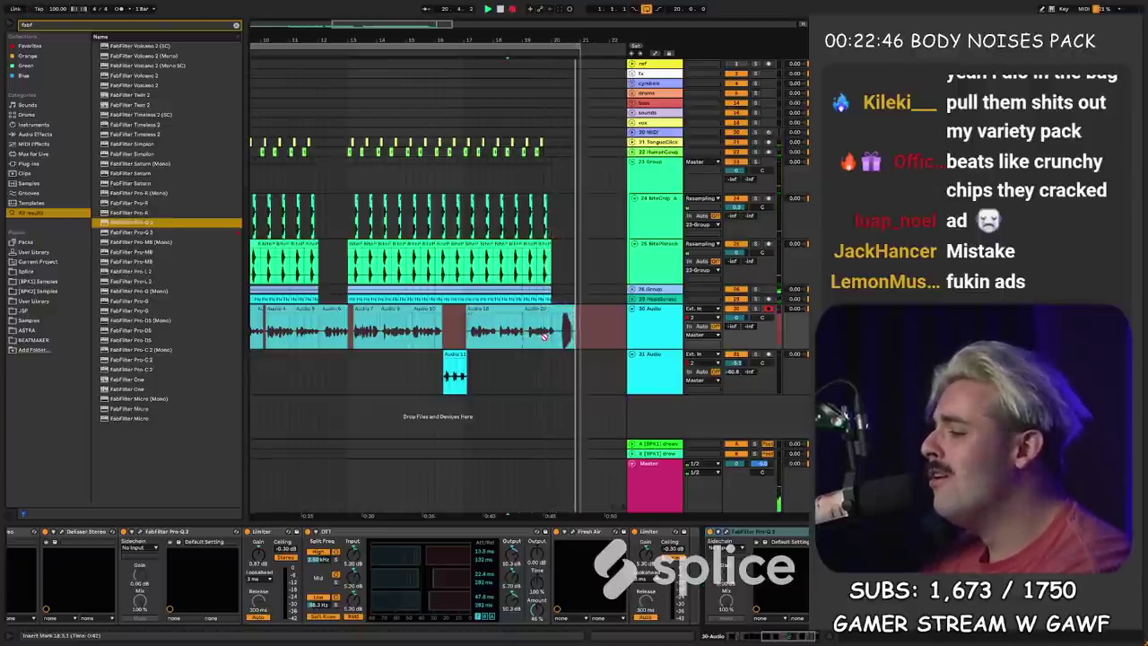
{"action": "key", "text": "space"}
{"action": "left_click", "coordinate": [529, 311]}
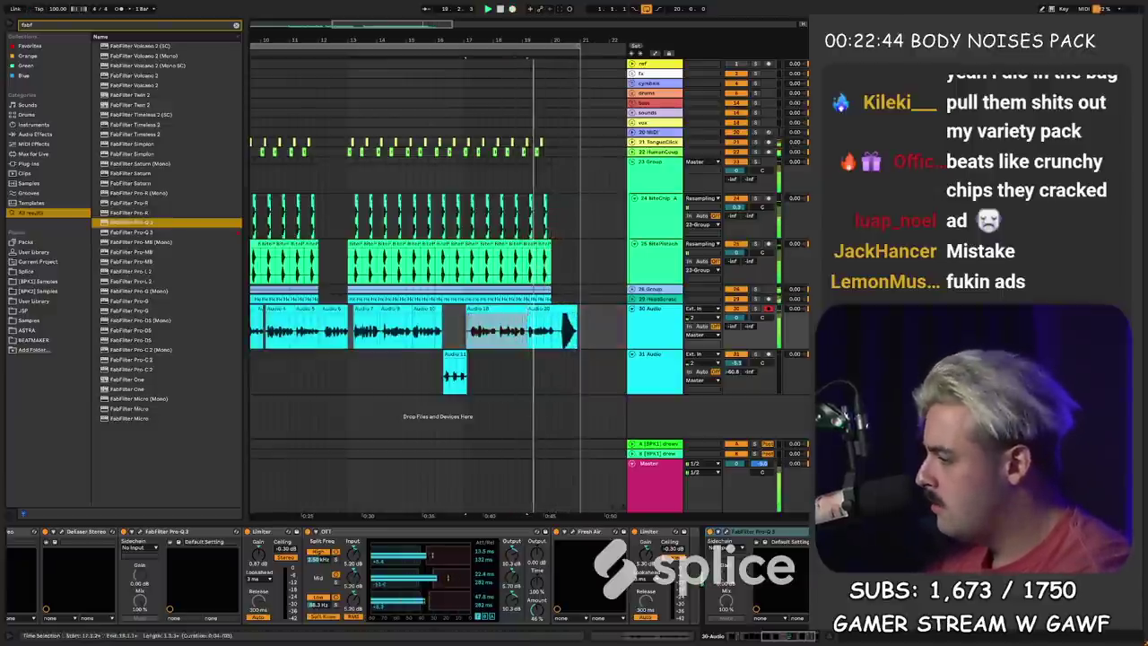
{"action": "left_click_drag", "start_coordinate": [558, 329], "coordinate": [599, 328]}
{"action": "key", "text": "Delete"}
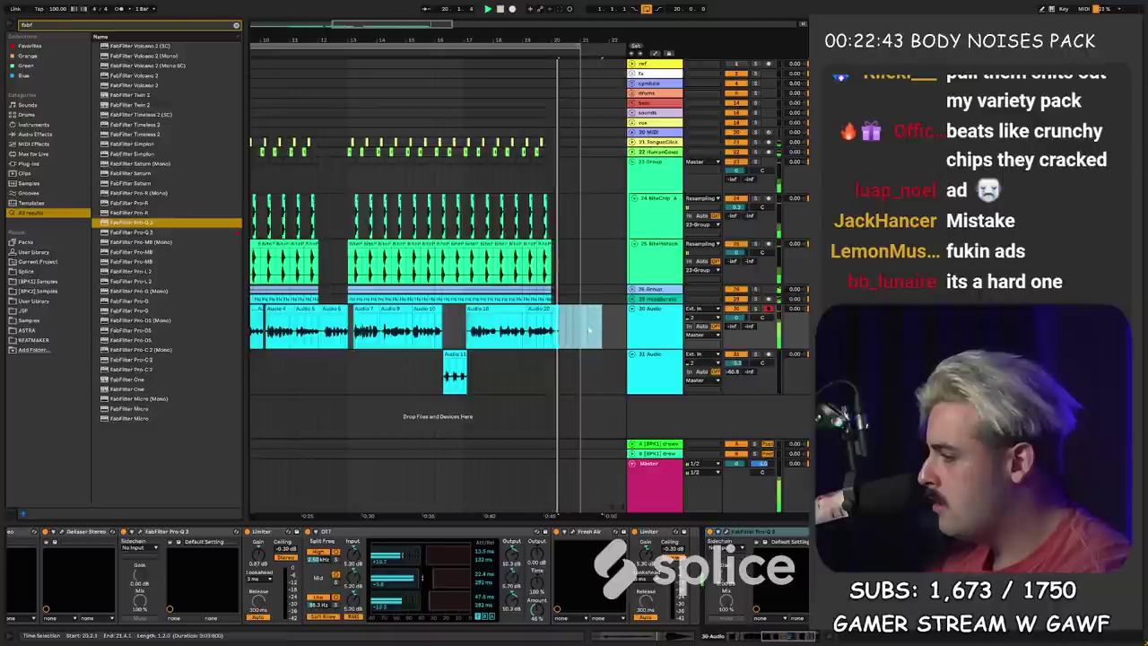
{"action": "left_click", "coordinate": [560, 370]}
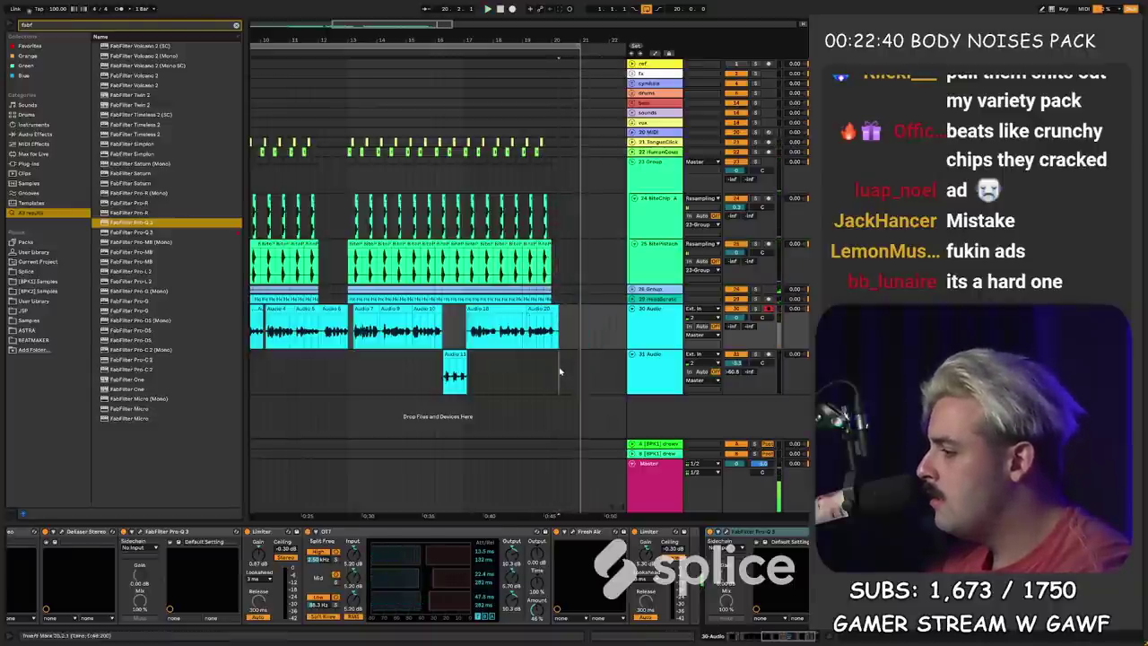
{"action": "key", "text": "F9"}
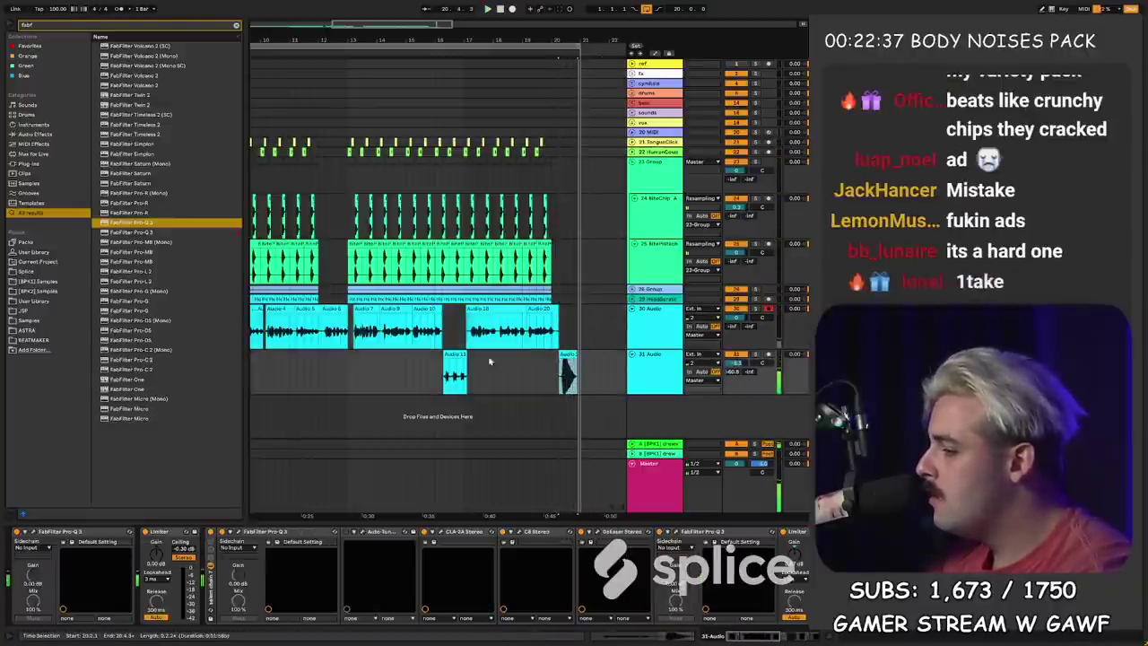
{"action": "key", "text": "space"}
{"action": "key", "text": "Delete"}
- Play the arrangement from about bar 4 to review the vocal phrases, looking closely at the last ones up to bar 20
{"action": "left_click", "coordinate": [392, 330]}
{"action": "key", "text": "space"}
{"action": "key", "text": "space"}
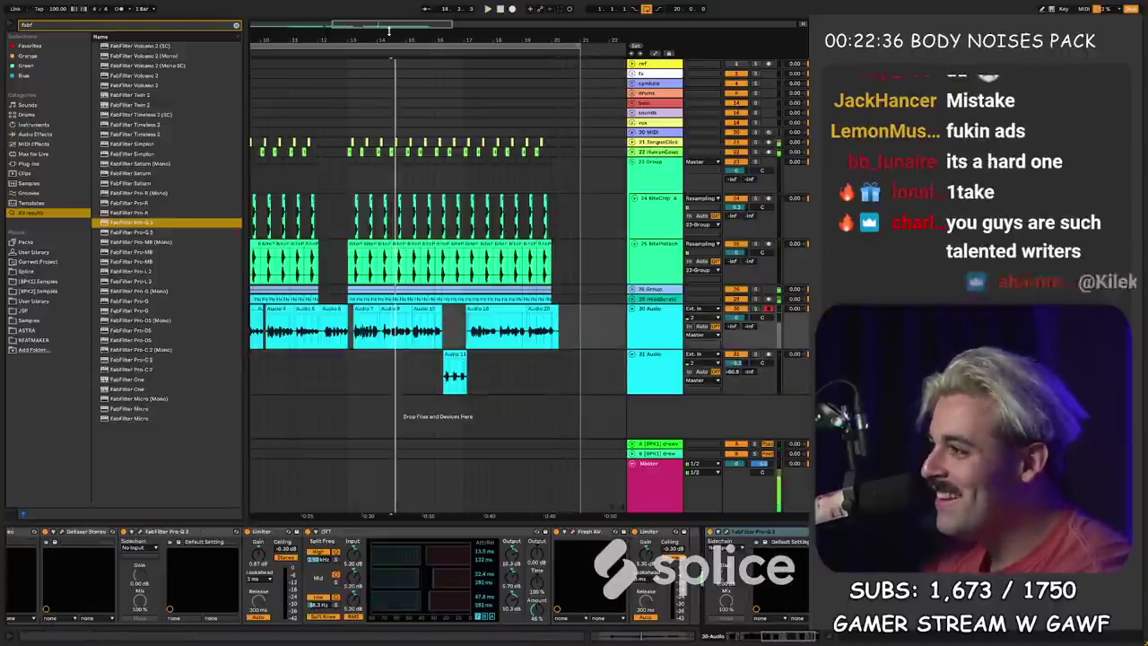
{"action": "left_click_drag", "start_coordinate": [392, 24], "coordinate": [392, 4]}
{"action": "left_click", "coordinate": [269, 320]}
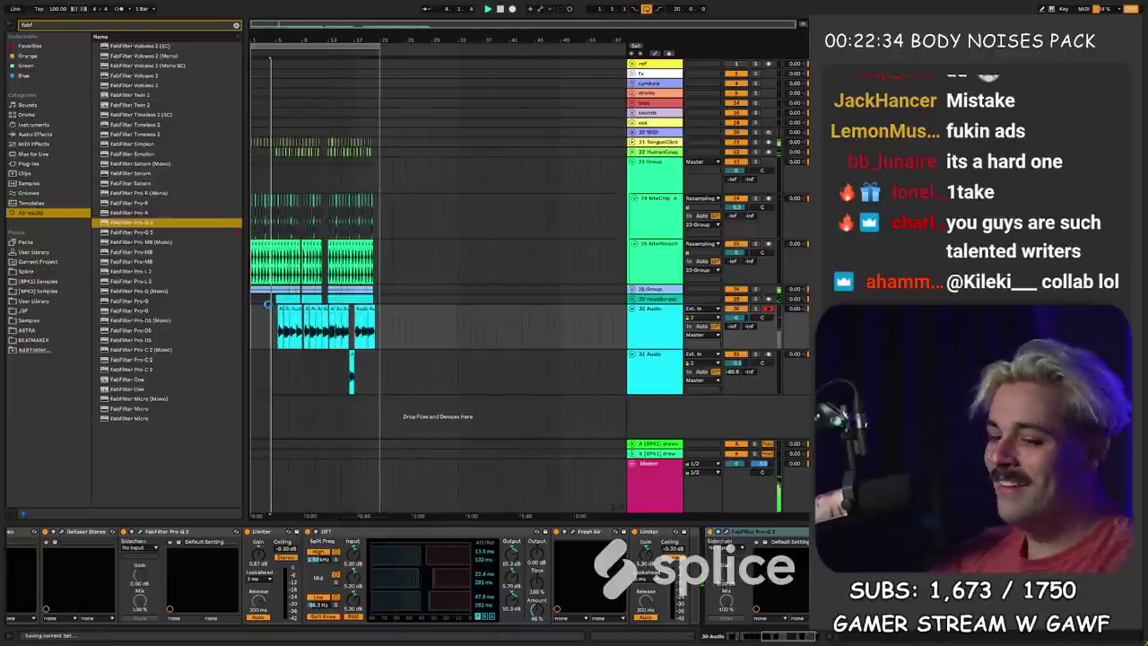
{"action": "left_click", "coordinate": [269, 308]}
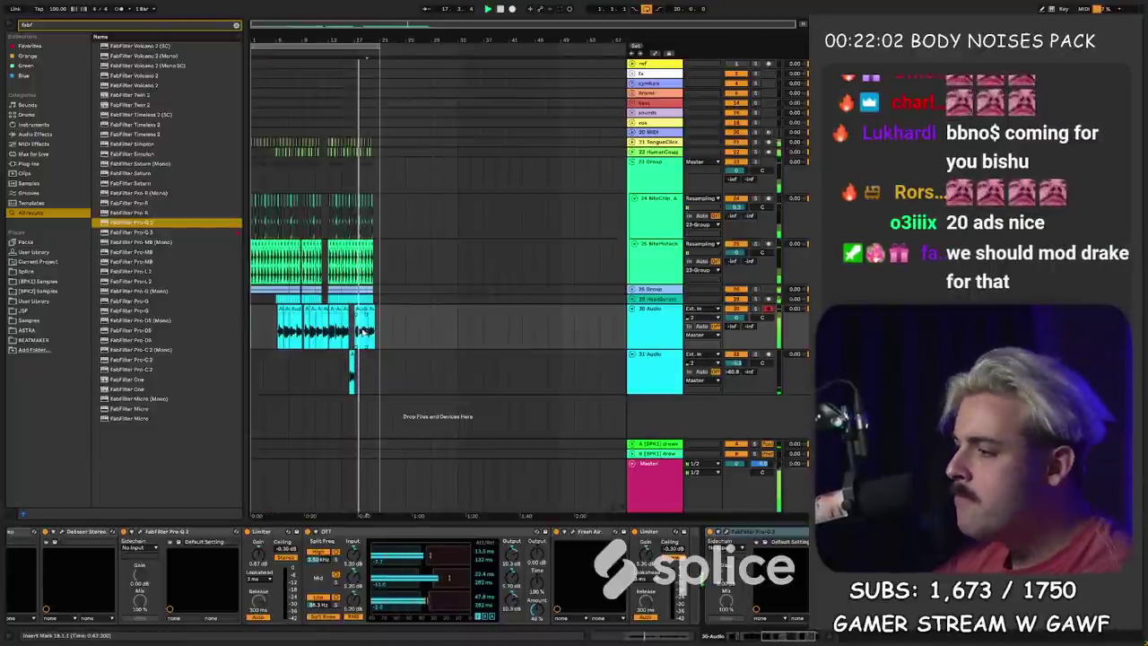
{"action": "left_click", "coordinate": [352, 46]}
{"action": "scroll", "coordinate": [351, 52], "scroll_direction": "up", "scroll_amount": 3}
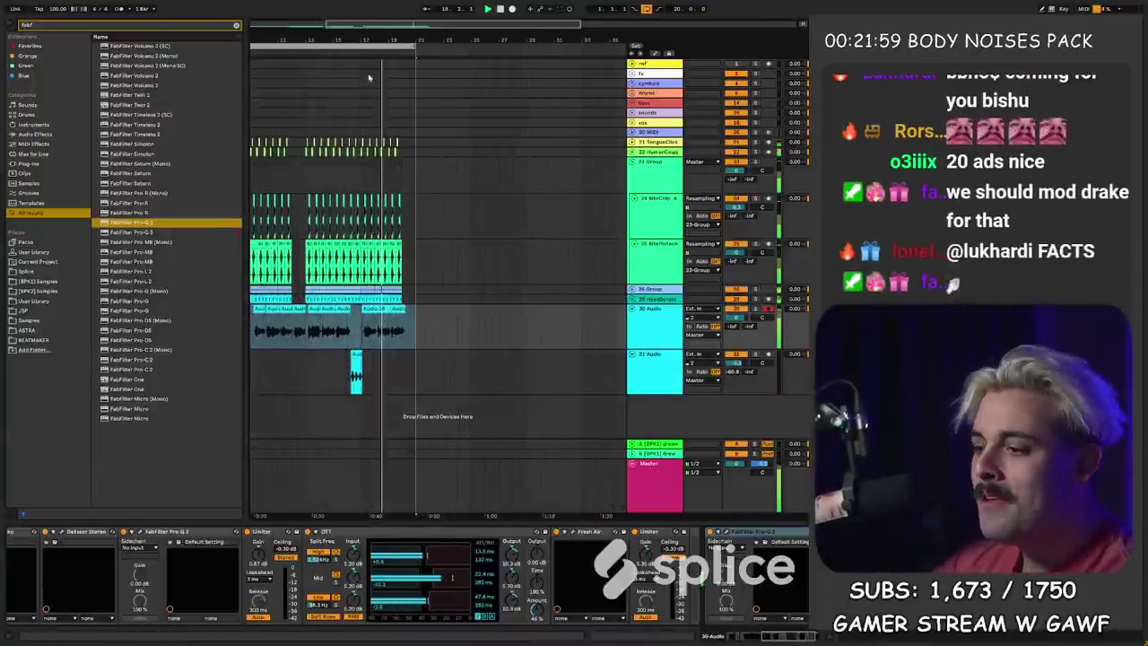
{"action": "left_click", "coordinate": [393, 332]}
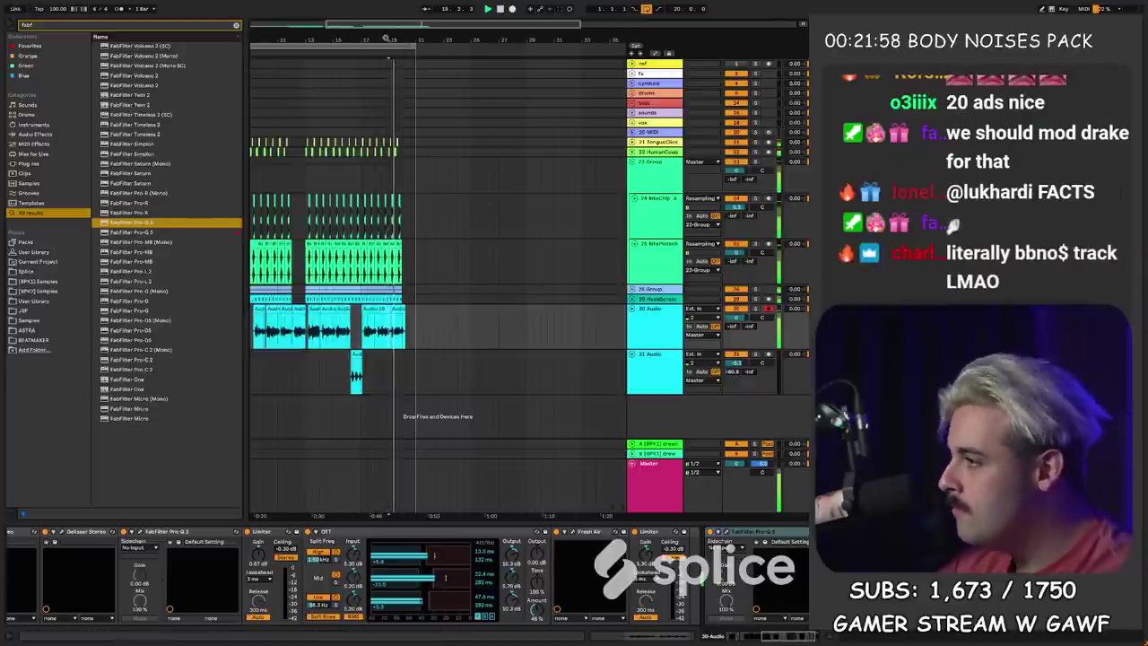
- Place the MouthPop_AP1.1188.wav sample from Splice on a new track at bar 21 and load Auto-Tune onto that track
{"action": "left_click_drag", "start_coordinate": [392, 41], "coordinate": [408, 103]}
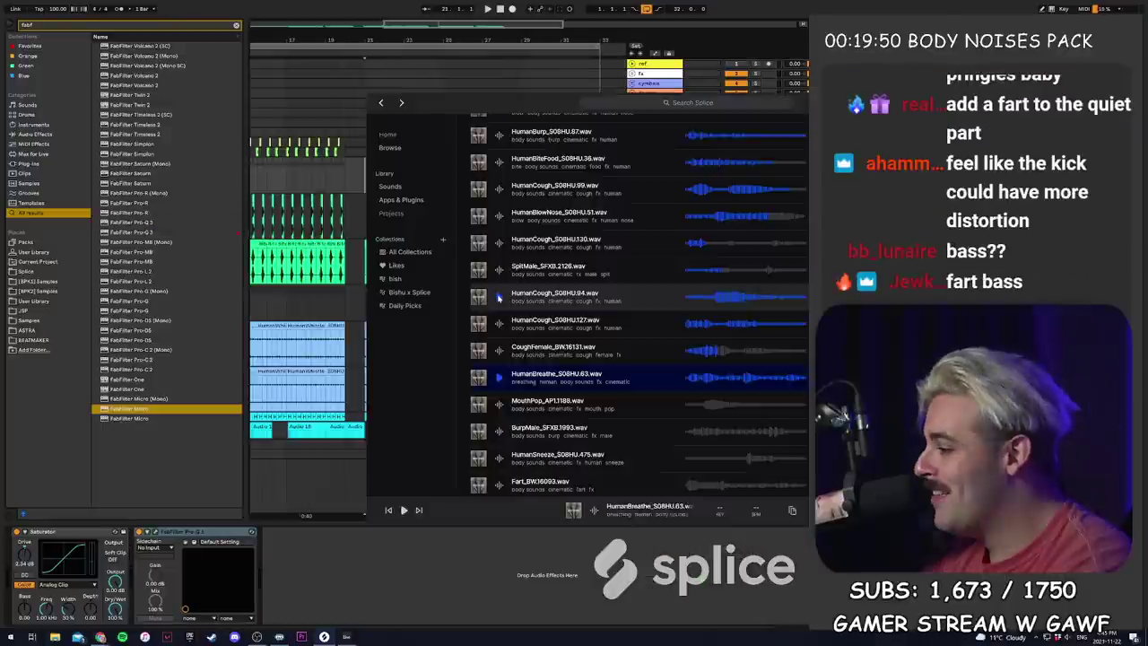
{"action": "left_click", "coordinate": [553, 408]}
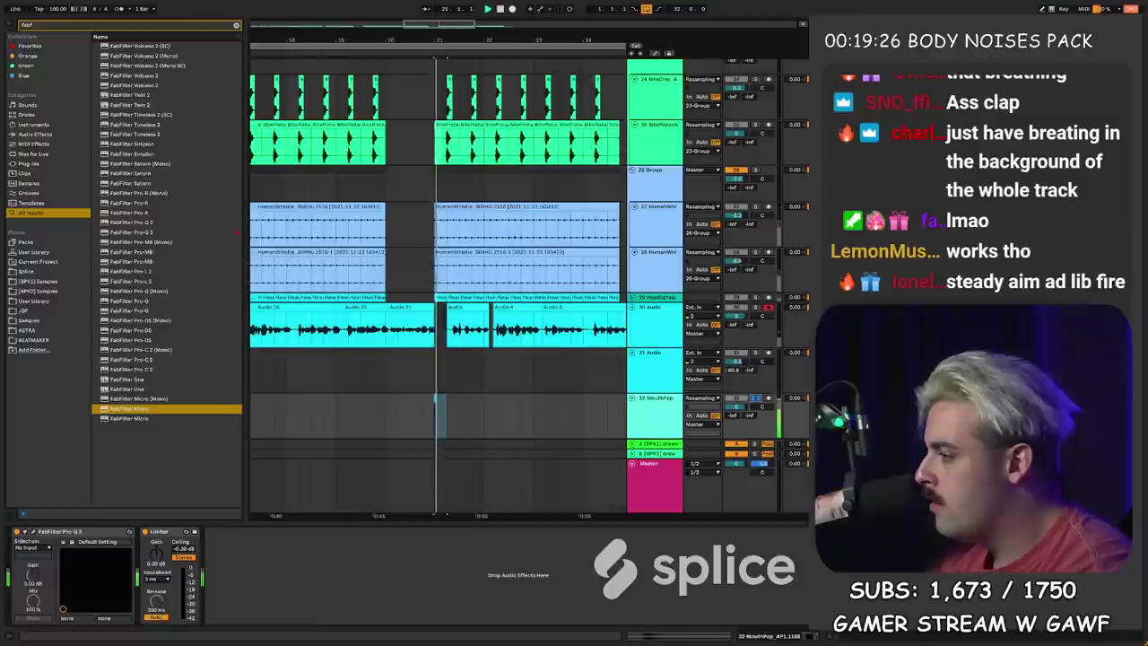
{"action": "type", "text": "auto t"}
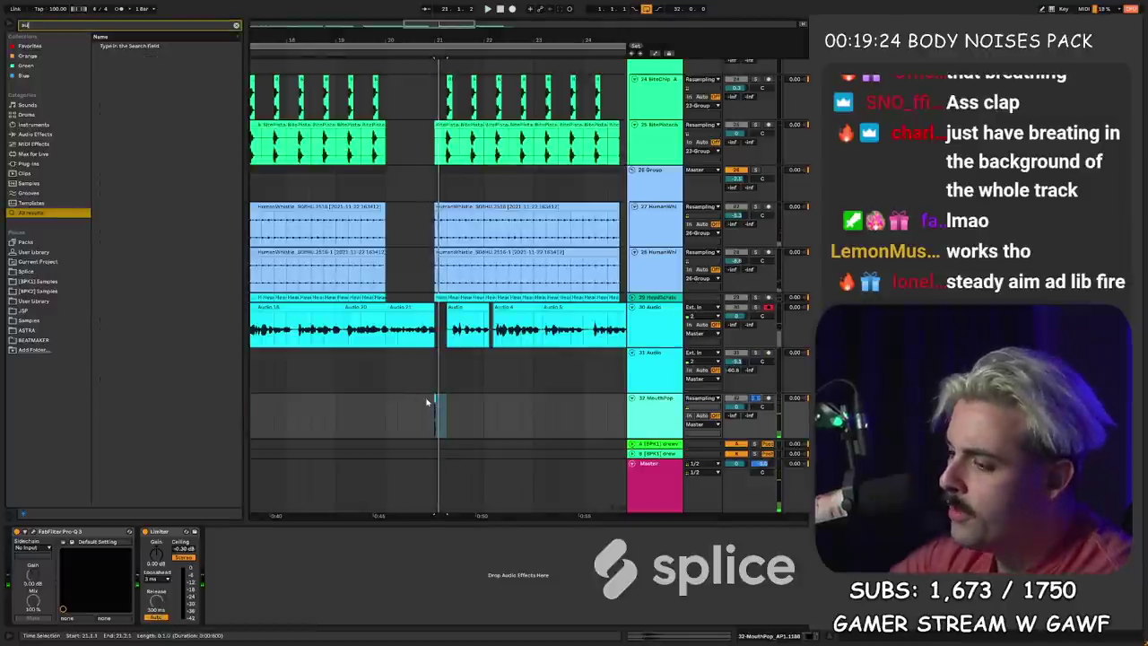
{"action": "left_click", "coordinate": [131, 125]}
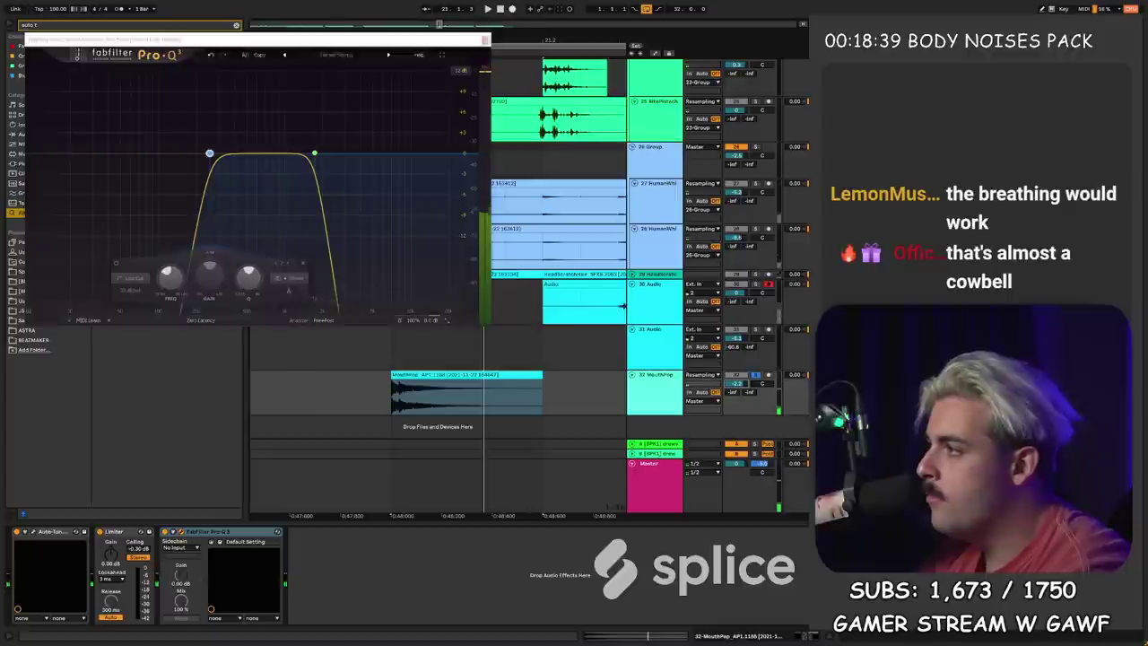
- Edit the low-cut band in the MouthPop track's FabFilter Pro-Q 3 and add a Saturator to its effect chain
{"action": "left_click", "coordinate": [489, 36]}
{"action": "left_click_drag", "start_coordinate": [488, 36], "coordinate": [488, 25]}
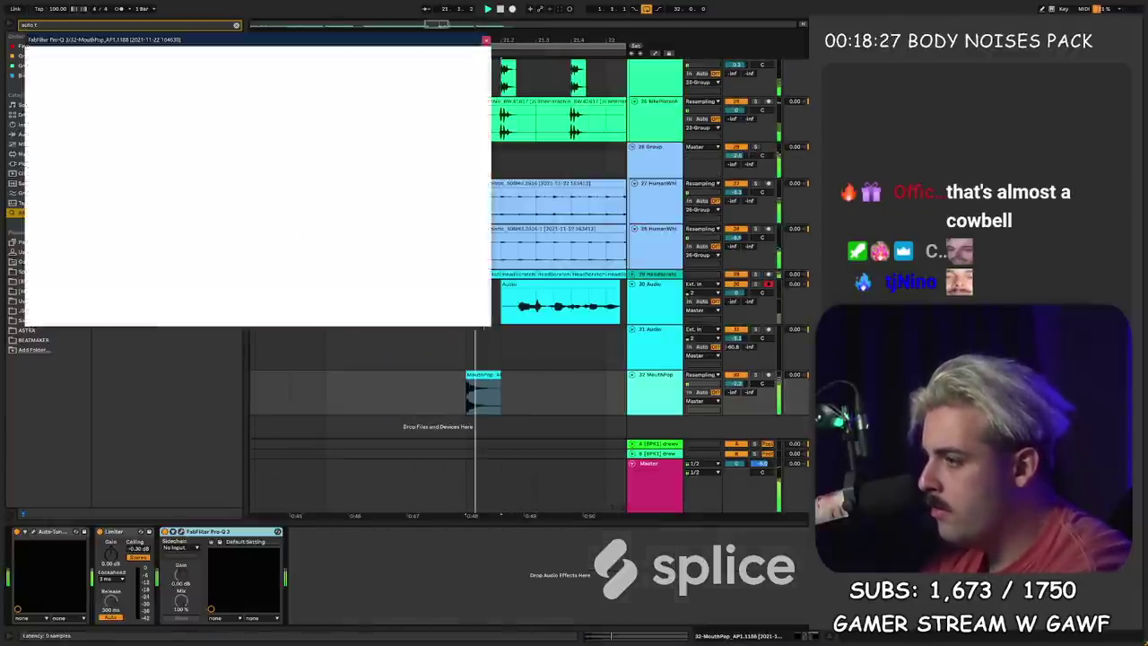
{"action": "right_click", "coordinate": [209, 153]}
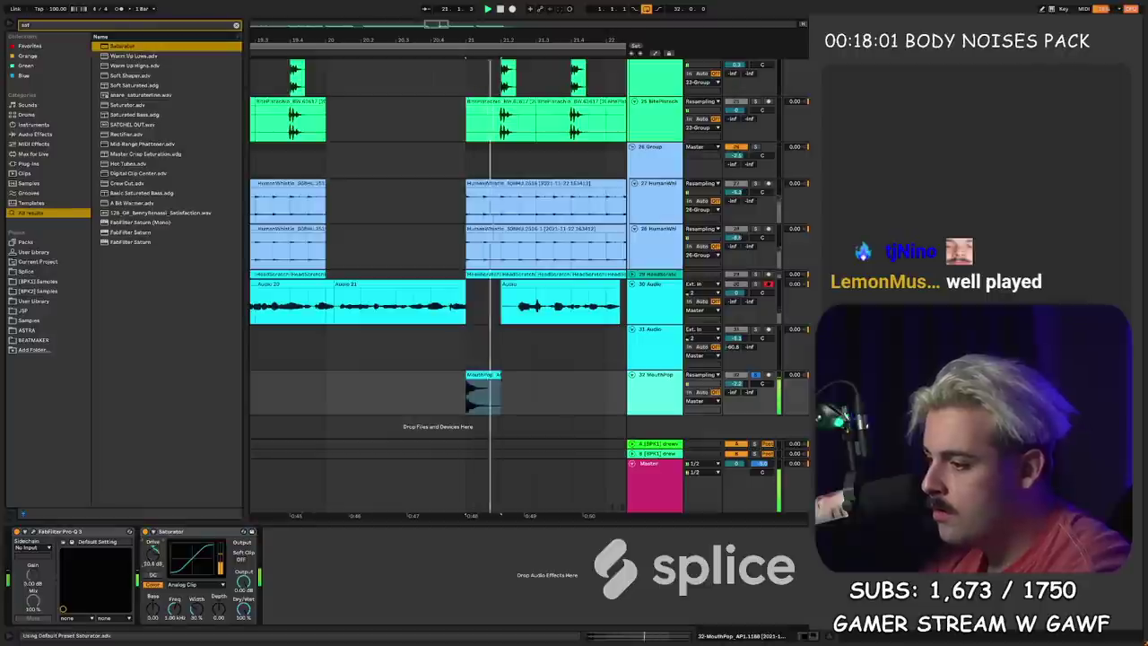
- Transpose the MouthPop clip down and raise its gain in the clip settings
{"action": "double_click", "coordinate": [482, 386]}
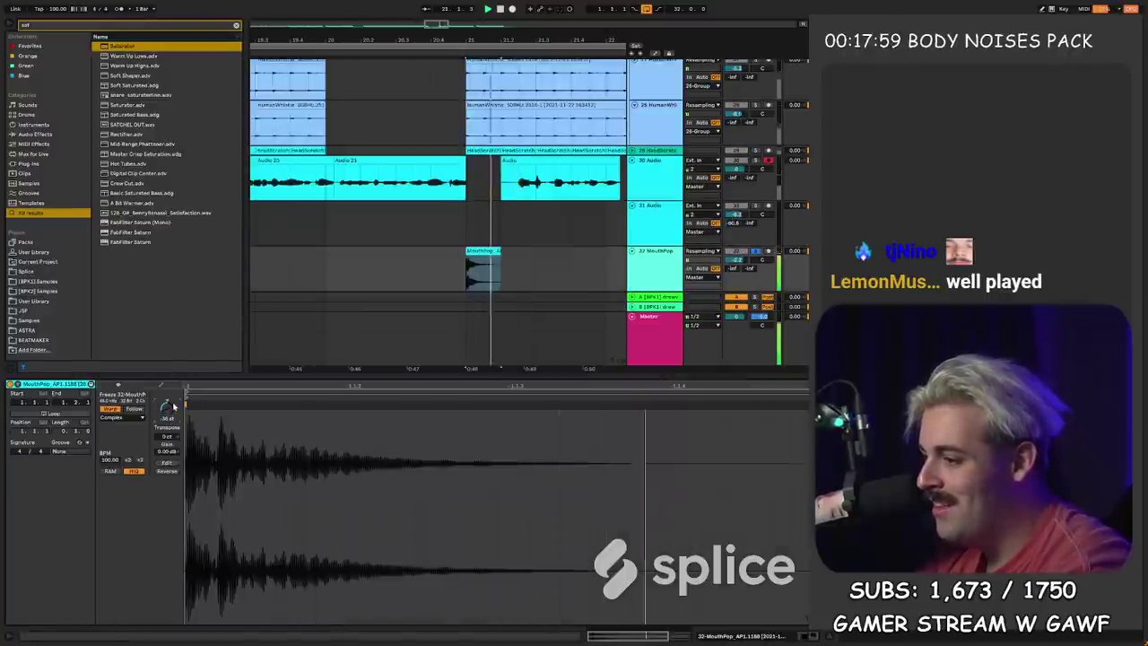
{"action": "key", "text": "shift+Tab"}
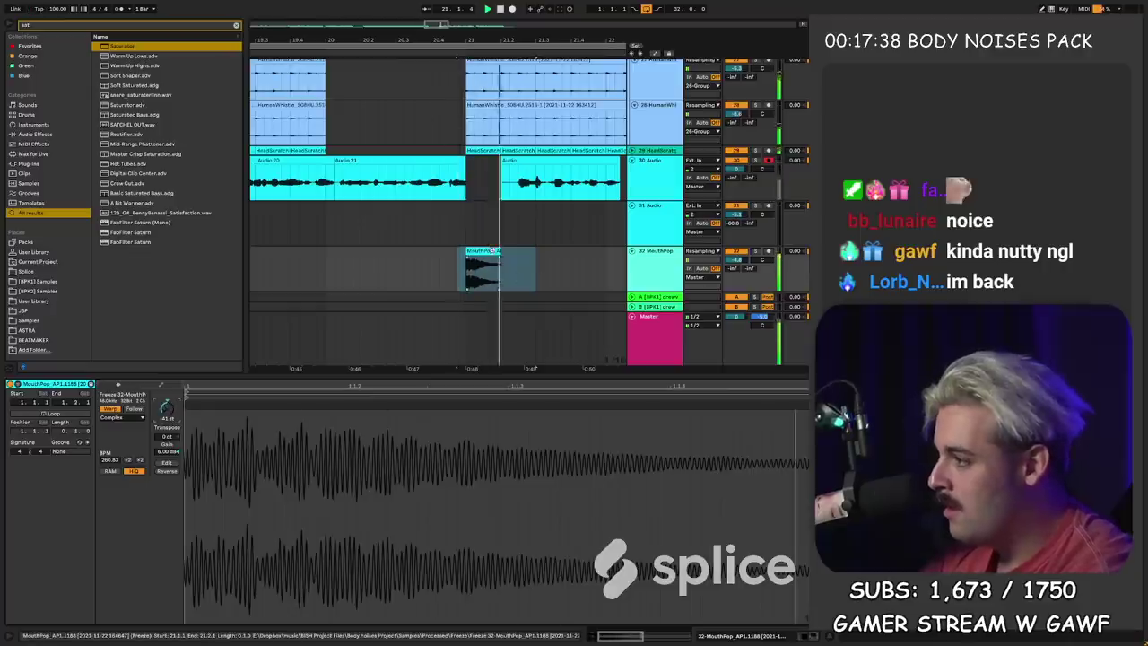
{"action": "left_click", "coordinate": [492, 251]}
{"action": "key", "text": "shift+Tab"}
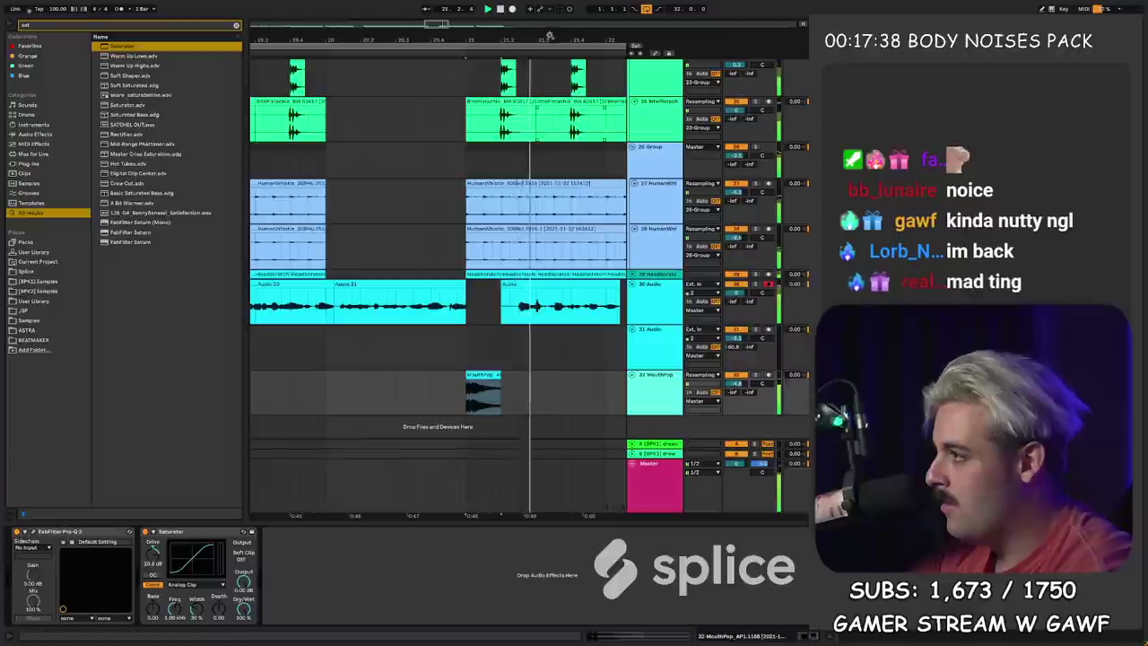
- Extend the arrangement from bar 25 with the MouthPop hit at its start and paste another hit at about bar 27
{"action": "scroll", "coordinate": [376, 394], "scroll_direction": "right", "scroll_amount": 3}
{"action": "scroll", "coordinate": [372, 397], "scroll_direction": "down", "scroll_amount": 3}
{"action": "key", "text": "Delete"}
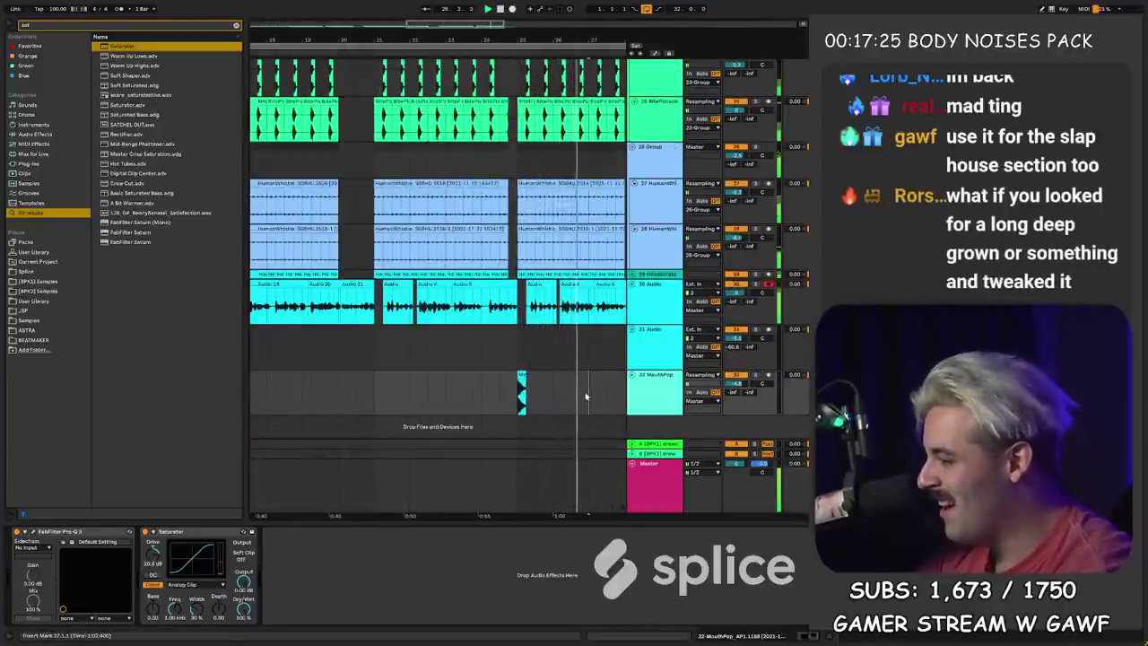
{"action": "key", "text": "space"}
{"action": "key", "text": "ctrl+v"}
{"action": "key", "text": "Left"}
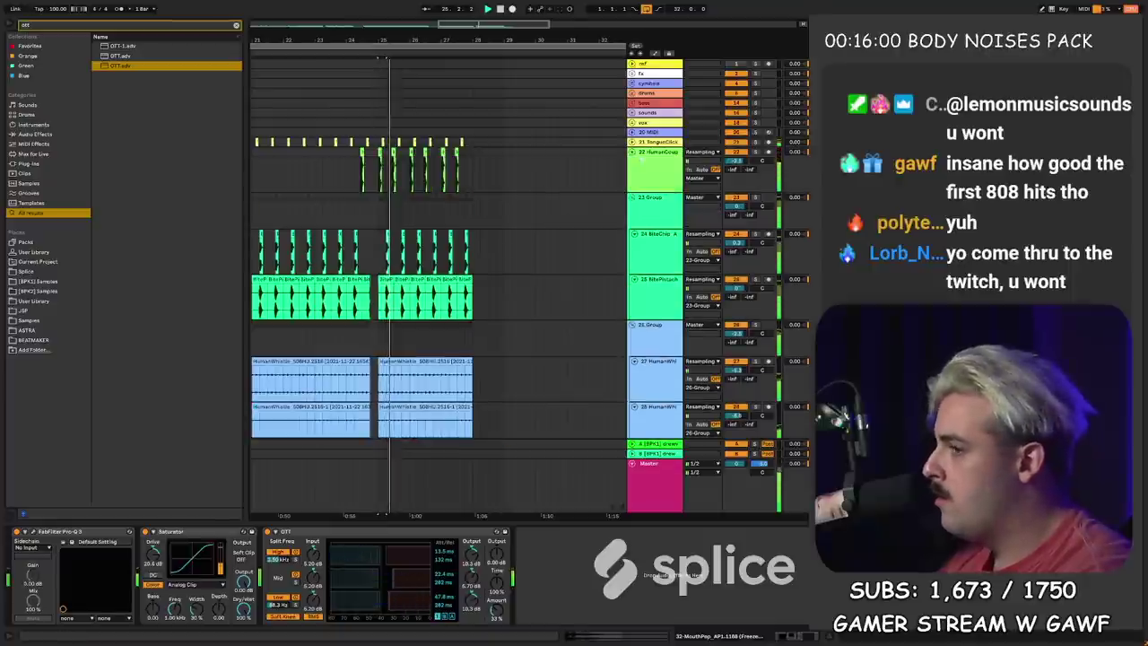
- Raise the volume of the 22 HumanCough track during playback
{"action": "left_click", "coordinate": [701, 169]}
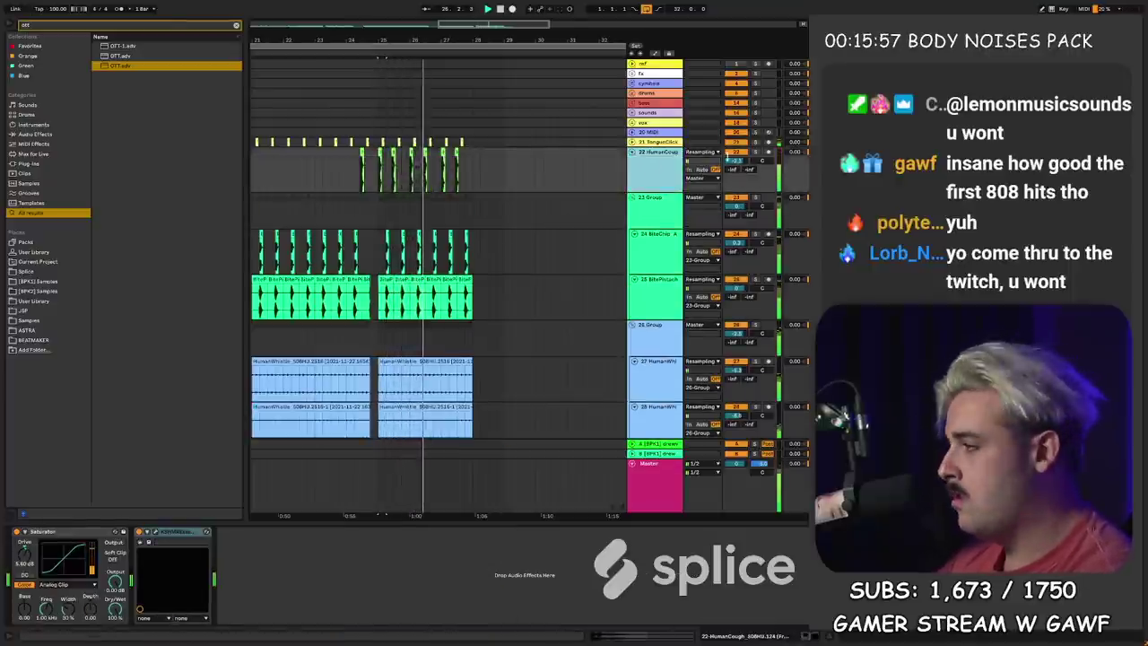
{"action": "left_click_drag", "start_coordinate": [737, 161], "coordinate": [737, 143]}
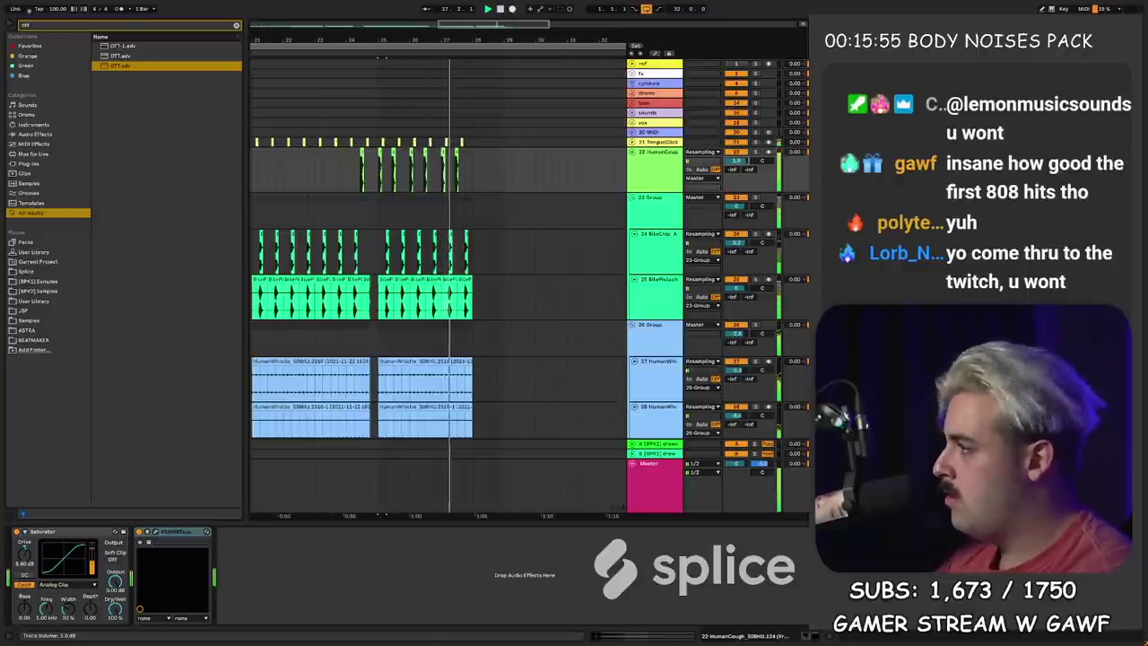
{"action": "scroll", "coordinate": [439, 286], "scroll_direction": "down", "scroll_amount": 5}
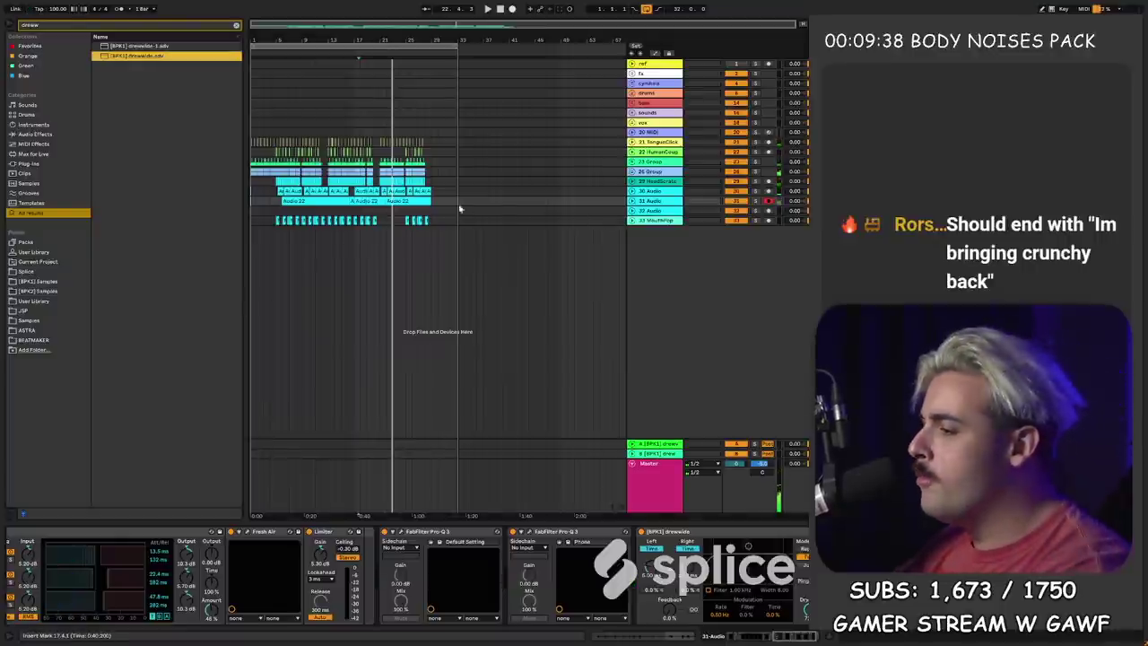
- Switch to Splice and audition the Body Noises samples one after another, from the MouthPop sample down to the end of the page
{"action": "key", "text": "alt+Tab"}
{"action": "left_click", "coordinate": [477, 279]}
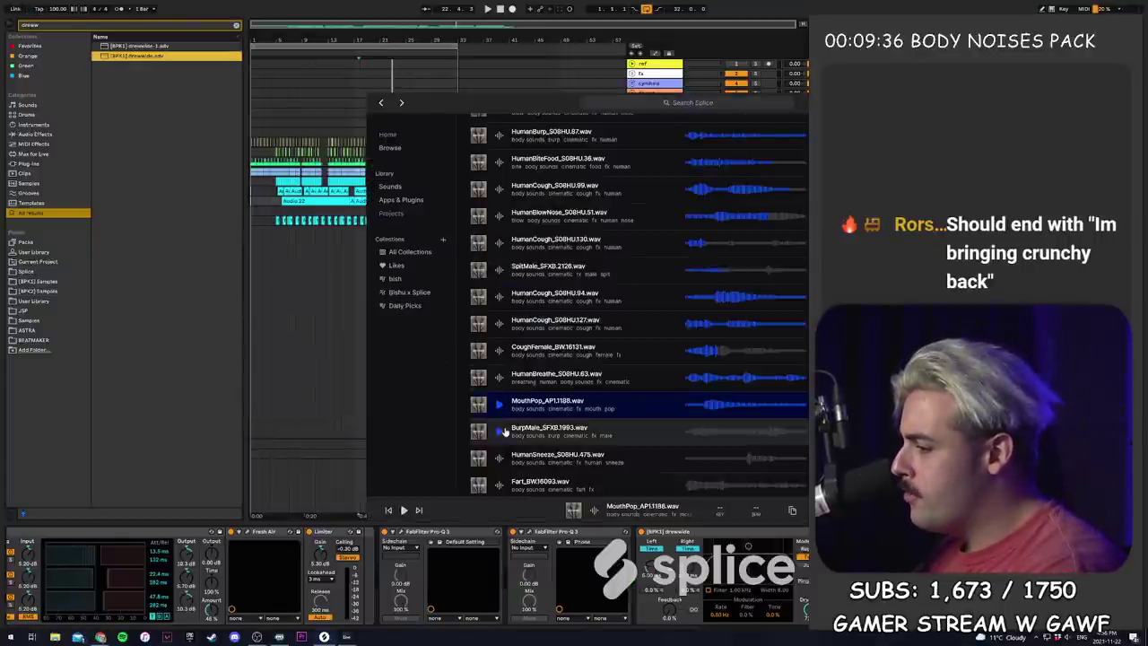
{"action": "key", "text": "Down"}
{"action": "key", "text": "Down"}
{"action": "key", "text": "Down"}
{"action": "key", "text": "Down"}
{"action": "key", "text": "Down"}
{"action": "key", "text": "Down"}
{"action": "key", "text": "Down"}
{"action": "key", "text": "Down"}
{"action": "key", "text": "Down"}
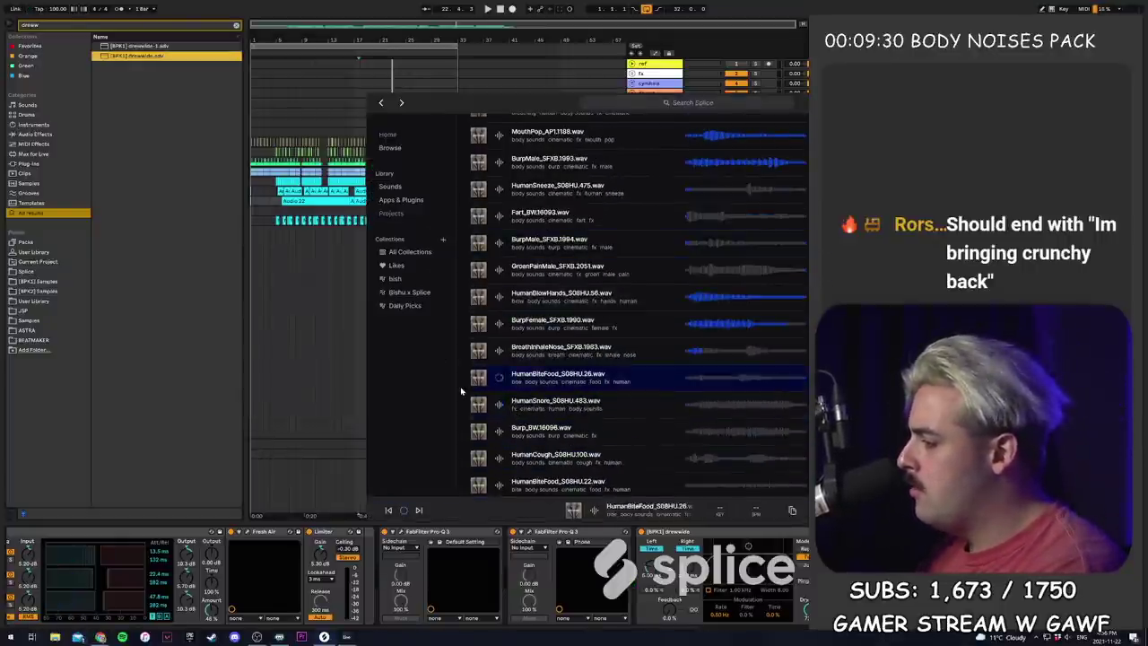
{"action": "key", "text": "Down"}
{"action": "key", "text": "Down"}
{"action": "key", "text": "Down"}
{"action": "key", "text": "Down"}
{"action": "key", "text": "Down"}
{"action": "key", "text": "Down"}
{"action": "key", "text": "Down"}
{"action": "key", "text": "Down"}
{"action": "key", "text": "Down"}
{"action": "key", "text": "Down"}
{"action": "key", "text": "Down"}
{"action": "key", "text": "Down"}
{"action": "key", "text": "Down"}
{"action": "key", "text": "Down"}
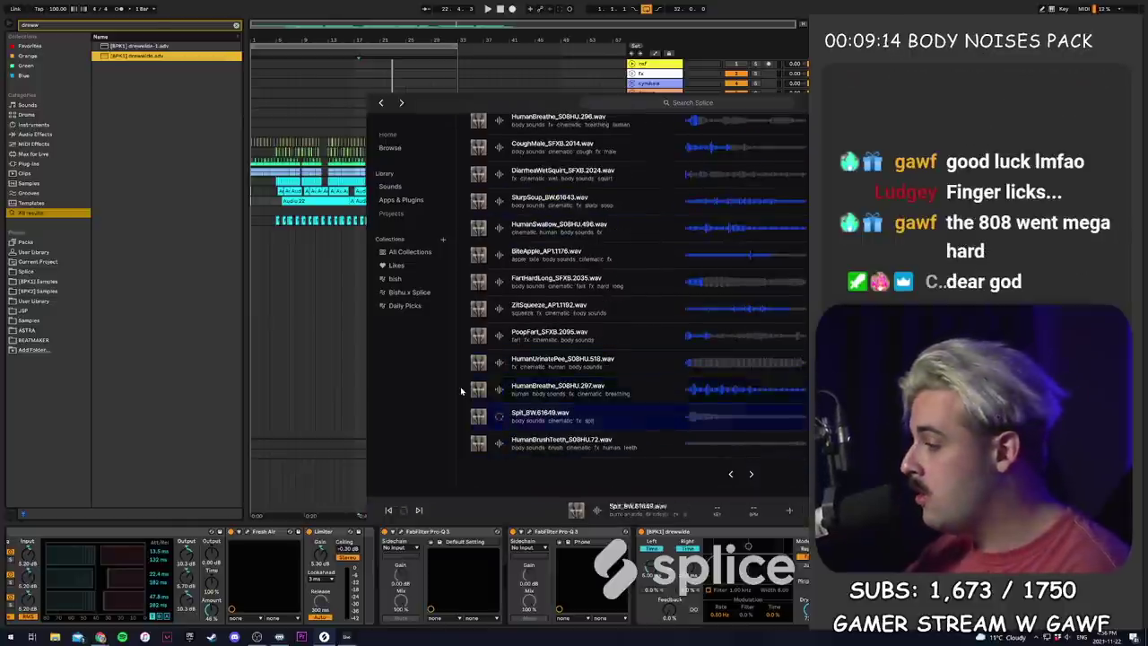
{"action": "key", "text": "Down"}
{"action": "key", "text": "Up"}
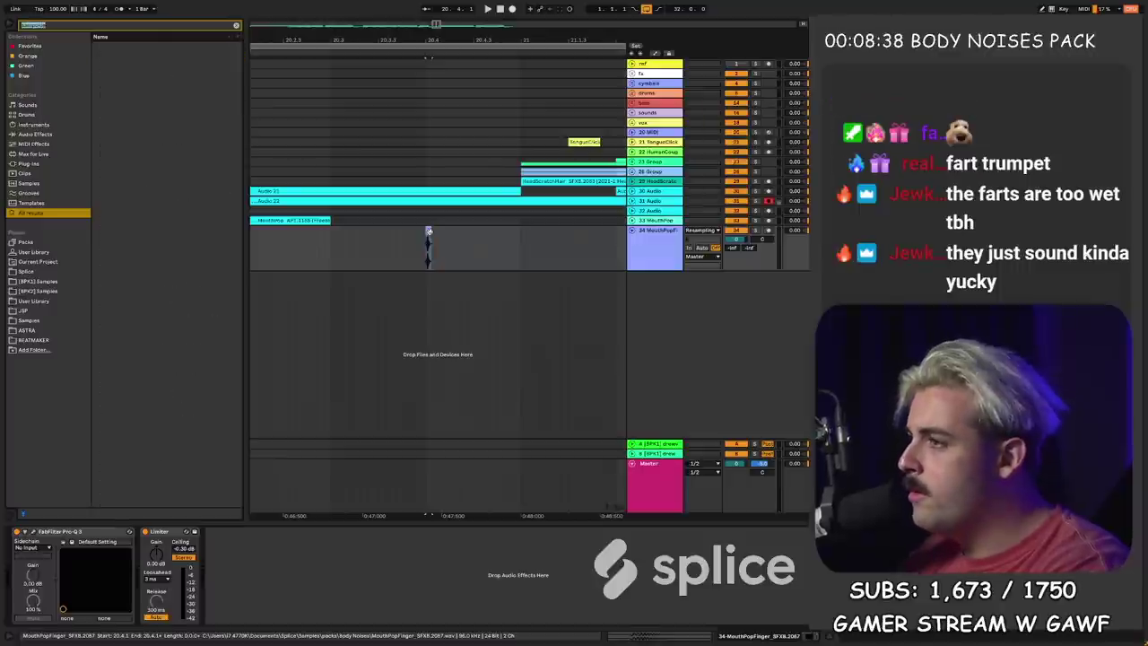
- Adjust the start of the MouthPopFinger sample in its clip and paste another MouthPopFinger hit just before bar 22
{"action": "double_click", "coordinate": [439, 242]}
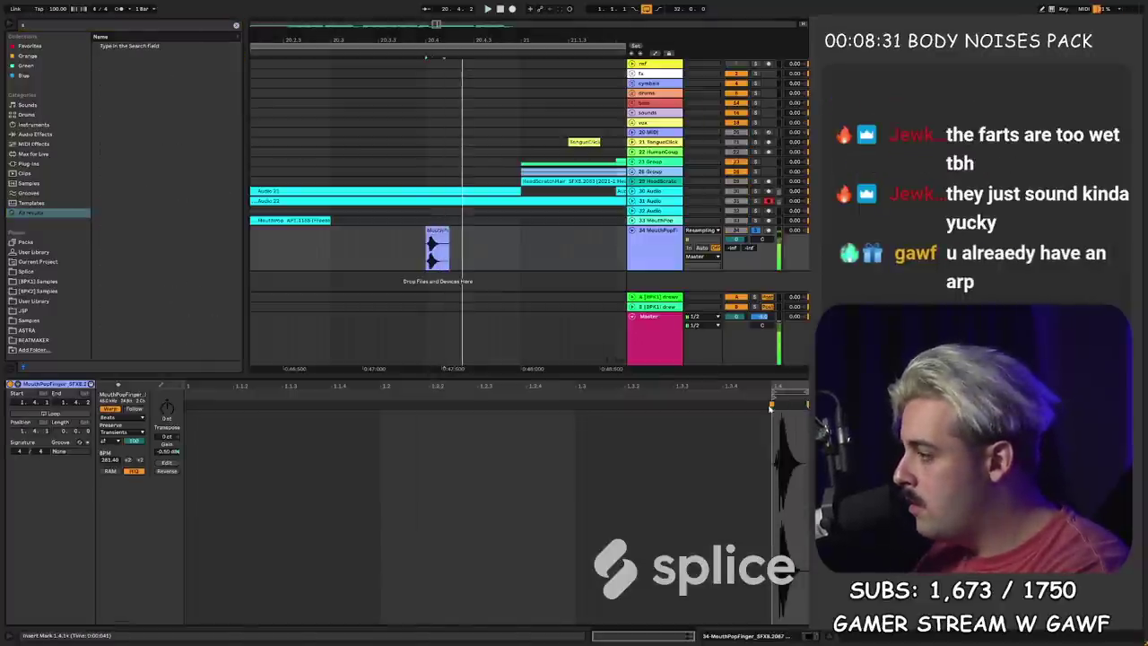
{"action": "left_click_drag", "start_coordinate": [762, 407], "coordinate": [758, 407]}
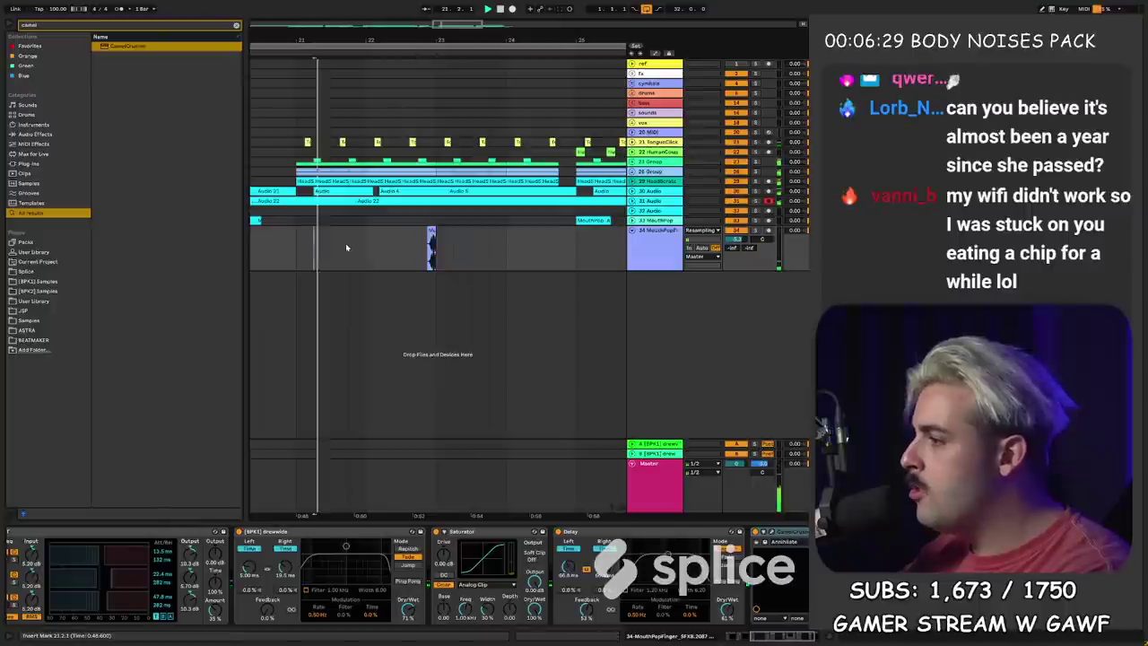
{"action": "left_click", "coordinate": [357, 248]}
{"action": "key", "text": "ctrl+v"}
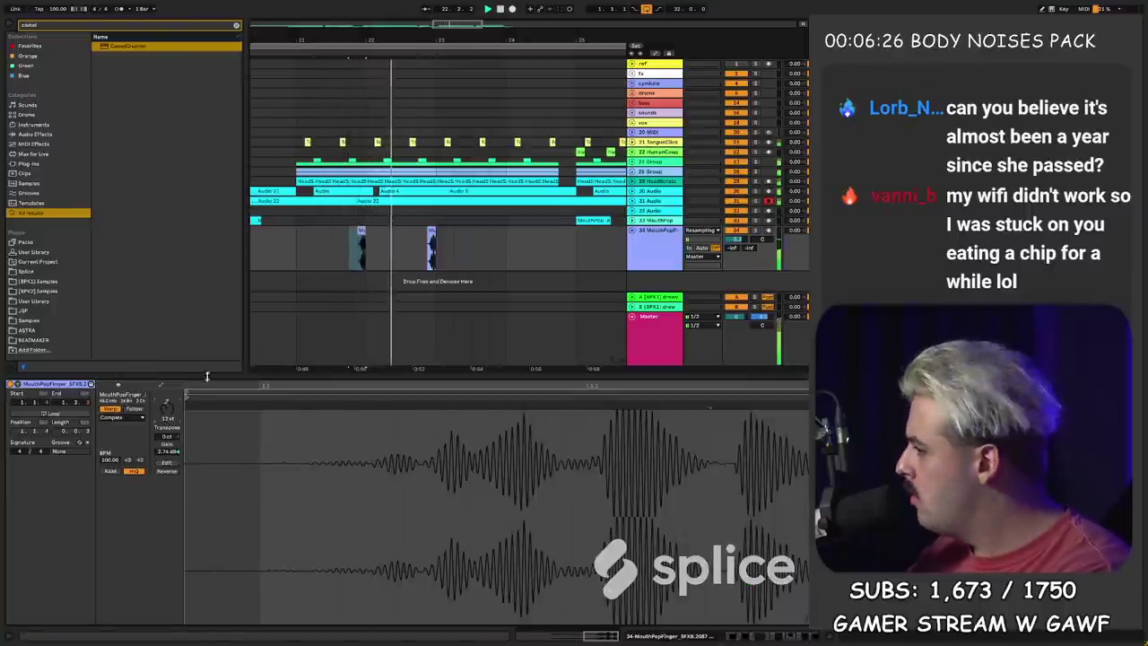
{"action": "key", "text": "shift+Tab"}
{"action": "scroll", "coordinate": [206, 574], "scroll_direction": "left", "scroll_amount": 5}
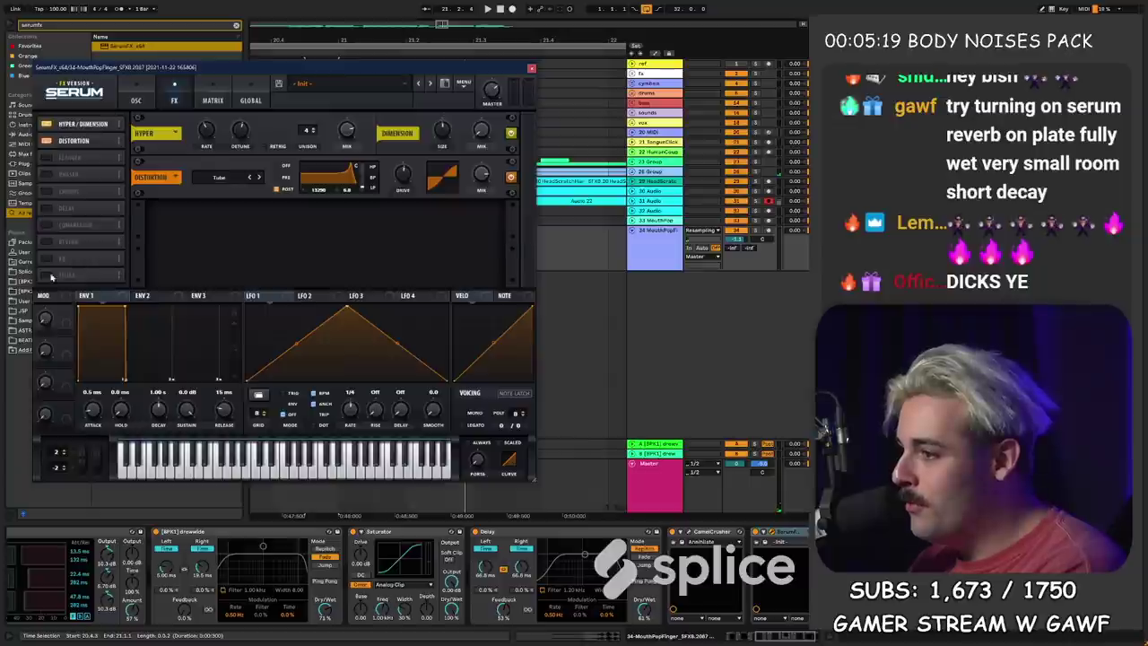
- Enable another effect in SerumFX on the MouthPopFinger track and shape its filter frequency automation over the hit around bar 21
{"action": "left_click", "coordinate": [100, 181]}
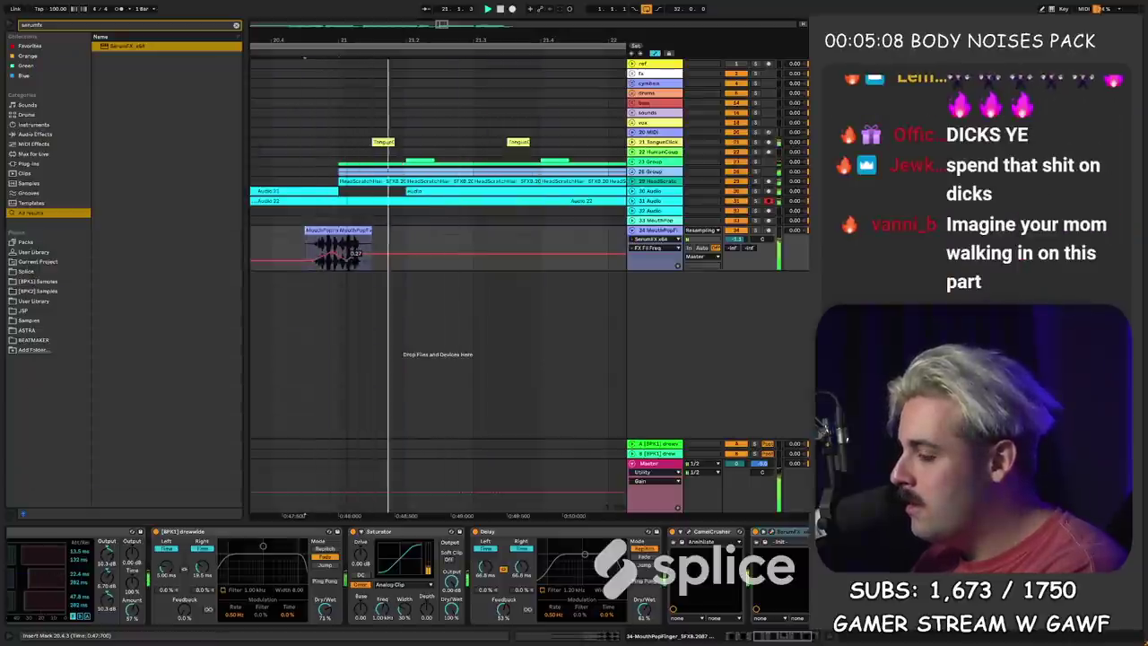
{"action": "left_click", "coordinate": [326, 257]}
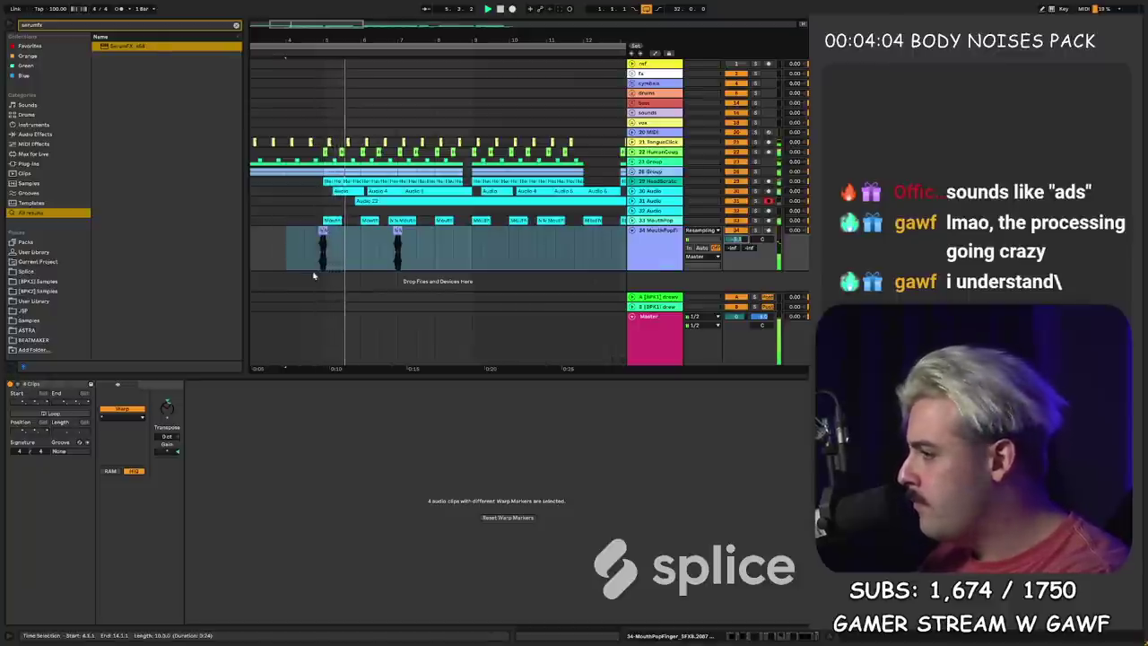
- Delete the leading pieces of the MouthPopFinger hits near bars 5 and 7 and check the remaining clip at bar 7
{"action": "left_click", "coordinate": [320, 231]}
{"action": "key", "text": "Delete"}
{"action": "left_click", "coordinate": [395, 230]}
{"action": "key", "text": "Delete"}
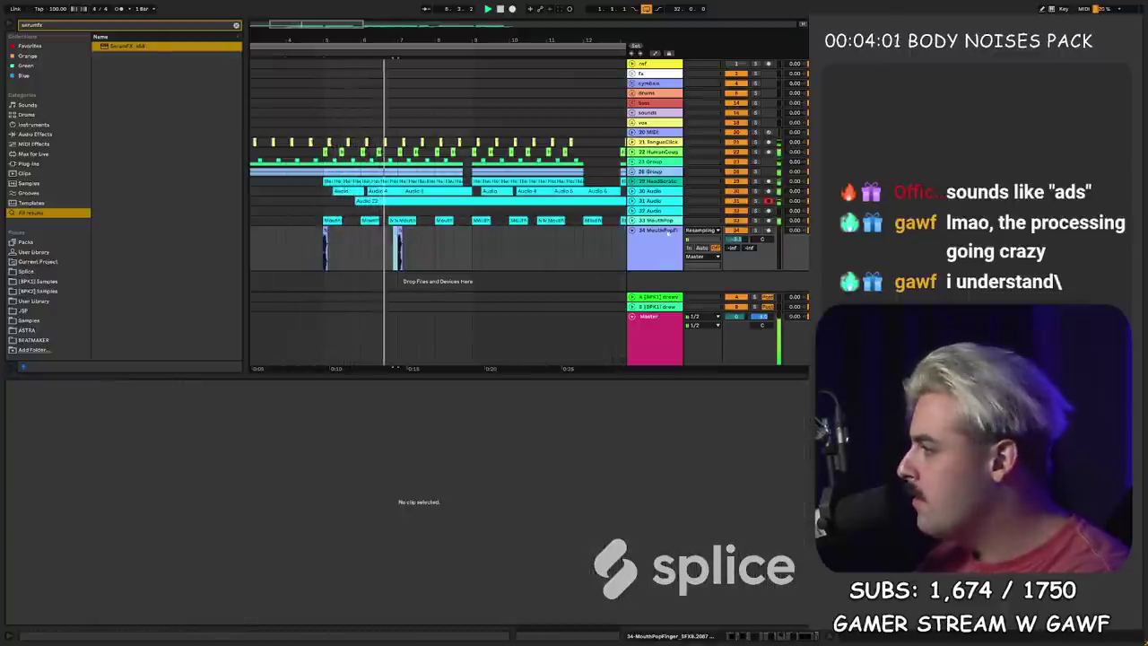
{"action": "left_click", "coordinate": [399, 239]}
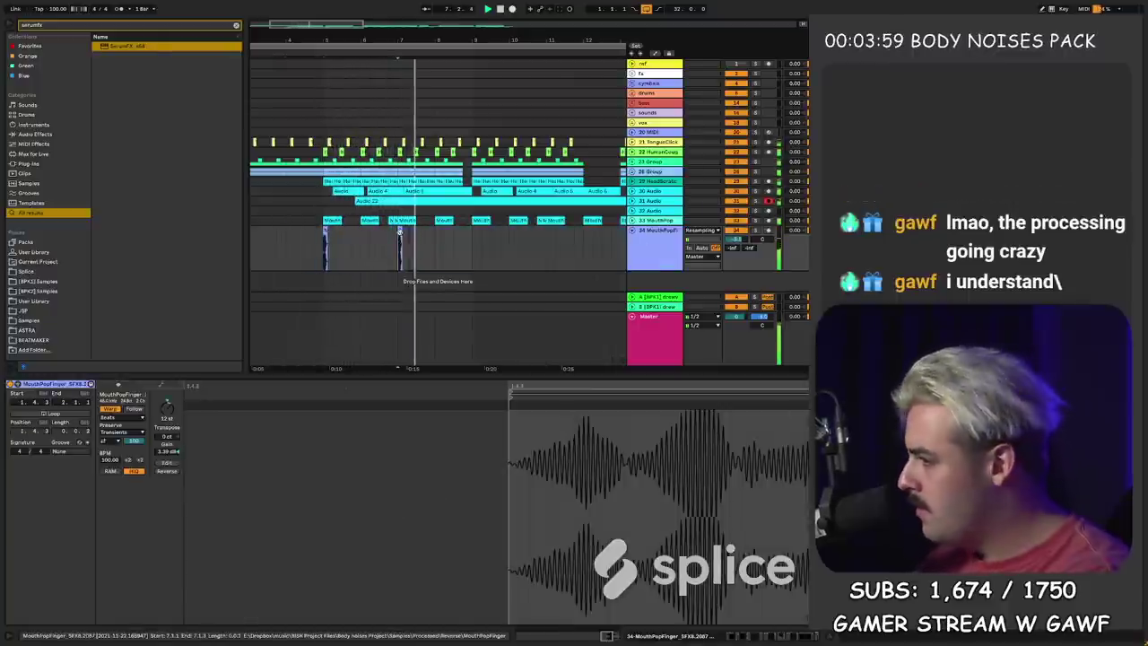
{"action": "left_click", "coordinate": [474, 248]}
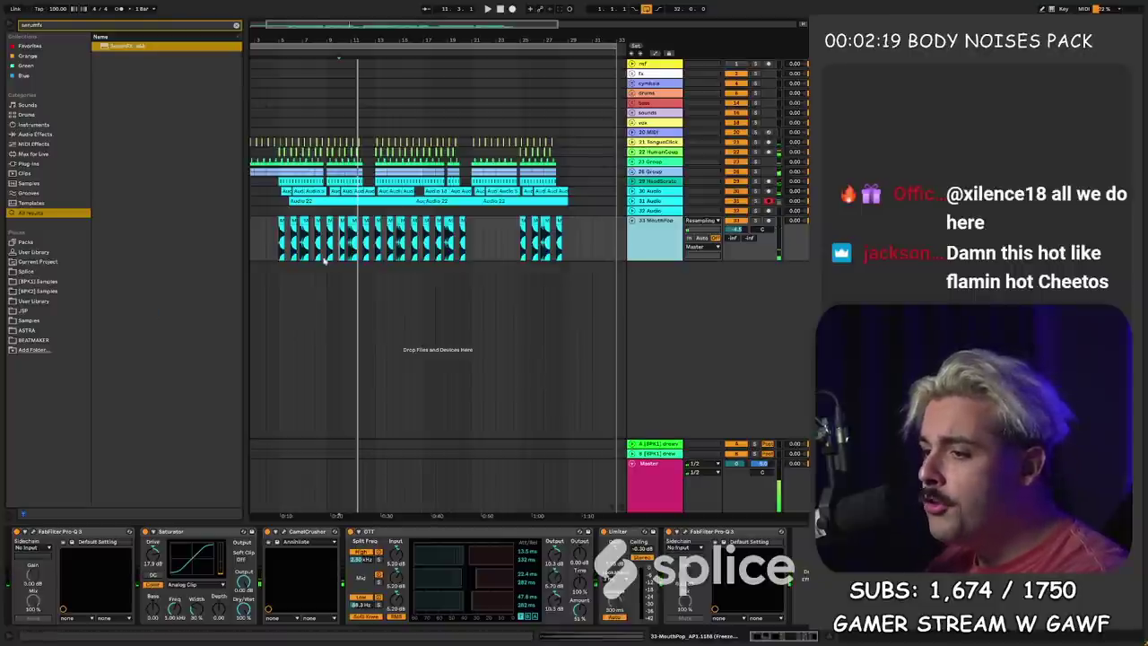
- Fill the HumanCough track with back-to-back hits from bar 25 to bar 28 and play the section
{"action": "double_click", "coordinate": [501, 9]}
{"action": "left_click_drag", "start_coordinate": [388, 42], "coordinate": [386, 42]}
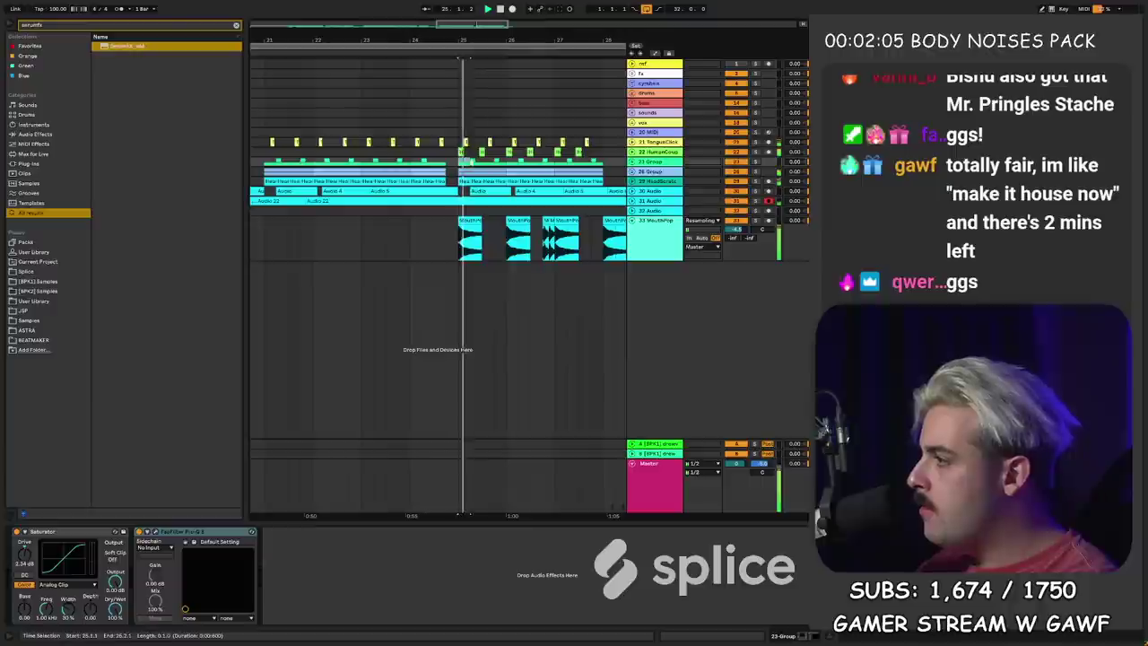
{"action": "left_click", "coordinate": [462, 151]}
{"action": "left_click", "coordinate": [466, 141]}
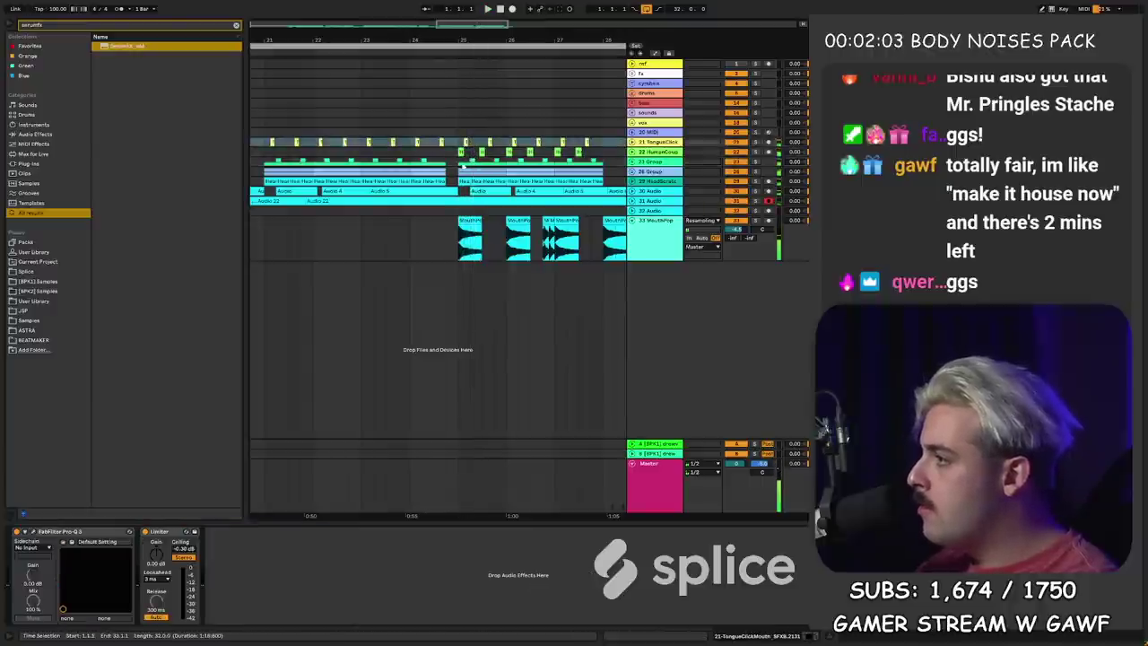
{"action": "left_click", "coordinate": [467, 152]}
{"action": "left_click_drag", "start_coordinate": [470, 153], "coordinate": [478, 152]}
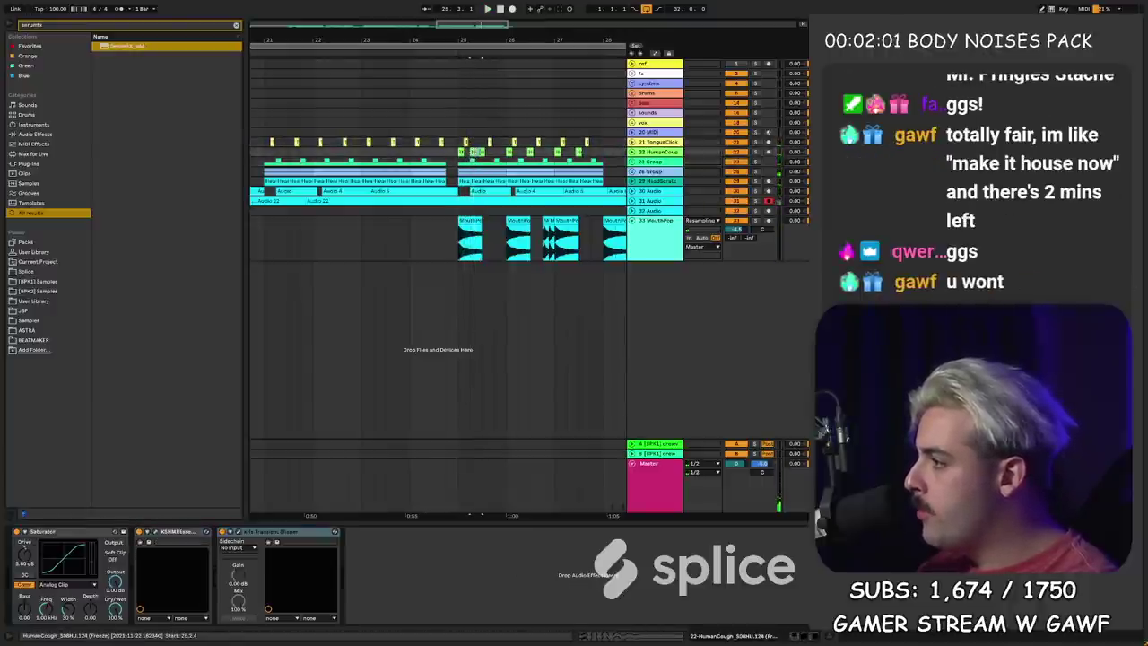
{"action": "key", "text": "space"}
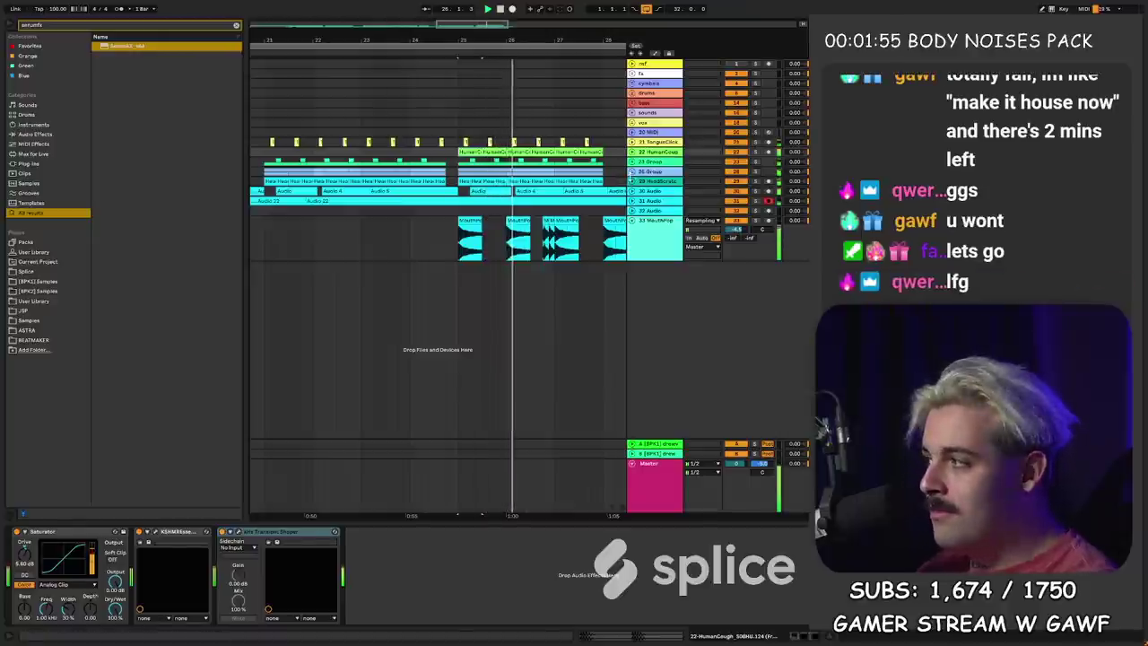
- Expand the HumanWhistle group and duplicate the TongueClick hits so they run twice as densely from bar 25 to bar 28
{"action": "left_click", "coordinate": [631, 174]}
{"action": "left_click", "coordinate": [631, 171]}
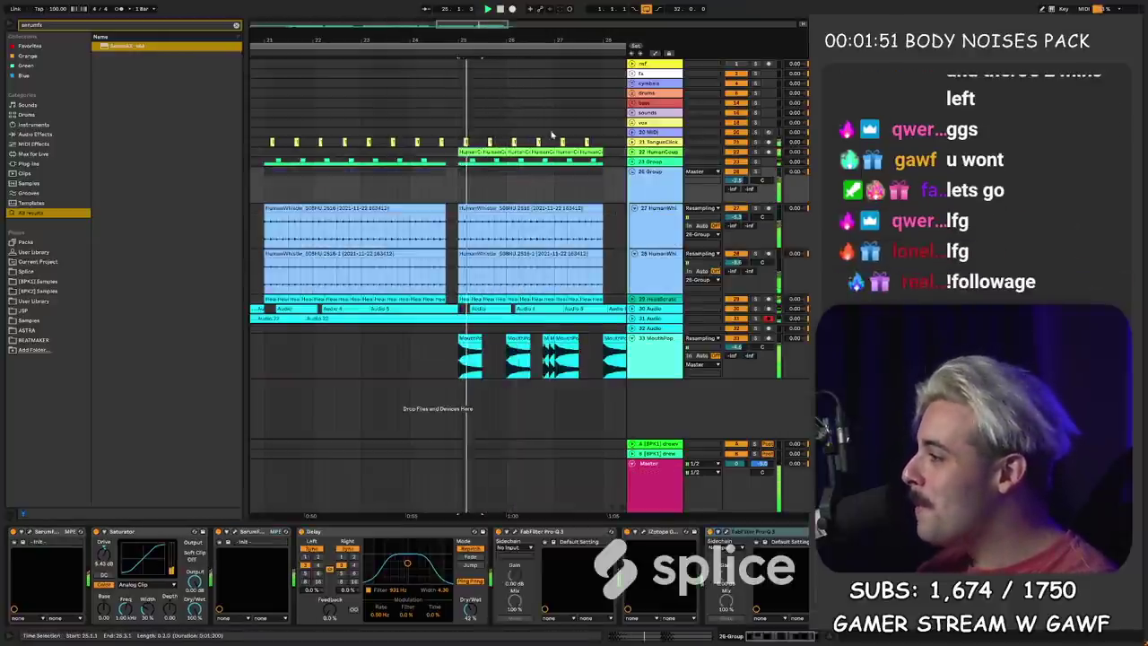
{"action": "left_click", "coordinate": [458, 144]}
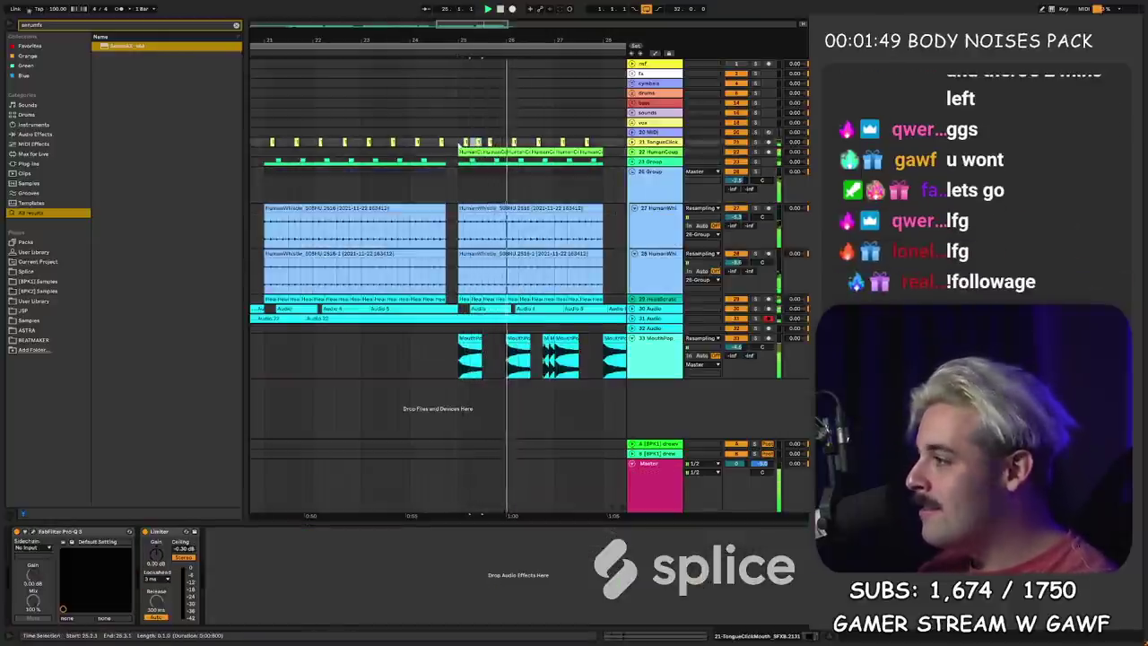
{"action": "key", "text": "ctrl+d"}
{"action": "key", "text": "ctrl+d"}
{"action": "key", "text": "ctrl+d"}
{"action": "key", "text": "ctrl+d"}
{"action": "key", "text": "ctrl+d"}
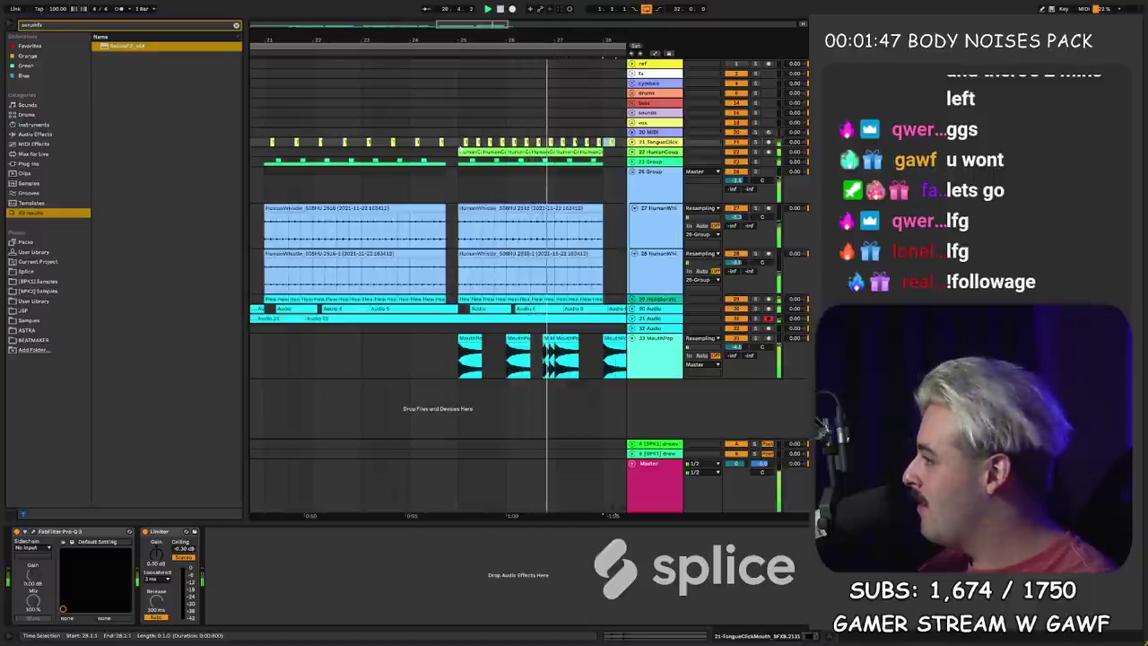
{"action": "left_click_drag", "start_coordinate": [561, 37], "coordinate": [448, 29]}
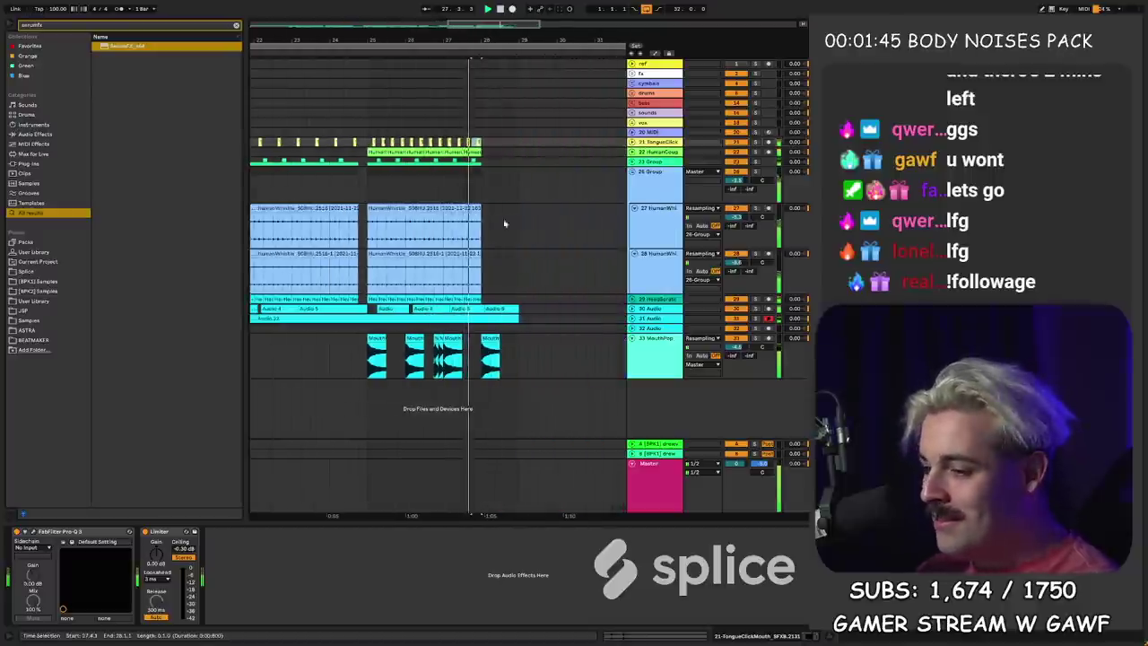
- Duplicate the one-beat MouthPop hit back to back from bar 25 to just past bar 28
{"action": "left_click", "coordinate": [378, 340]}
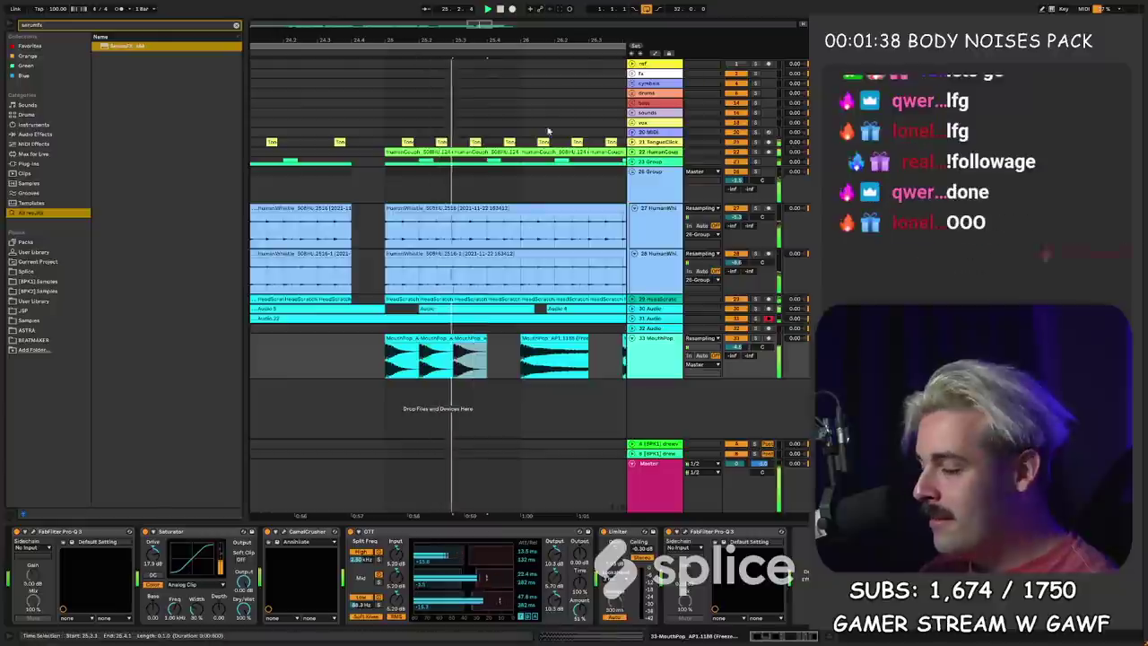
{"action": "key", "text": "ctrl+d"}
{"action": "key", "text": "ctrl+d"}
{"action": "key", "text": "ctrl+d"}
{"action": "key", "text": "ctrl+d"}
{"action": "key", "text": "ctrl+d"}
{"action": "key", "text": "ctrl+d"}
{"action": "key", "text": "ctrl+d"}
{"action": "key", "text": "ctrl+d"}
{"action": "key", "text": "ctrl+d"}
{"action": "left_click_drag", "start_coordinate": [576, 42], "coordinate": [419, 29]}
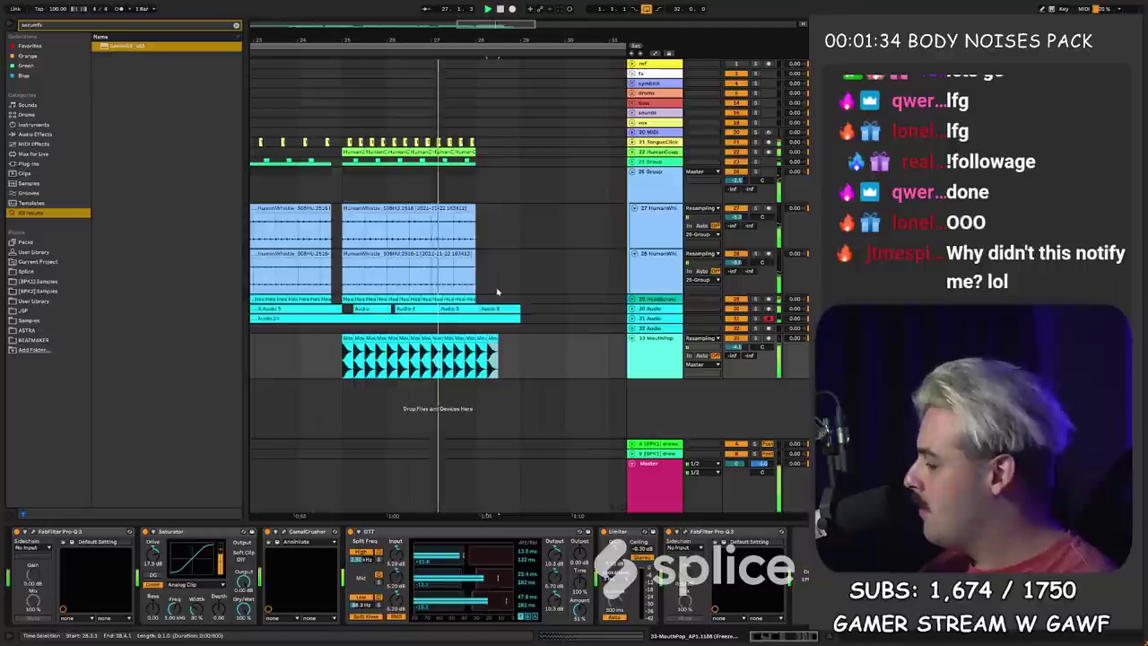
- Undo the last several MouthPop duplications
{"action": "key", "text": "ctrl+z"}
{"action": "key", "text": "ctrl+z"}
{"action": "key", "text": "ctrl+z"}
{"action": "key", "text": "ctrl+z"}
{"action": "key", "text": "ctrl+z"}
{"action": "key", "text": "ctrl+z"}
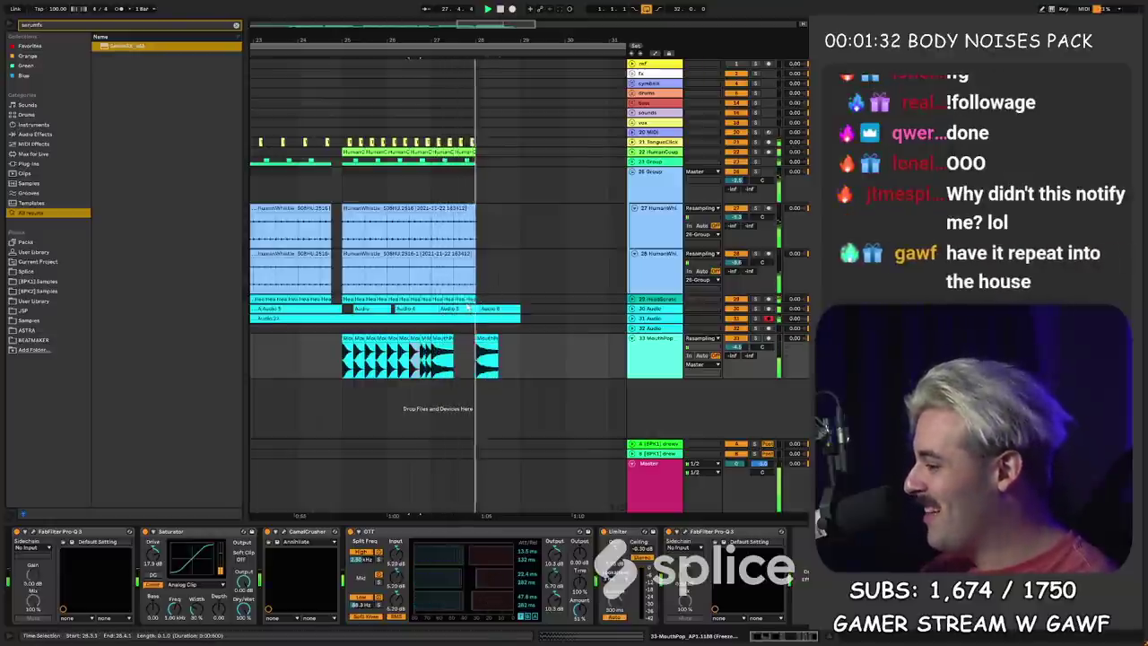
- Fill the remaining MouthPop gap up to bar 28 and delete the hit after it
{"action": "left_click_drag", "start_coordinate": [344, 355], "coordinate": [535, 306]}
{"action": "key", "text": "space"}
{"action": "key", "text": "space"}
{"action": "key", "text": "Delete"}
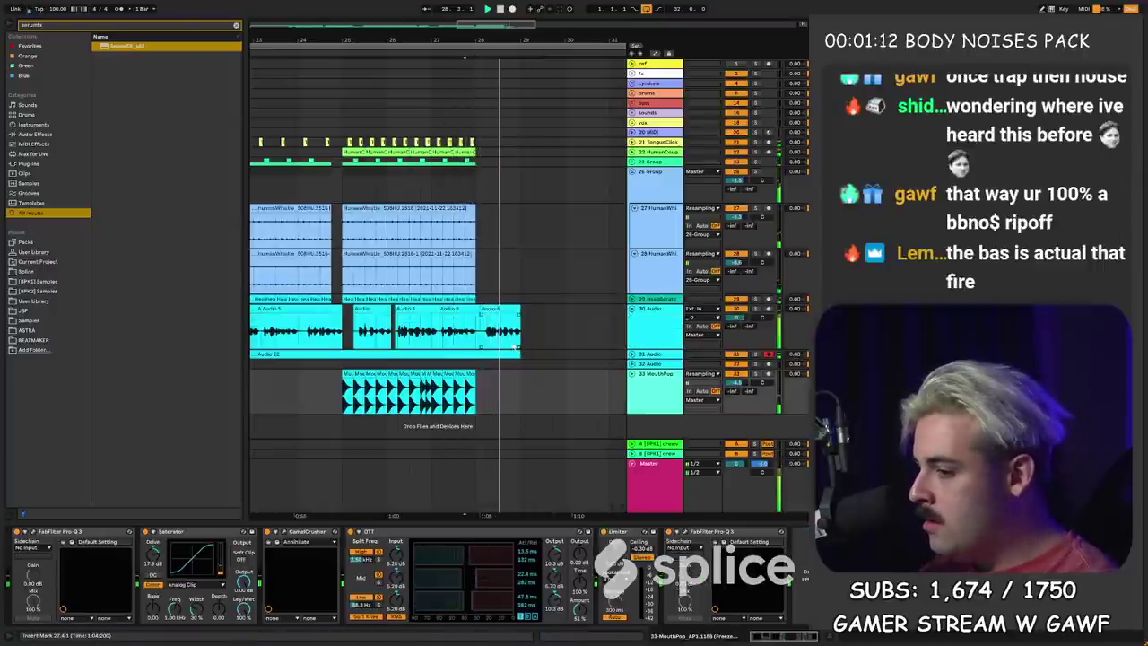
- Stop playback and extend the last vocal clip on the 30 Audio track slightly past bar 29
{"action": "left_click_drag", "start_coordinate": [435, 35], "coordinate": [440, 39]}
{"action": "key", "text": "space"}
{"action": "left_click", "coordinate": [527, 312]}
{"action": "left_click_drag", "start_coordinate": [528, 311], "coordinate": [536, 309]}
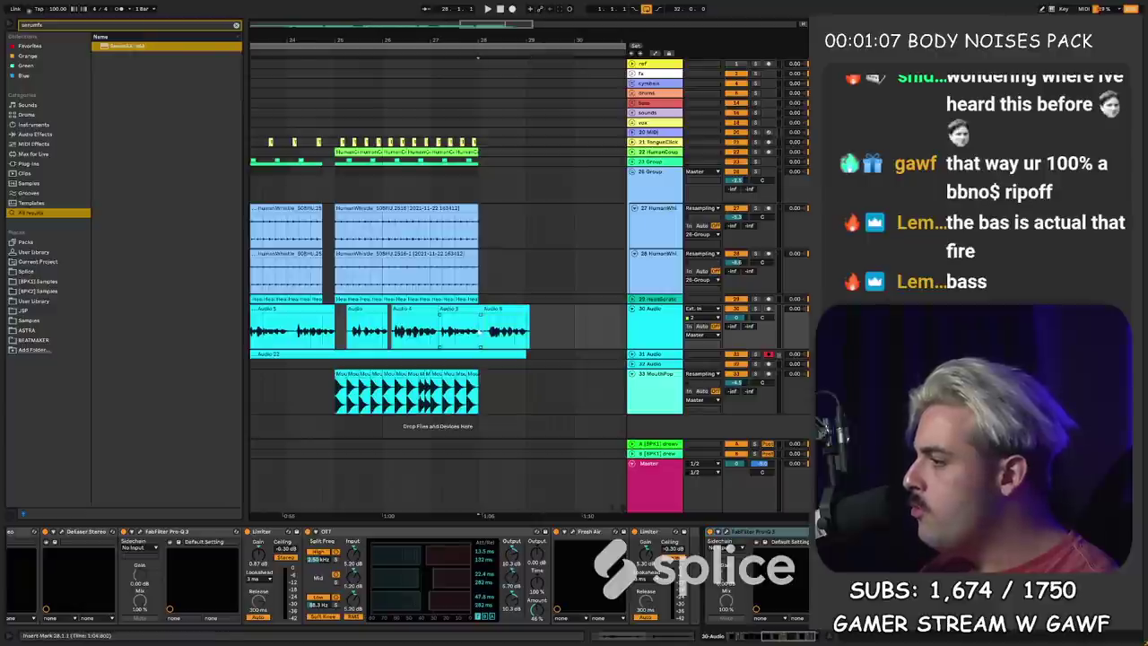
- Collapse the HumanWhistle group and the enlarged vocal and MouthPop tracks in the arrangement
{"action": "key", "text": "minus"}
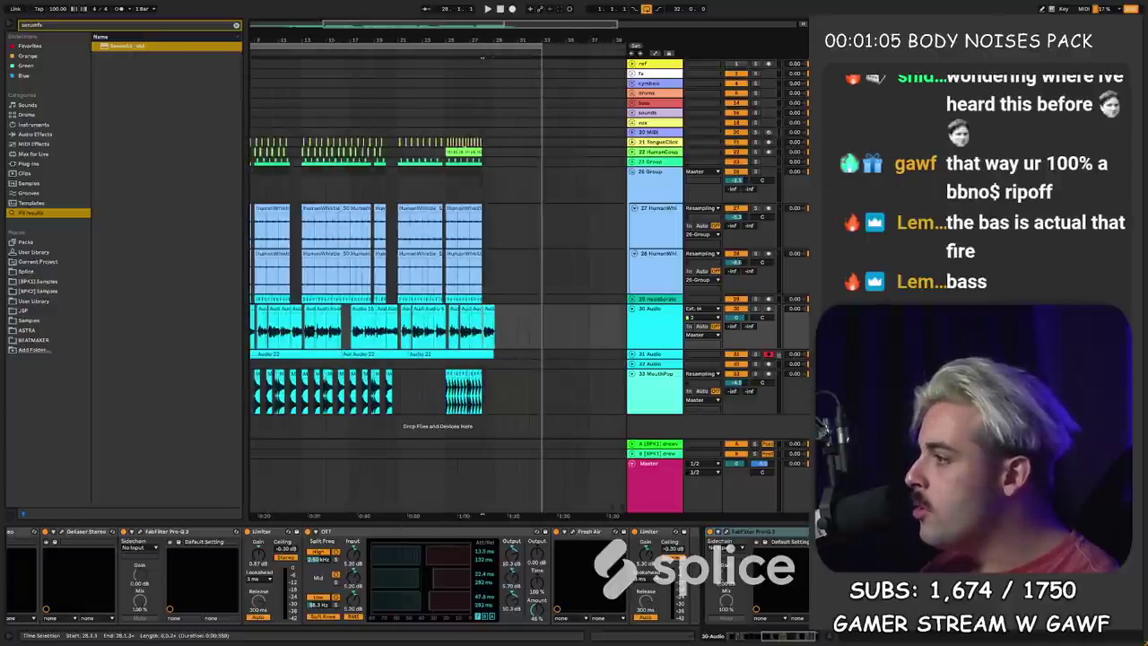
{"action": "left_click", "coordinate": [433, 192]}
{"action": "key", "text": "minus"}
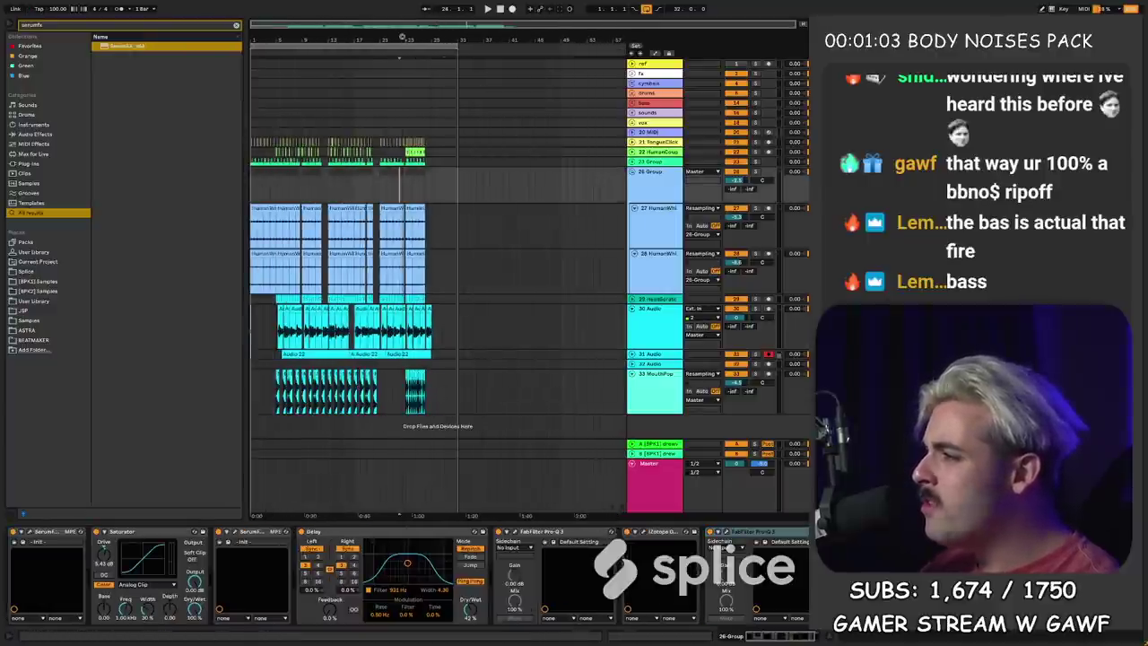
{"action": "left_click", "coordinate": [632, 172]}
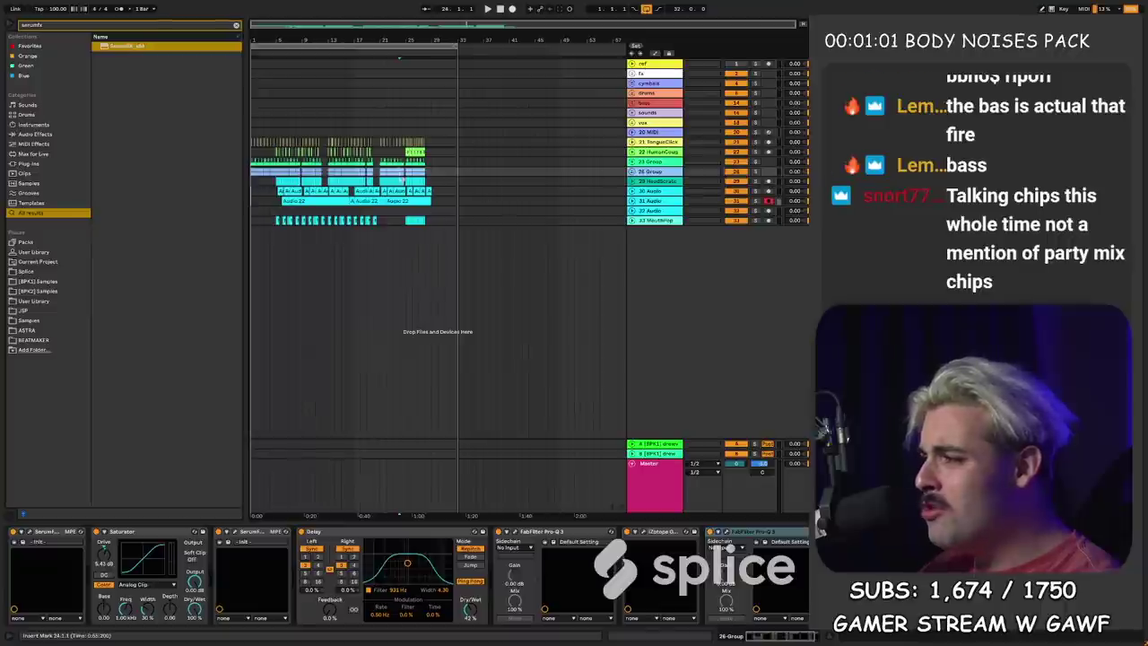
{"action": "left_click", "coordinate": [405, 183]}
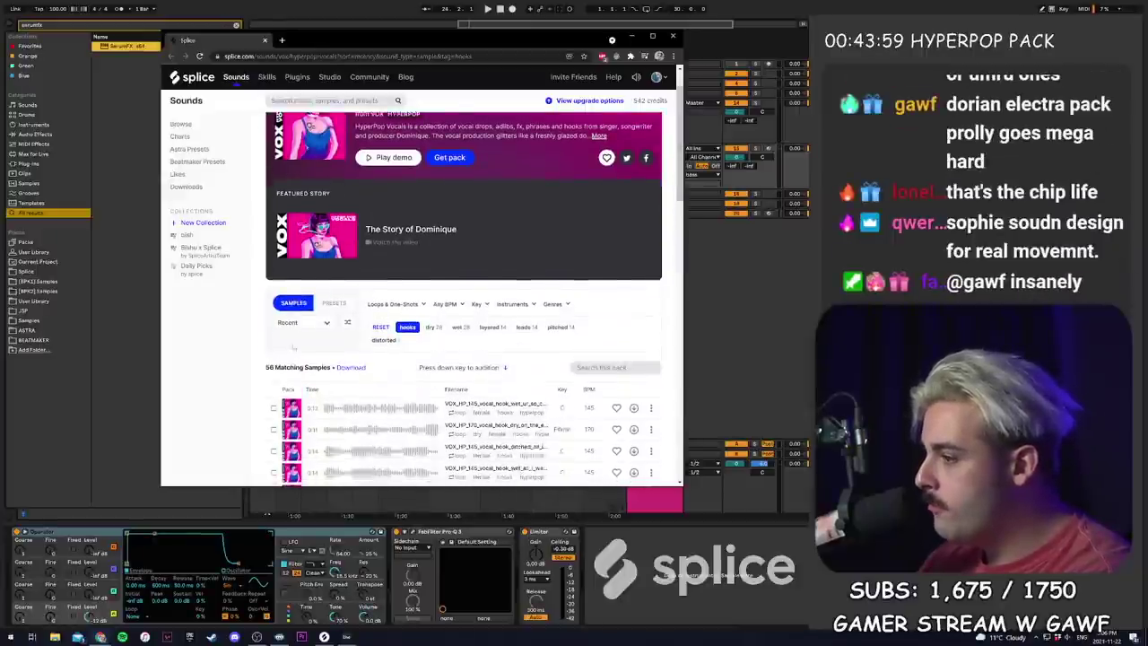
- Browse the samples of the HyperPop Vocals pack on the Splice website
{"action": "scroll", "coordinate": [324, 321], "scroll_direction": "down", "scroll_amount": 2}
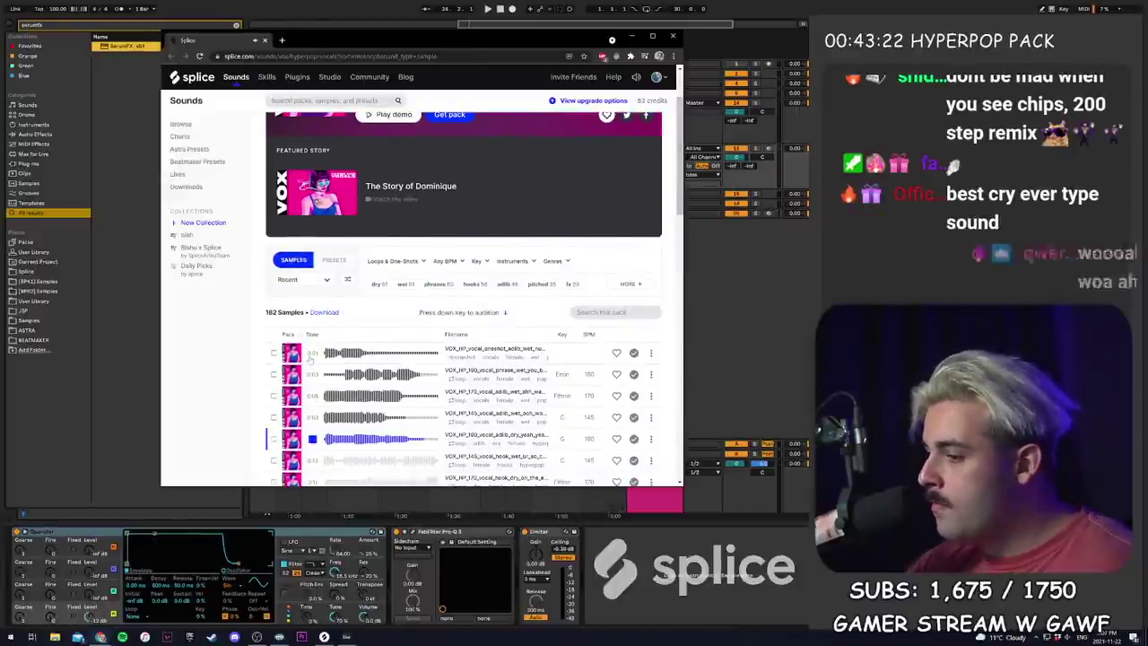
{"action": "scroll", "coordinate": [309, 359], "scroll_direction": "down", "scroll_amount": 3}
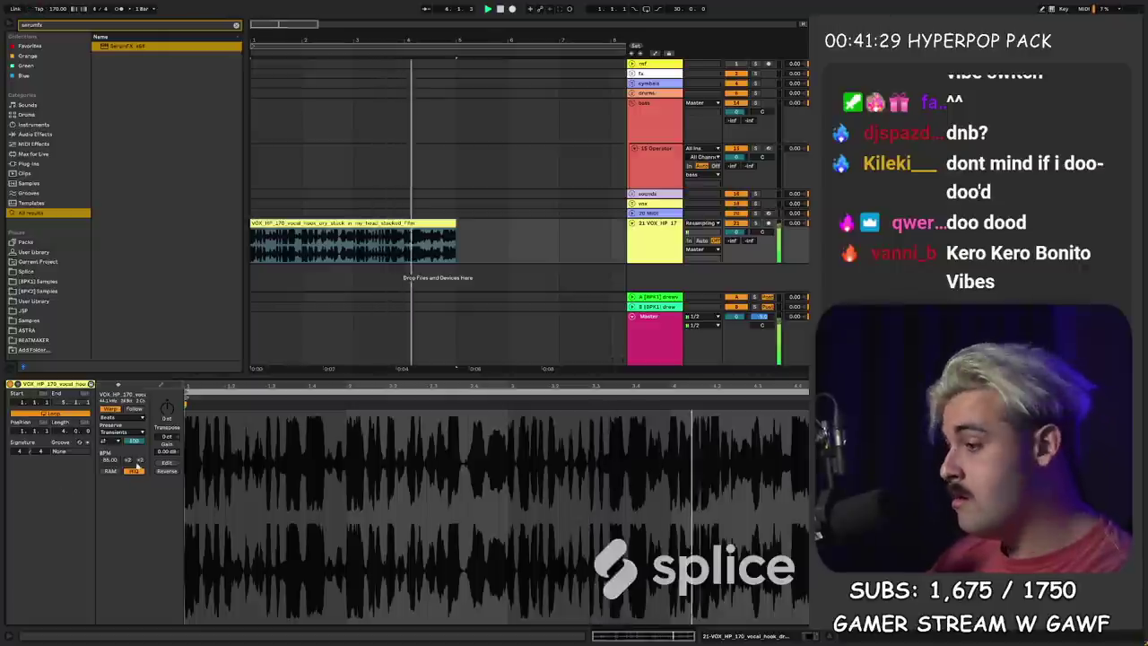
- Double the VOX_HP_170 vocal hook clip's BPM and change its warp mode
{"action": "left_click", "coordinate": [140, 460]}
{"action": "left_click", "coordinate": [121, 417]}
{"action": "left_click", "coordinate": [120, 455]}
{"action": "key", "text": "shift+Tab"}
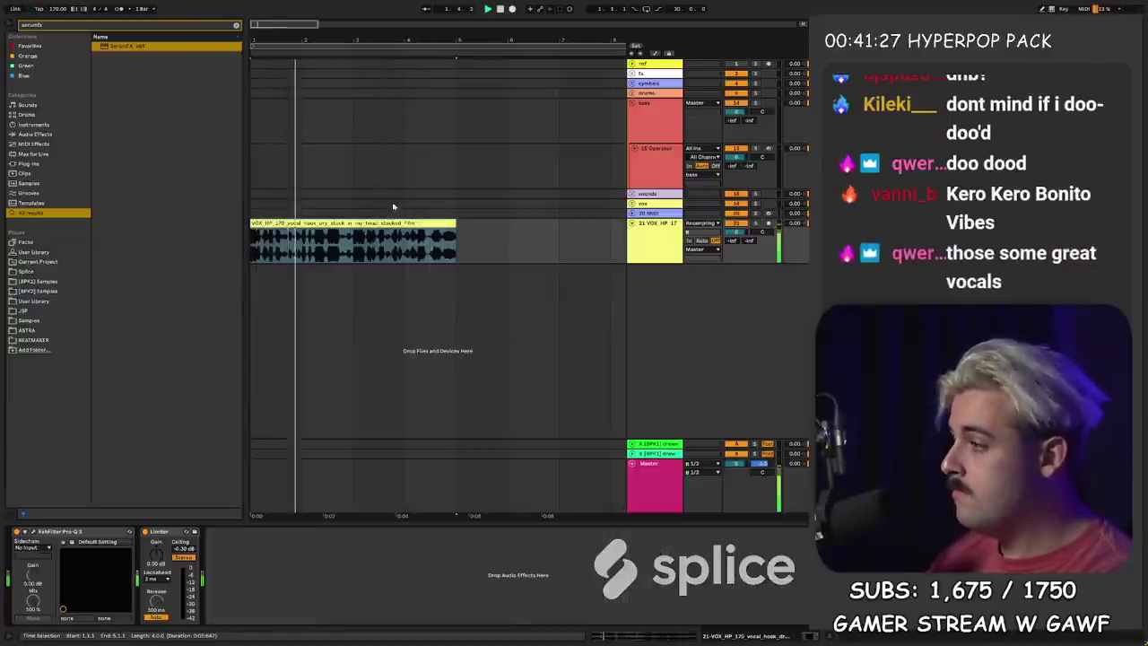
- Lengthen the looped VOX_HP_170 vocal hook clip beyond bar 8 in the arrangement
{"action": "left_click", "coordinate": [438, 242]}
{"action": "left_click_drag", "start_coordinate": [454, 225], "coordinate": [631, 227]}
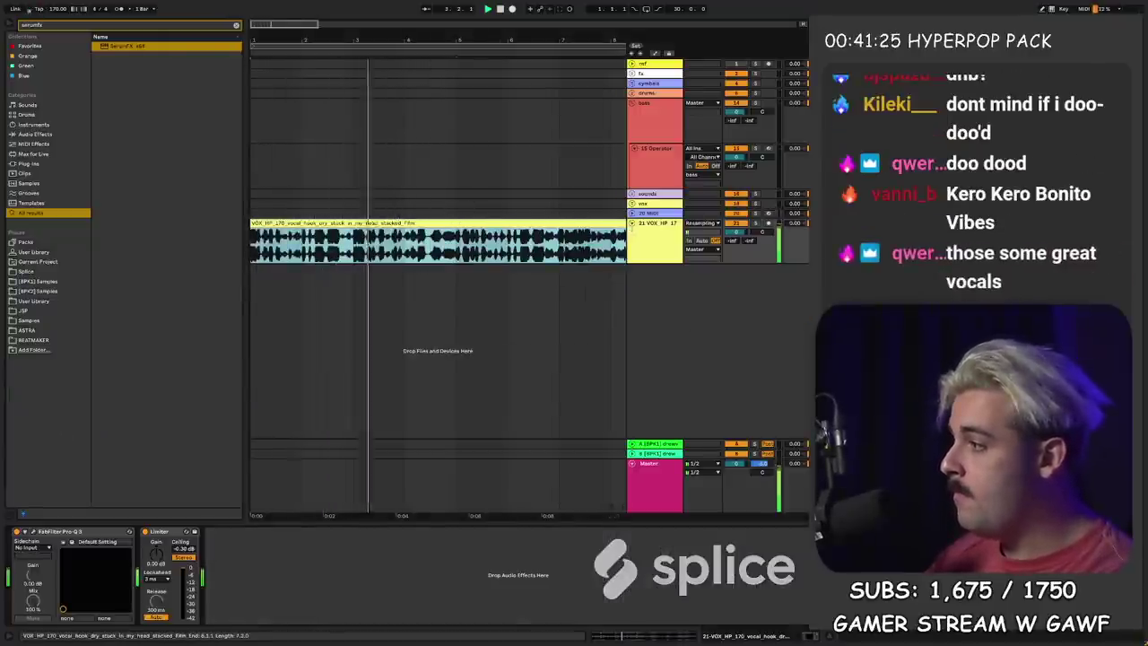
{"action": "left_click_drag", "start_coordinate": [468, 38], "coordinate": [279, 39]}
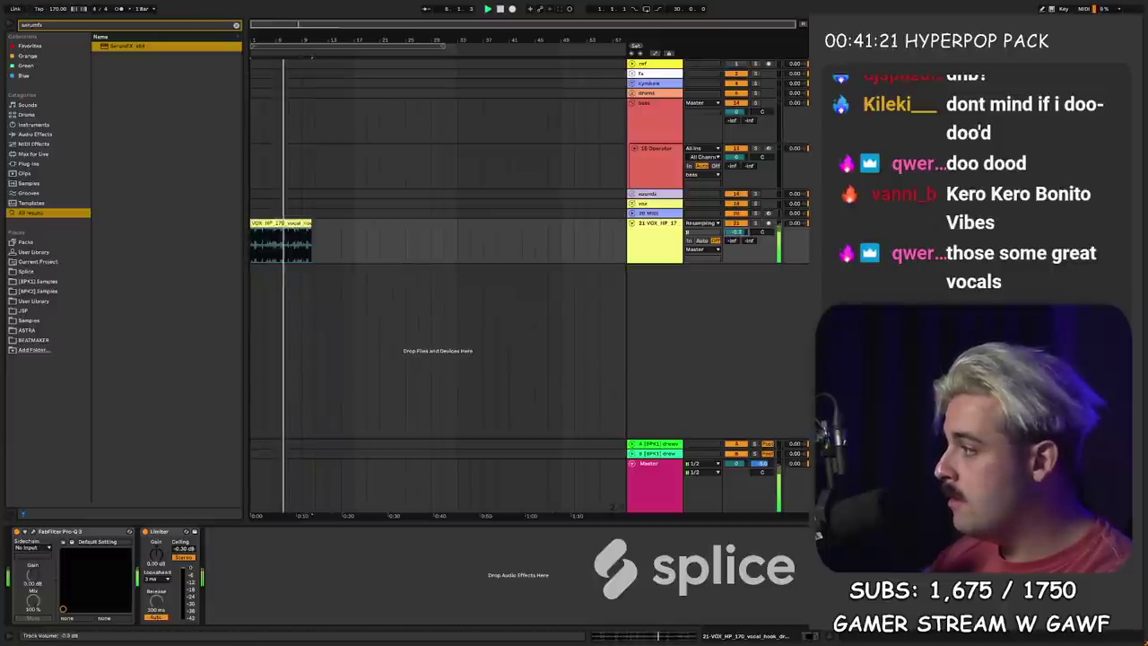
- Duplicate the eight-bar VOX_HP_170 stuck_in_my_head vocal hook clip directly after itself
{"action": "left_click_drag", "start_coordinate": [303, 242], "coordinate": [223, 239]}
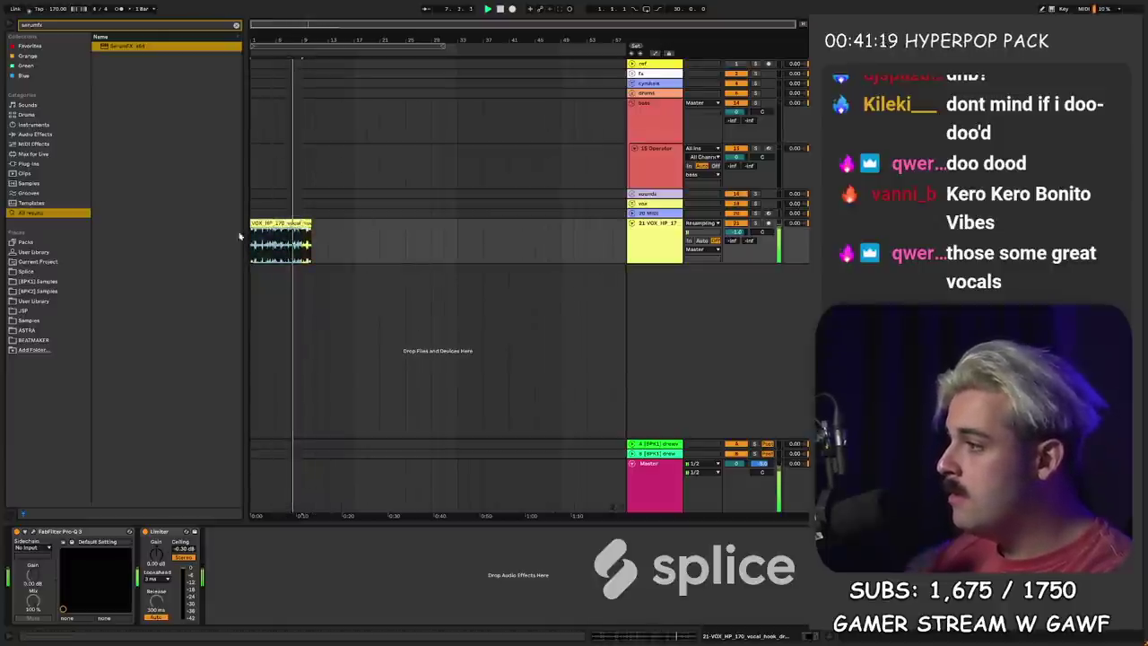
{"action": "key", "text": "ctrl+d"}
{"action": "left_click", "coordinate": [284, 223], "text": "shift"}
{"action": "key", "text": "space"}
- Switch to Splice, filter the library samples to the key of G♭ minor and audition the VOX_HP_170 dry on_the_edge_stacked vocal hook
{"action": "key", "text": "alt+Tab"}
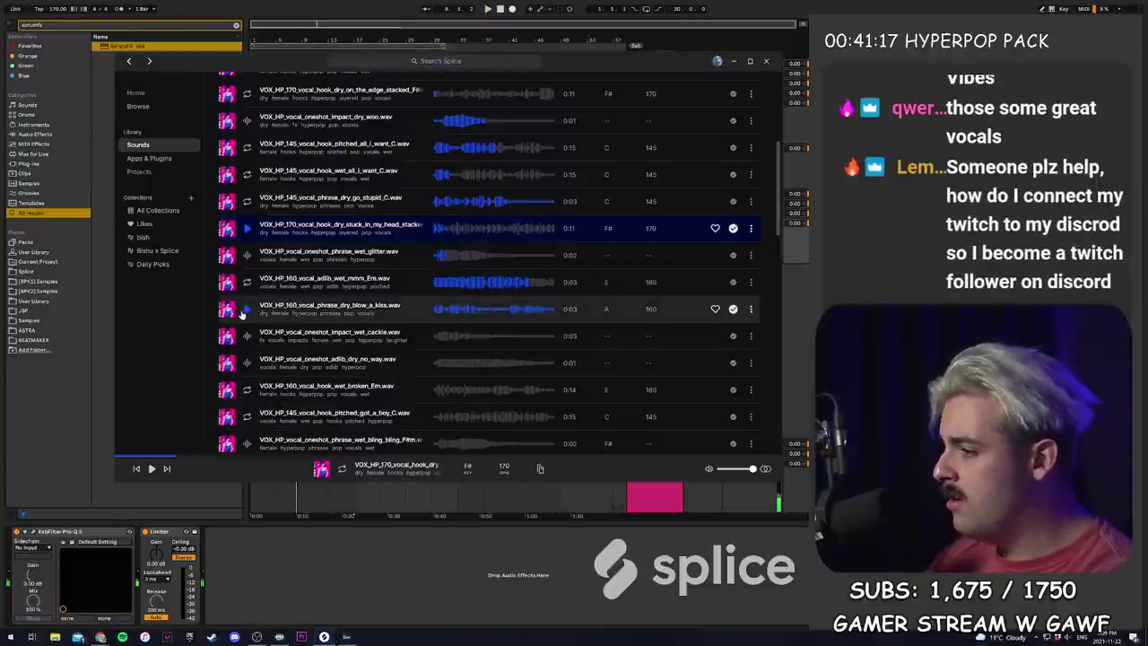
{"action": "left_click_drag", "start_coordinate": [293, 40], "coordinate": [500, 157]}
{"action": "key", "text": "alt+Tab"}
{"action": "scroll", "coordinate": [518, 219], "scroll_direction": "up", "scroll_amount": 2}
{"action": "scroll", "coordinate": [520, 234], "scroll_direction": "up", "scroll_amount": 2}
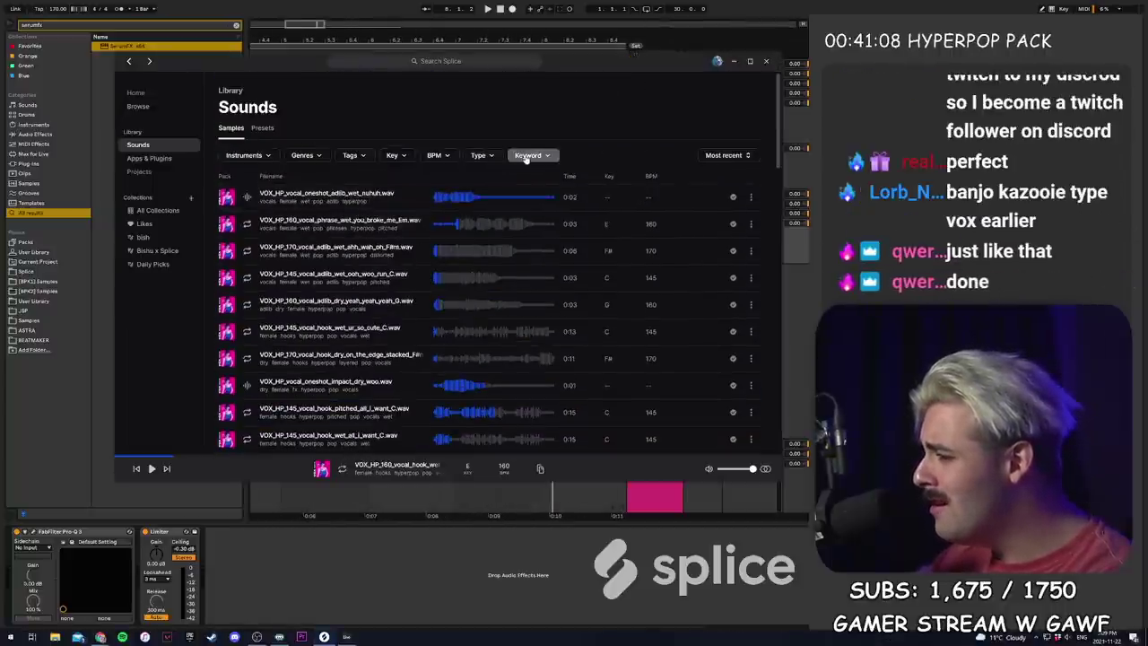
{"action": "left_click", "coordinate": [527, 156]}
{"action": "left_click", "coordinate": [392, 155]}
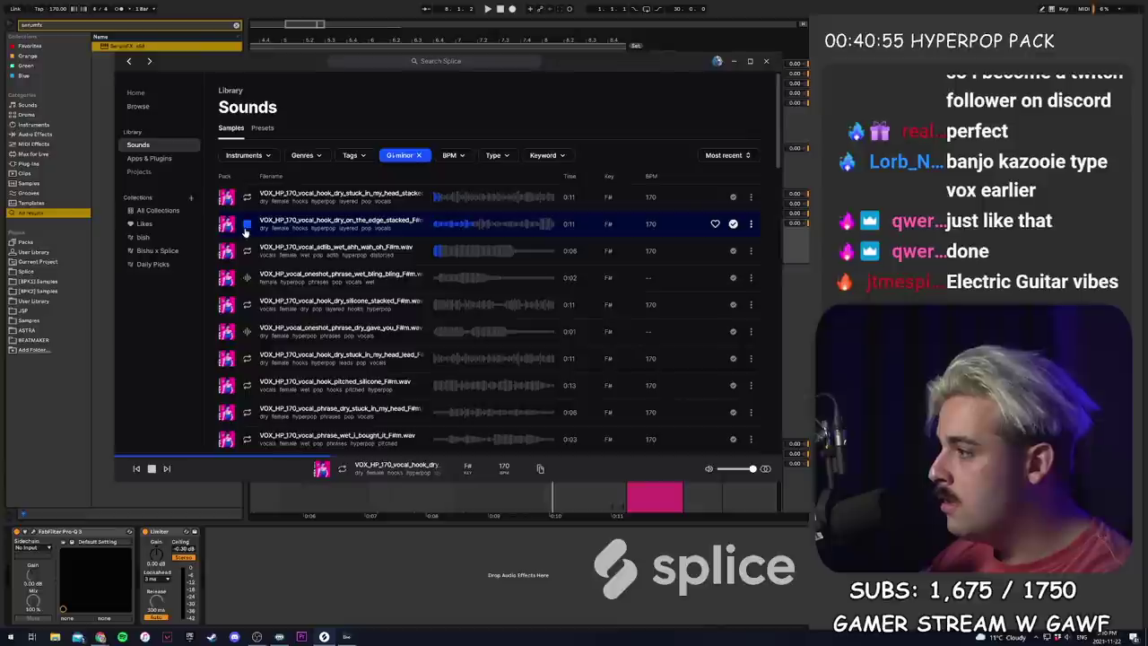
{"action": "mouse_move", "coordinate": [245, 231]}
{"action": "left_mouse_down"}
{"action": "mouse_move", "coordinate": [440, 242]}
{"action": "mouse_move", "coordinate": [260, 240]}
{"action": "left_mouse_up"}
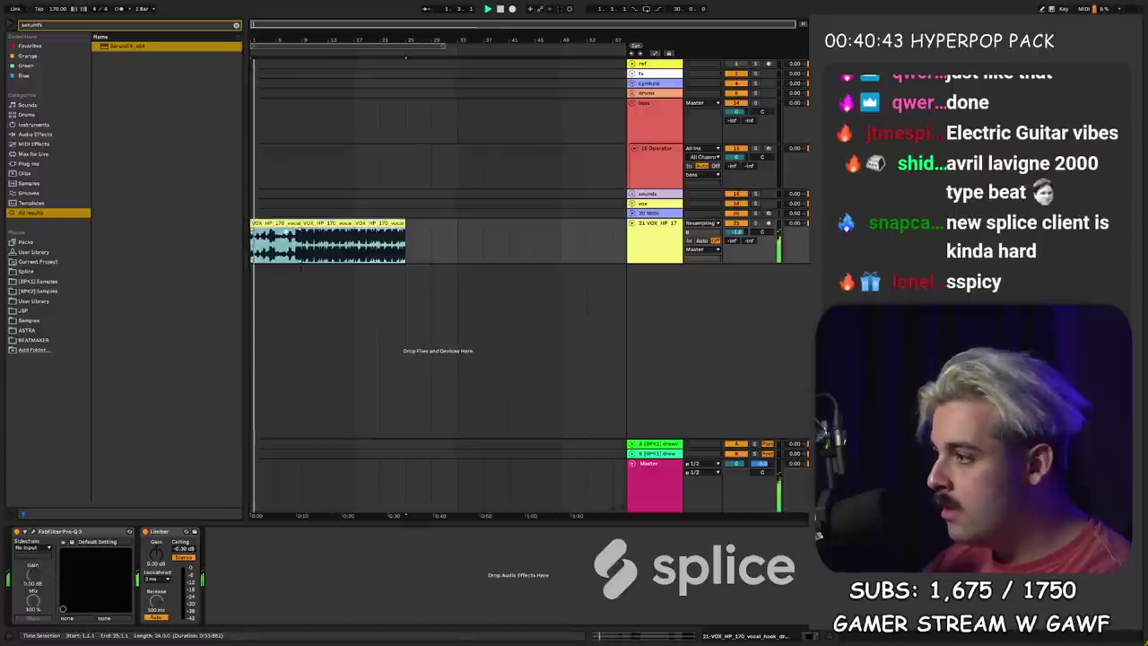
- Listen to the on_the_edge vocal hook in bars 1 to 9 and its transition into the stuck_in_my_head hook in the arrangement
{"action": "left_click", "coordinate": [285, 225]}
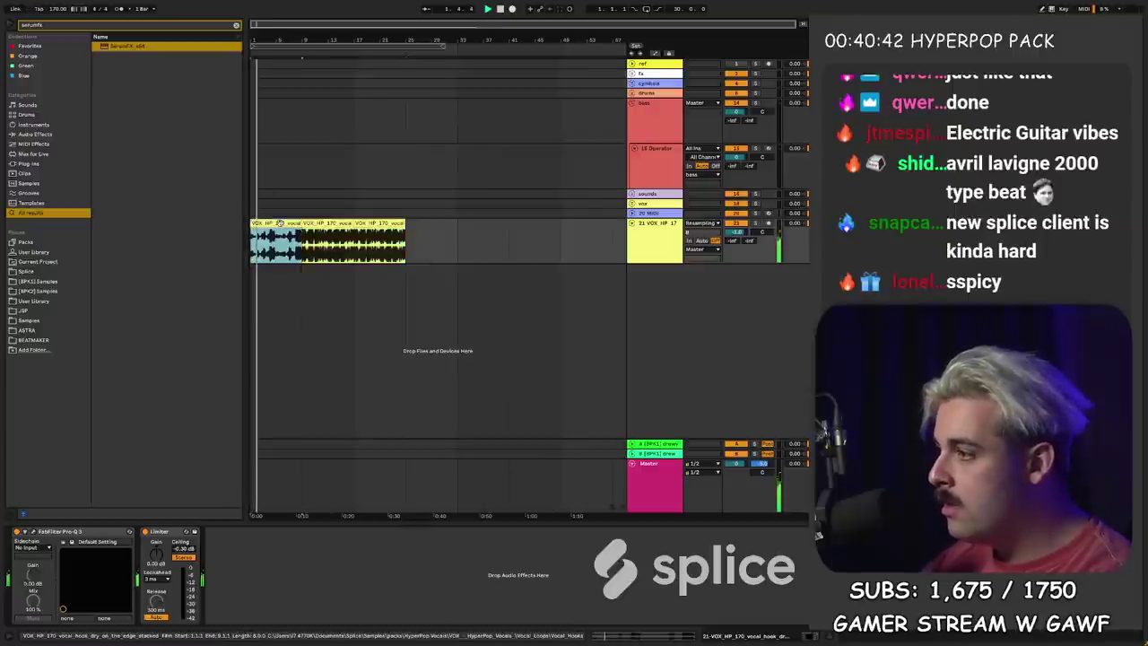
{"action": "left_click_drag", "start_coordinate": [279, 41], "coordinate": [351, 113]}
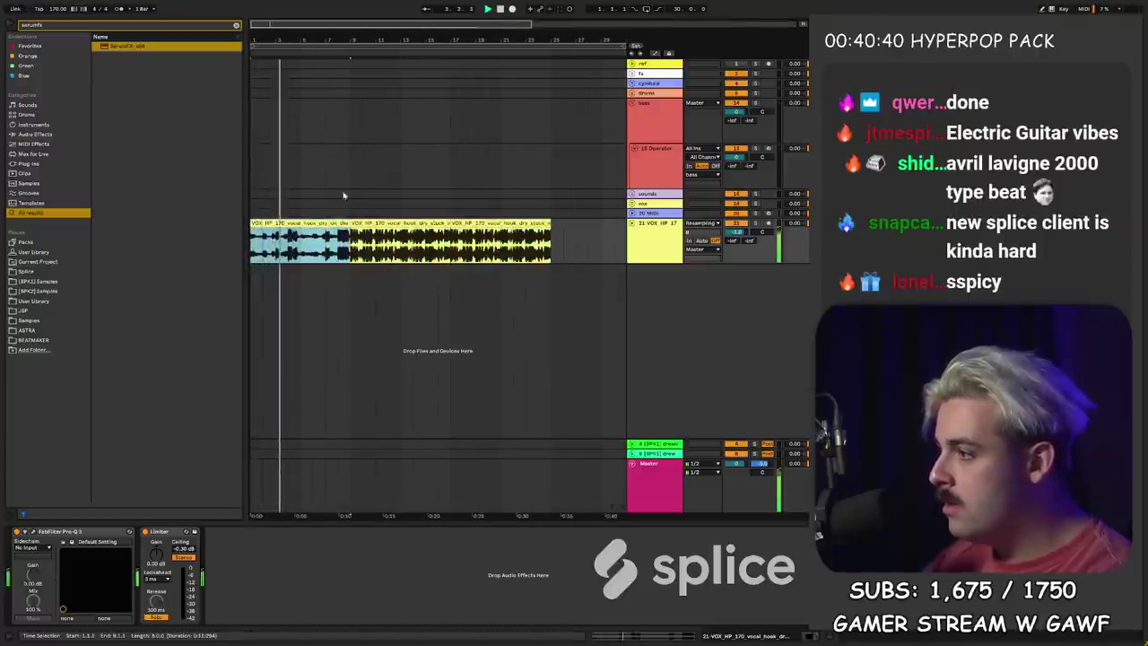
{"action": "left_click", "coordinate": [325, 132]}
{"action": "left_click_drag", "start_coordinate": [294, 38], "coordinate": [349, 113]}
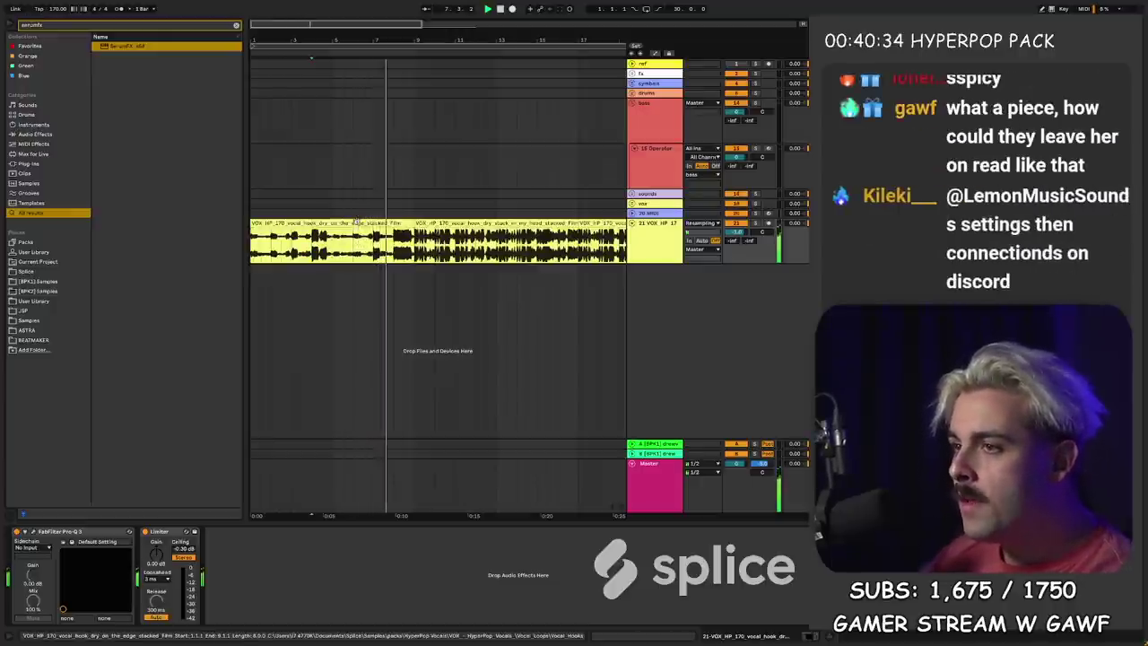
{"action": "left_click", "coordinate": [421, 222]}
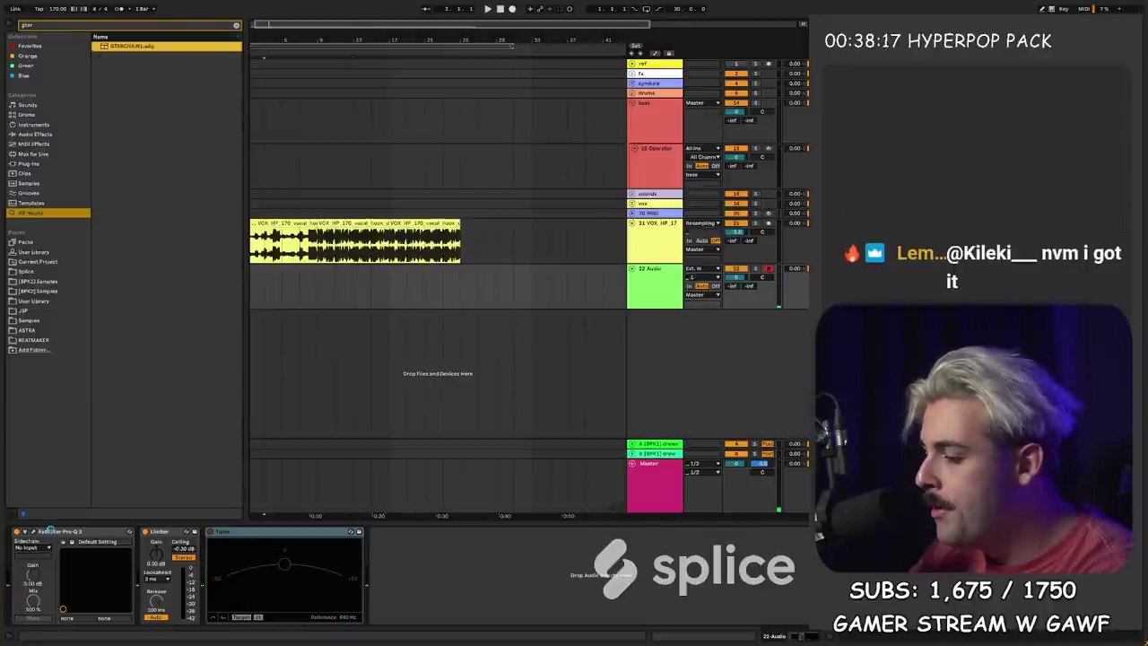
- Record guitar through GTARCHAIN1 on the 22 Audio track and move a phrase from around bar 34 to bar 9
{"action": "left_click", "coordinate": [51, 530]}
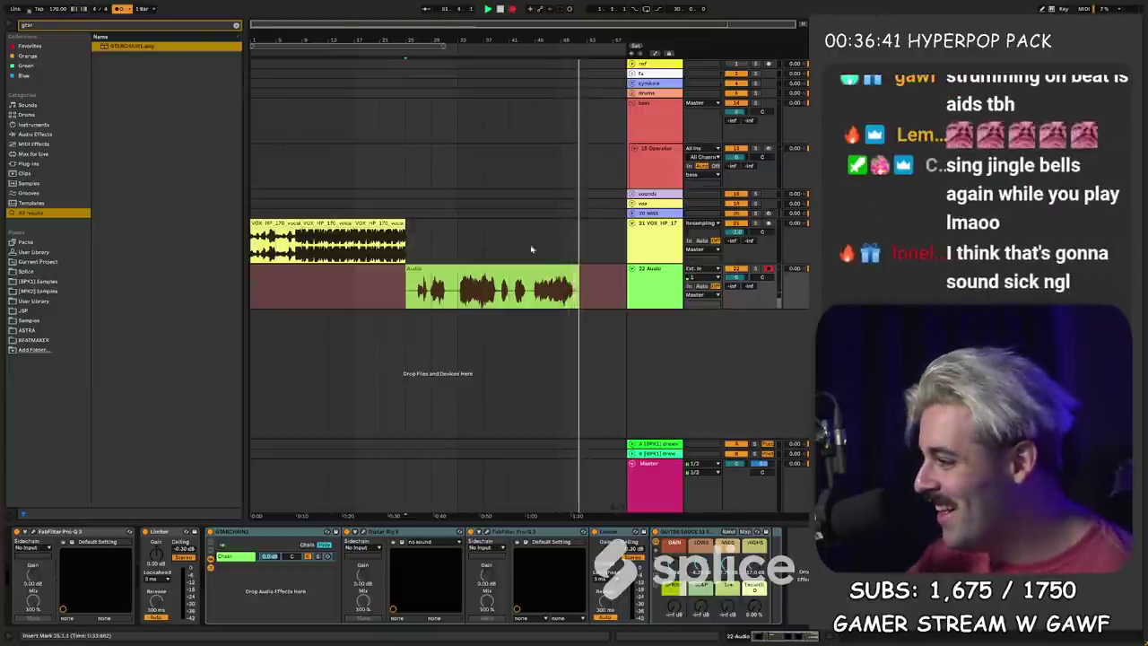
{"action": "key", "text": "space"}
{"action": "left_click_drag", "start_coordinate": [466, 43], "coordinate": [466, 108]}
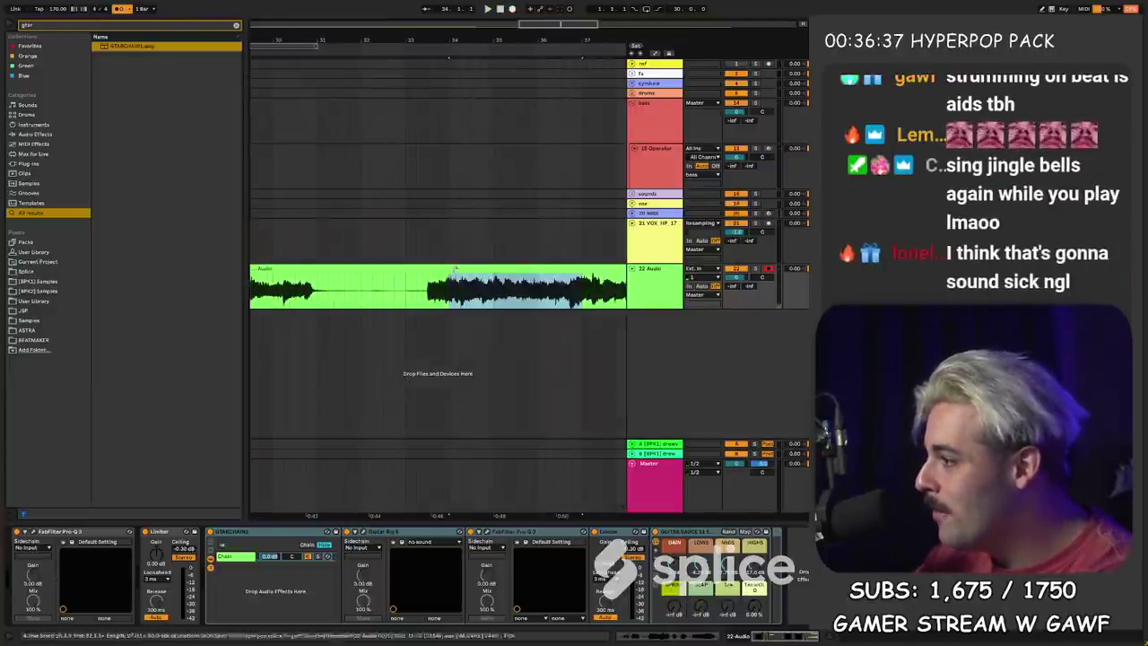
{"action": "key", "text": "space"}
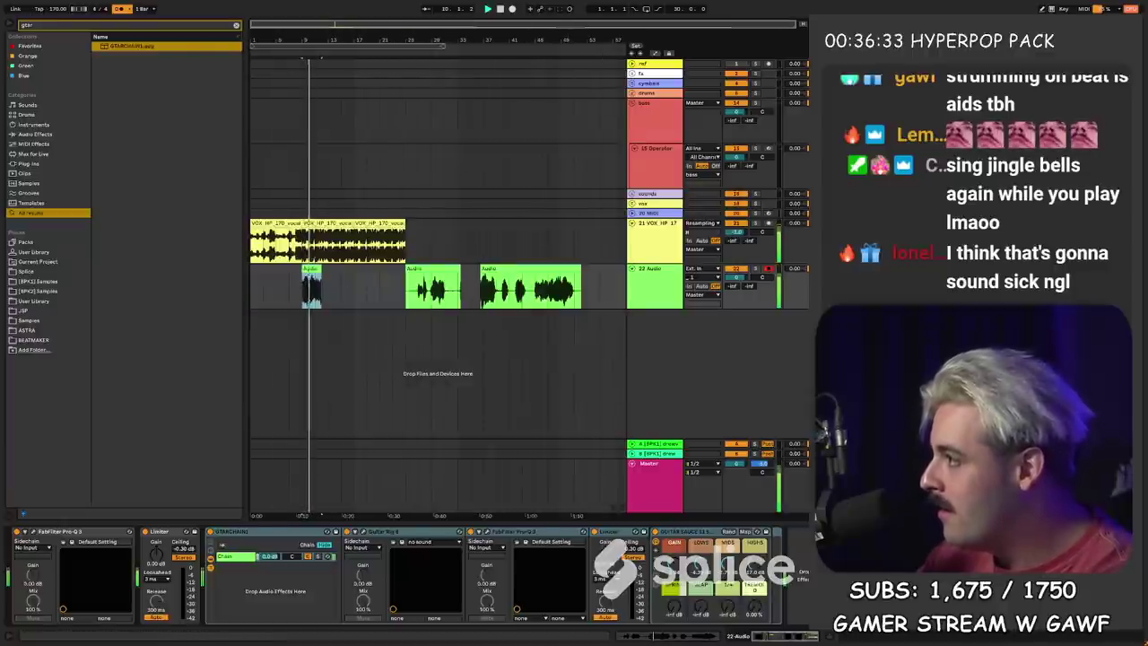
- Cut a two-bar phrase from the end of the guitar recording, paste it at bar 13 and play it against the vocals
{"action": "left_click_drag", "start_coordinate": [565, 38], "coordinate": [565, 104]}
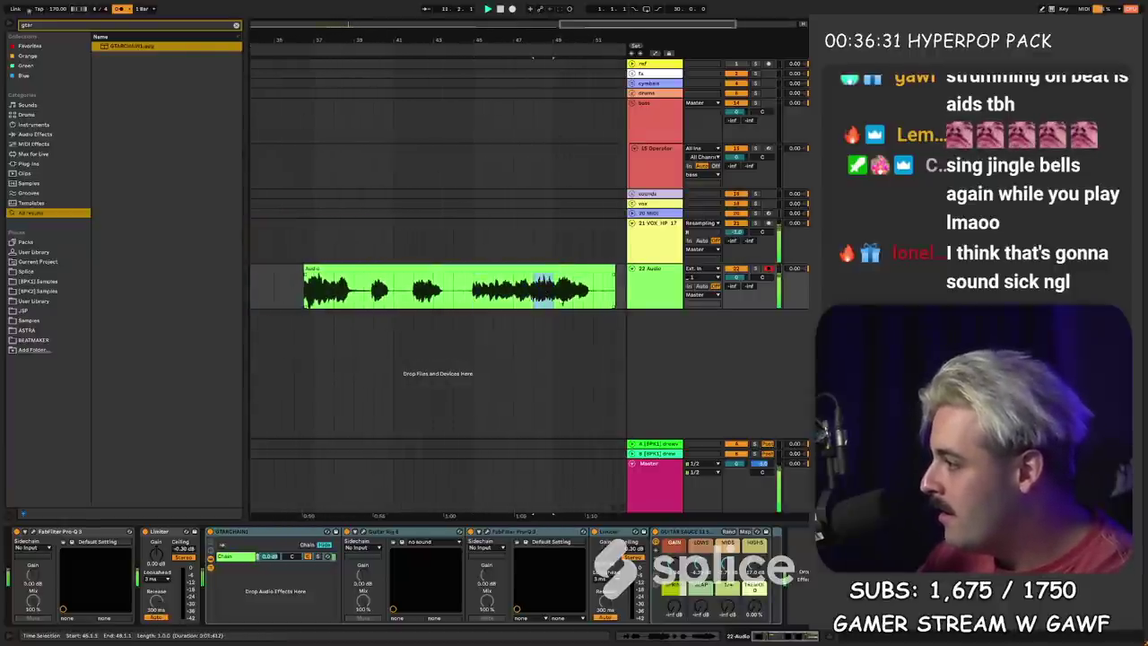
{"action": "key", "text": "x"}
{"action": "key", "text": "ctrl+x"}
{"action": "left_click", "coordinate": [331, 289]}
{"action": "key", "text": "ctrl+v"}
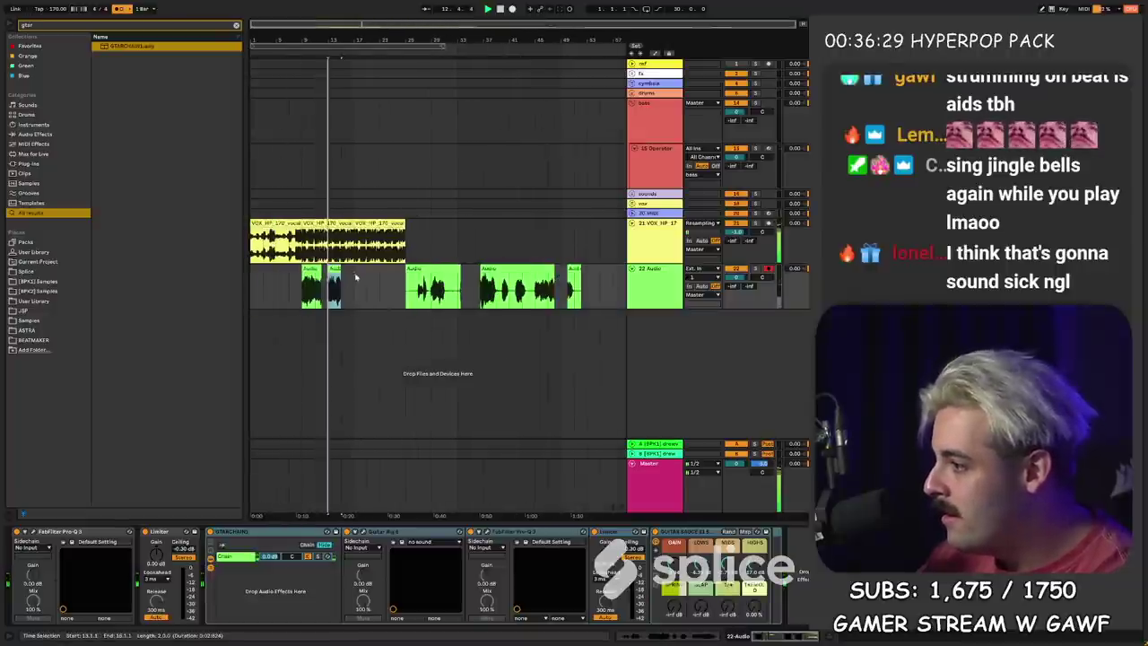
{"action": "left_click_drag", "start_coordinate": [331, 39], "coordinate": [331, 112]}
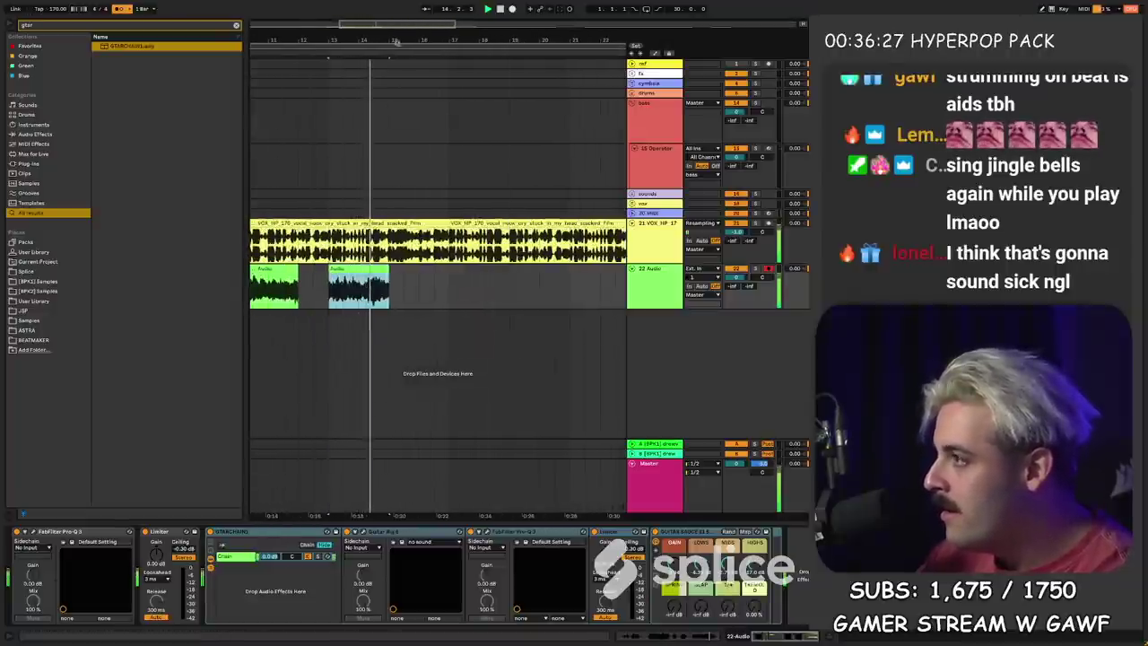
{"action": "left_click_drag", "start_coordinate": [399, 41], "coordinate": [421, 27]}
{"action": "key", "text": "space"}
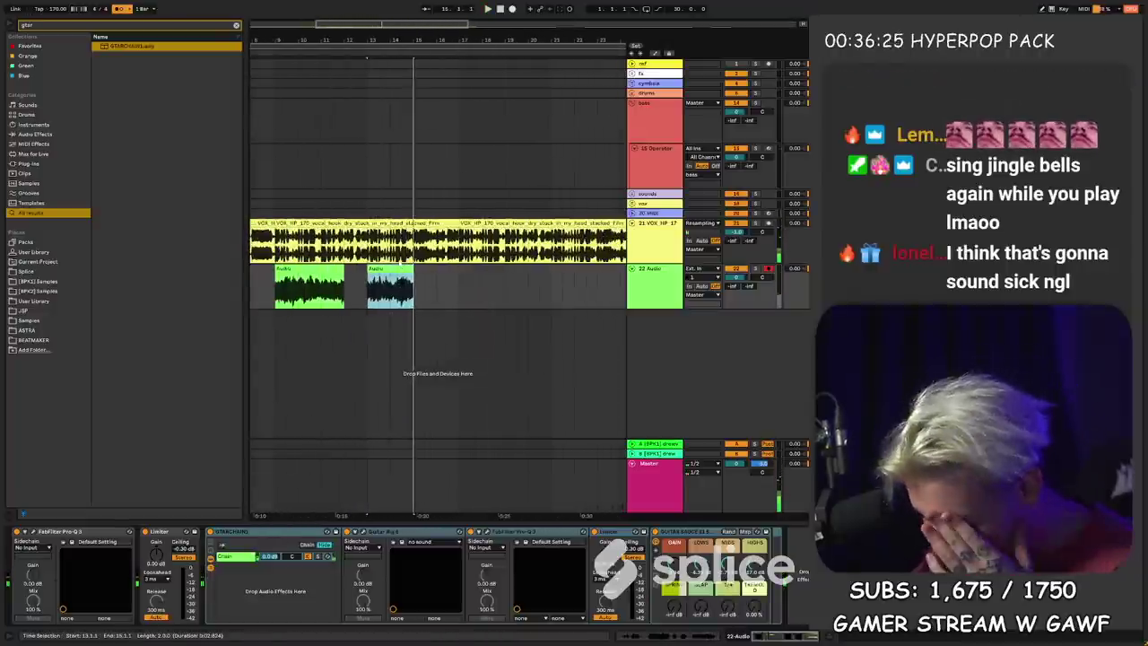
- Record a new guitar take through Guitar Rig 6 on the 22 Audio track, starting at bar 7
{"action": "scroll", "coordinate": [168, 427], "scroll_direction": "down", "scroll_amount": 5}
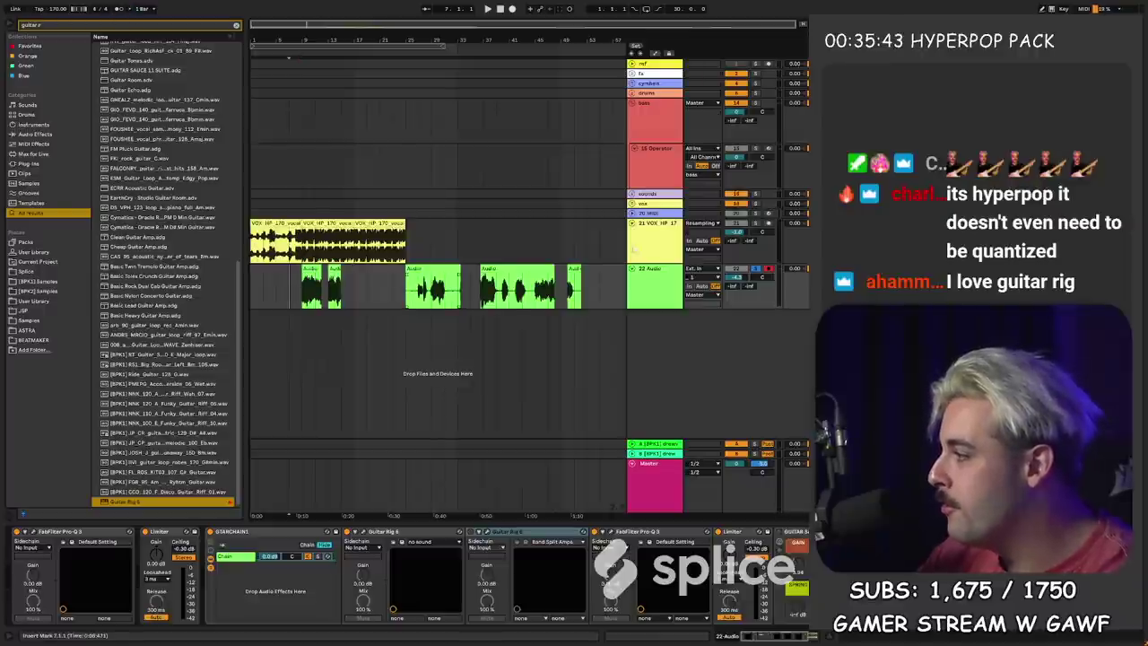
{"action": "left_click", "coordinate": [510, 8]}
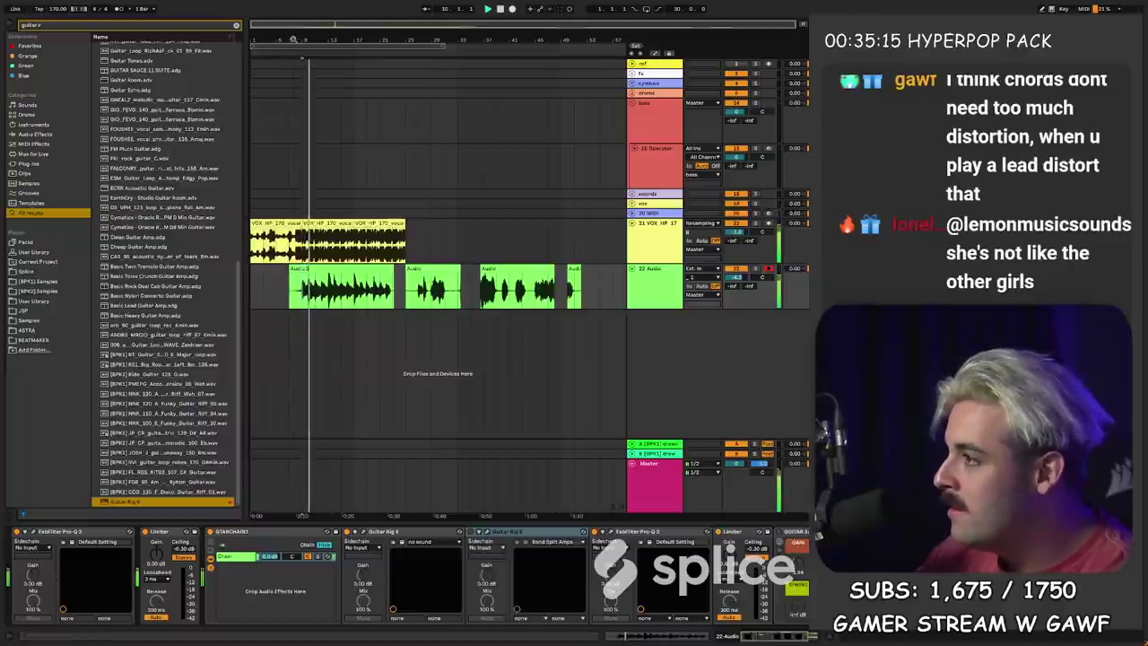
{"action": "left_click_drag", "start_coordinate": [292, 39], "coordinate": [356, 115]}
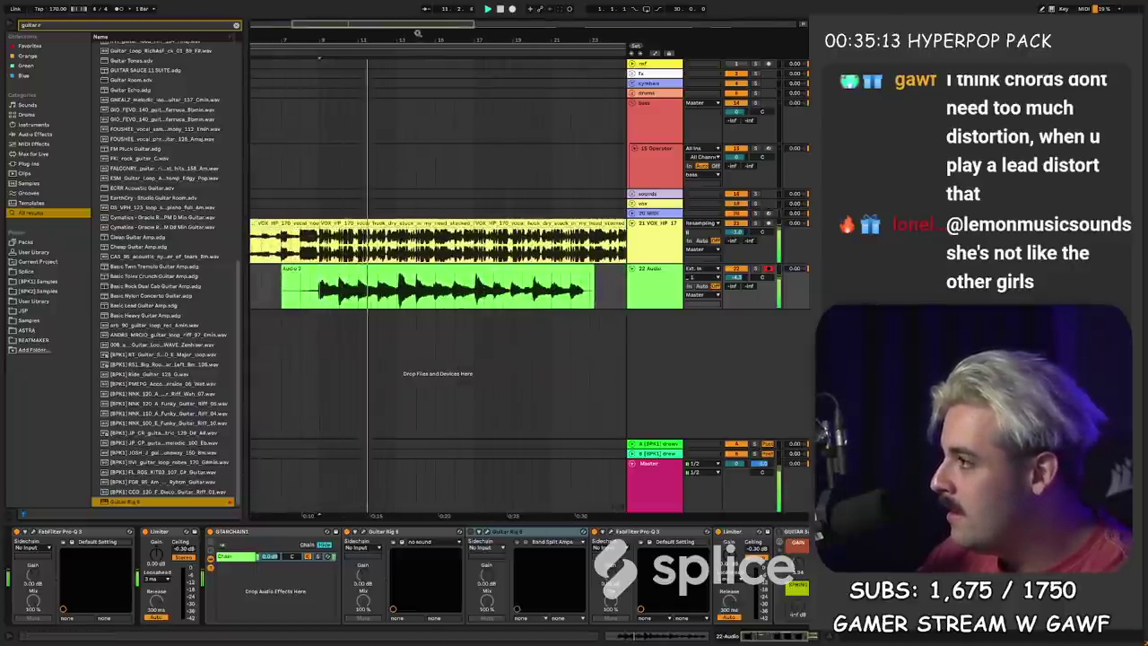
- Copy a phrase from the new guitar take, paste it earlier on the same track and play back the edit
{"action": "left_click_drag", "start_coordinate": [417, 36], "coordinate": [453, 167]}
{"action": "left_click_drag", "start_coordinate": [460, 283], "coordinate": [581, 284]}
{"action": "mouse_move", "coordinate": [560, 284]}
{"action": "left_mouse_down"}
{"action": "mouse_move", "coordinate": [455, 290]}
{"action": "mouse_move", "coordinate": [556, 292]}
{"action": "left_mouse_up"}
{"action": "key", "text": "ctrl+c"}
{"action": "left_click", "coordinate": [373, 288]}
{"action": "key", "text": "ctrl+v"}
{"action": "left_click", "coordinate": [557, 292]}
{"action": "key", "text": "space"}
{"action": "key", "text": "space"}
- Audition the repeated Audio 2 guitar phrases against the vocal hook clips
{"action": "left_click_drag", "start_coordinate": [584, 37], "coordinate": [396, 19]}
{"action": "left_click_drag", "start_coordinate": [472, 287], "coordinate": [483, 286]}
{"action": "key", "text": "space"}
{"action": "key", "text": "space"}
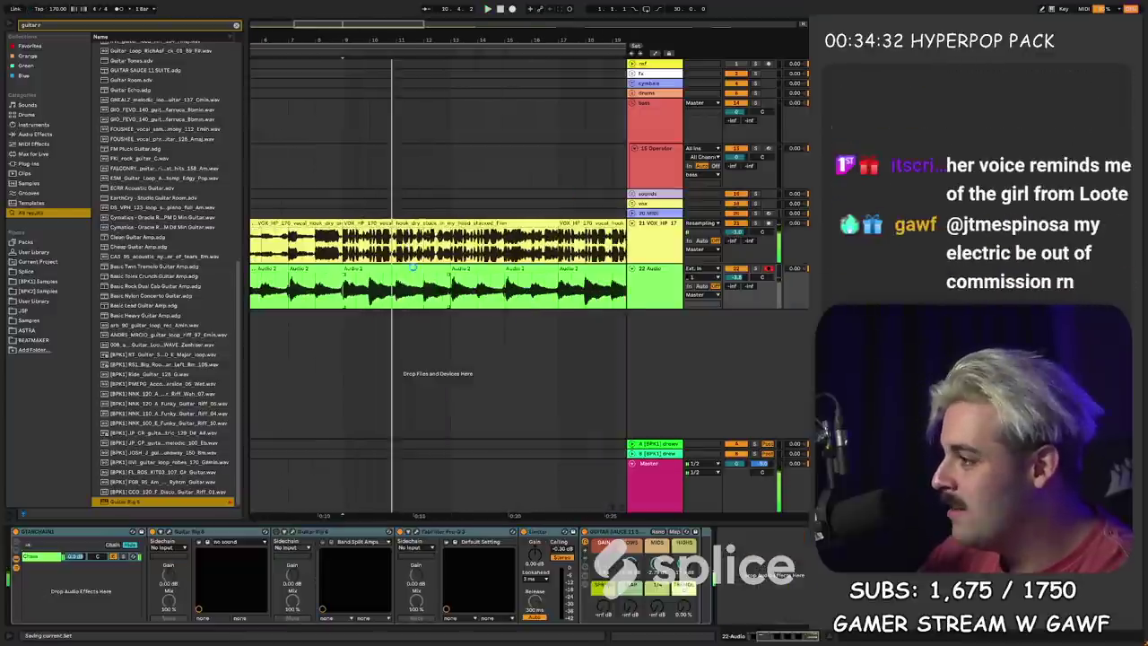
{"action": "left_click", "coordinate": [406, 268]}
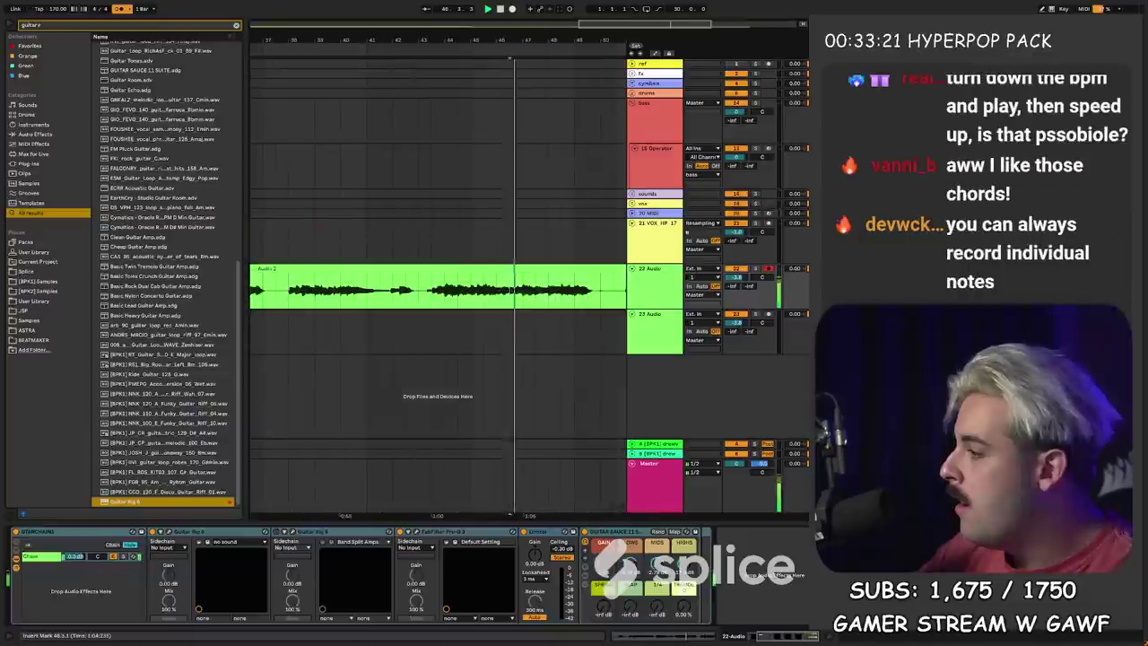
- Select the closing phrase of the recorded guitar take, and the first eight bars of the two grouped guitar tracks
{"action": "left_click_drag", "start_coordinate": [513, 290], "coordinate": [593, 299]}
{"action": "scroll", "coordinate": [575, 290], "scroll_direction": "down", "scroll_amount": 5}
{"action": "left_click", "coordinate": [655, 287]}
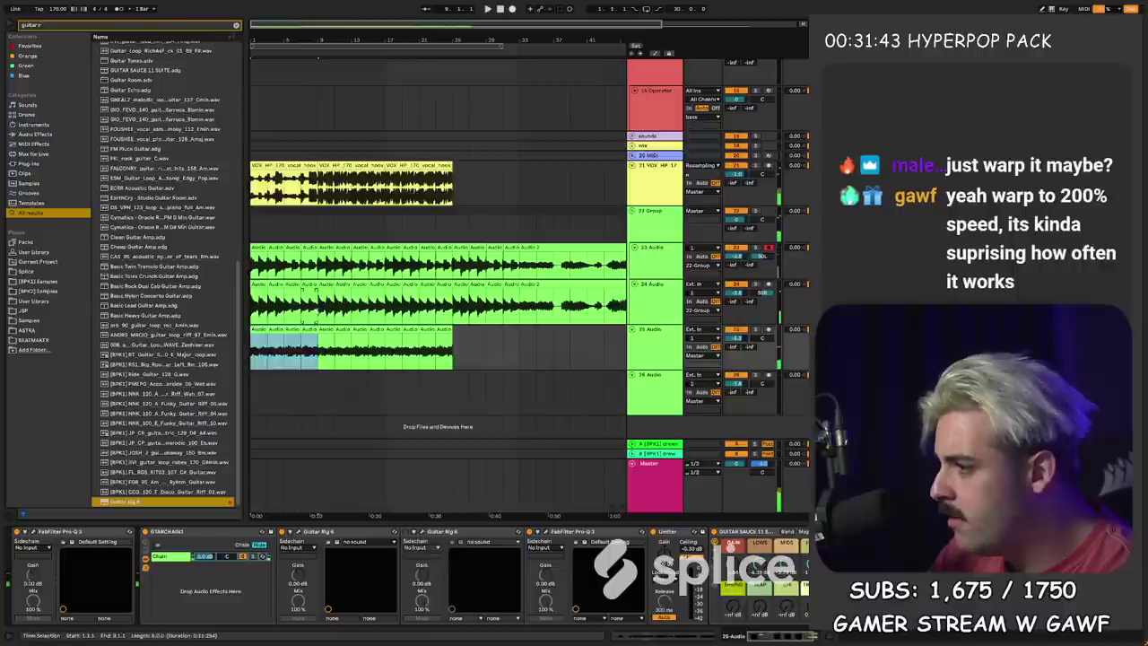
{"action": "left_click_drag", "start_coordinate": [253, 260], "coordinate": [317, 305]}
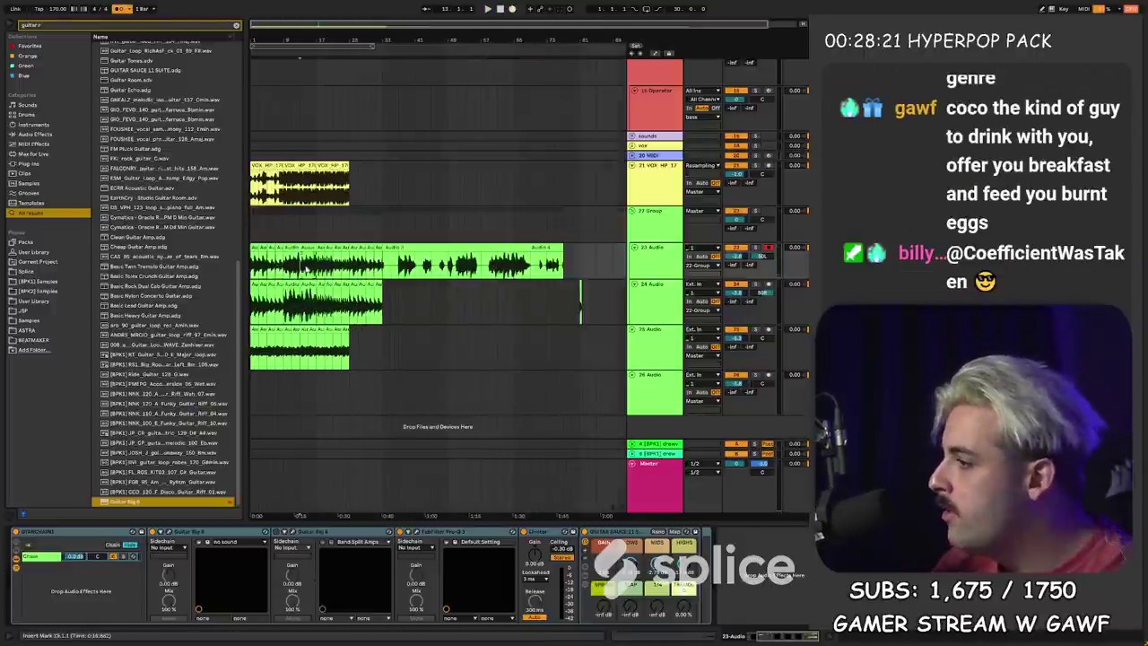
- Set the clip gain of the Audio 4 guitar clips at bars 13 to 17 on both grouped tracks to 3.00 dB
{"action": "left_click_drag", "start_coordinate": [302, 314], "coordinate": [317, 260]}
{"action": "scroll", "coordinate": [296, 237], "scroll_direction": "up", "scroll_amount": 5}
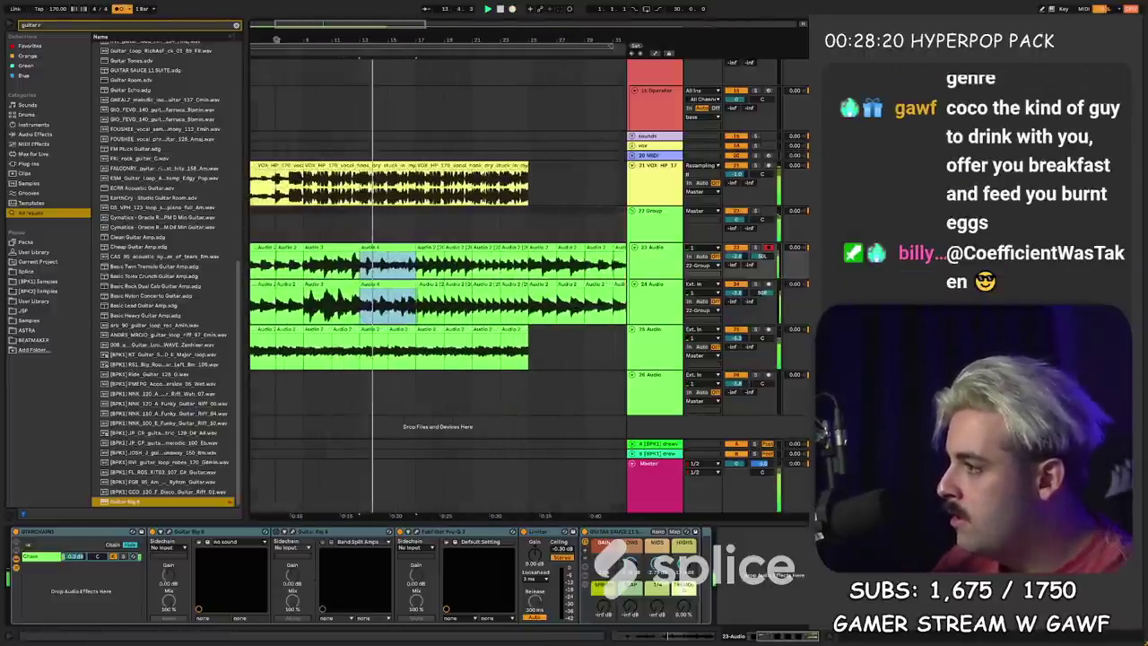
{"action": "key", "text": "shift+Tab"}
{"action": "left_click_drag", "start_coordinate": [168, 451], "coordinate": [168, 439]}
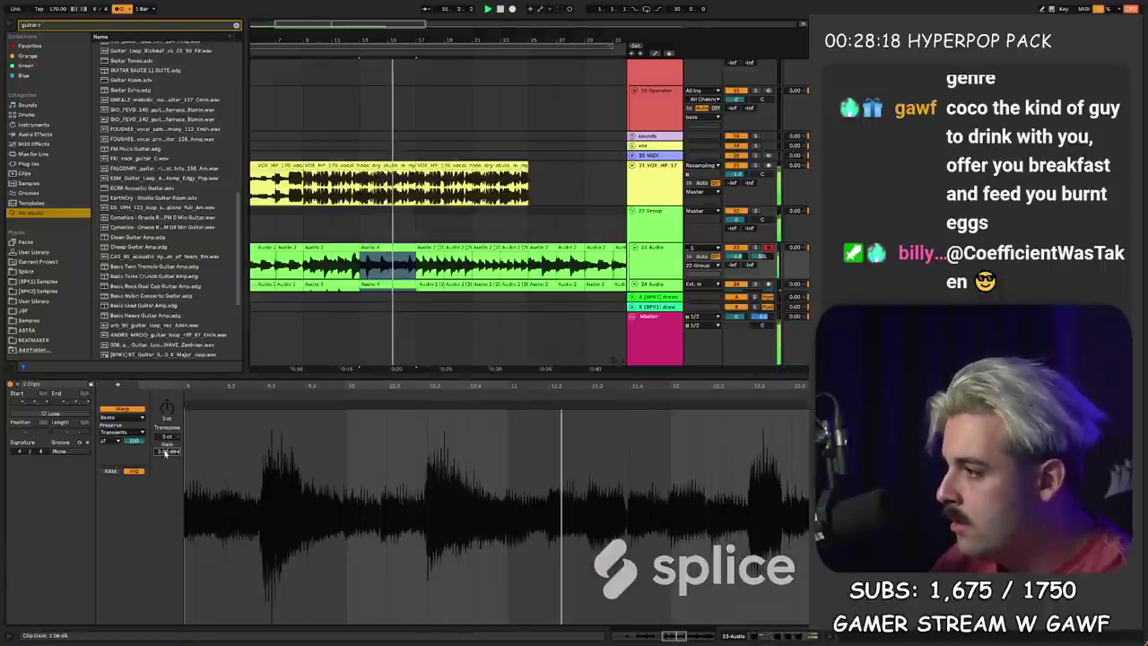
{"action": "key", "text": "shift+Tab"}
- Duplicate the Audio 3 and Audio 4 guitar clips of bars 9 to 17 on both grouped tracks to bar 17
{"action": "left_click", "coordinate": [348, 249], "text": "shift"}
{"action": "key", "text": "ctrl+d"}
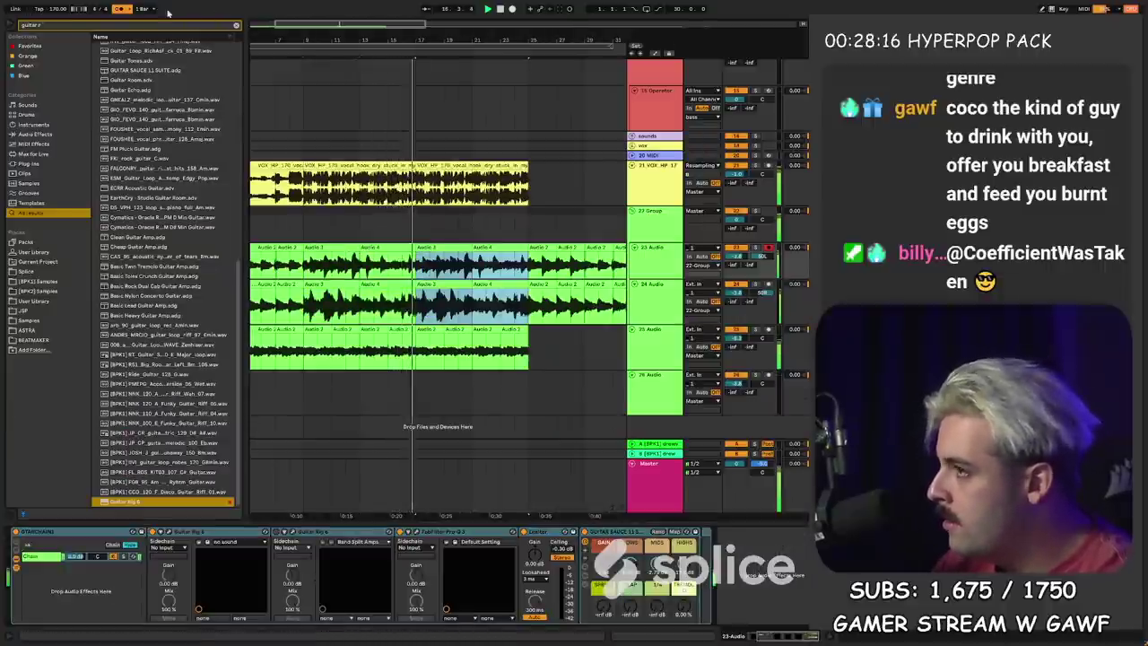
{"action": "key", "text": "minus"}
{"action": "key", "text": "minus"}
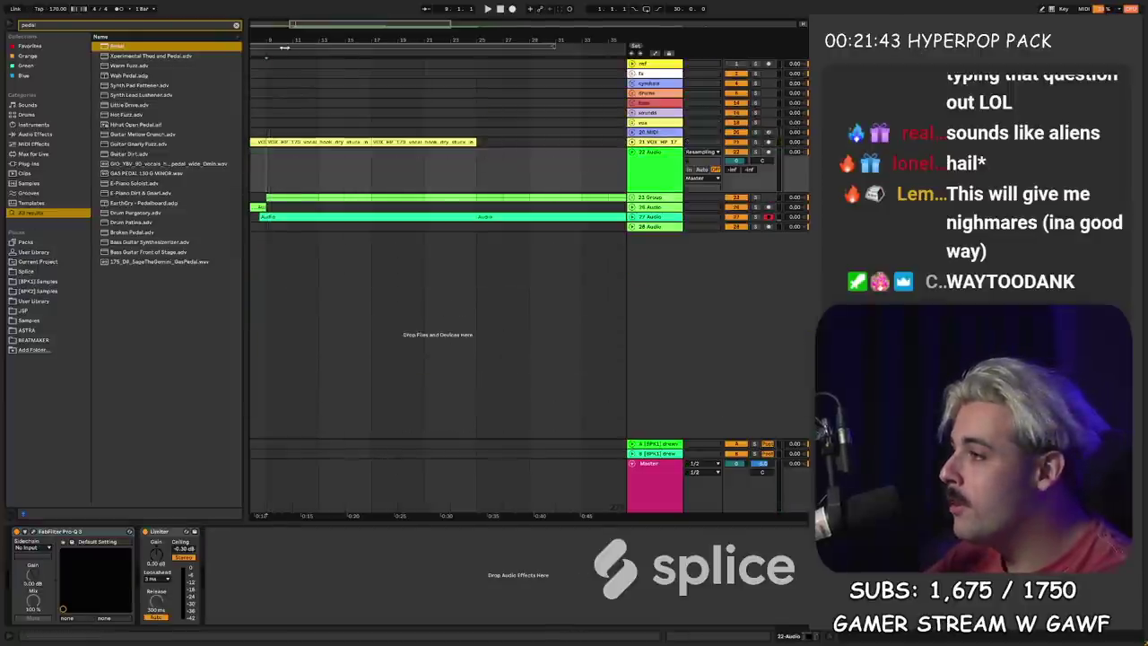
- Open Splice's Browse page and return to the Sounds library without the key filter
{"action": "left_click_drag", "start_coordinate": [287, 55], "coordinate": [286, 62]}
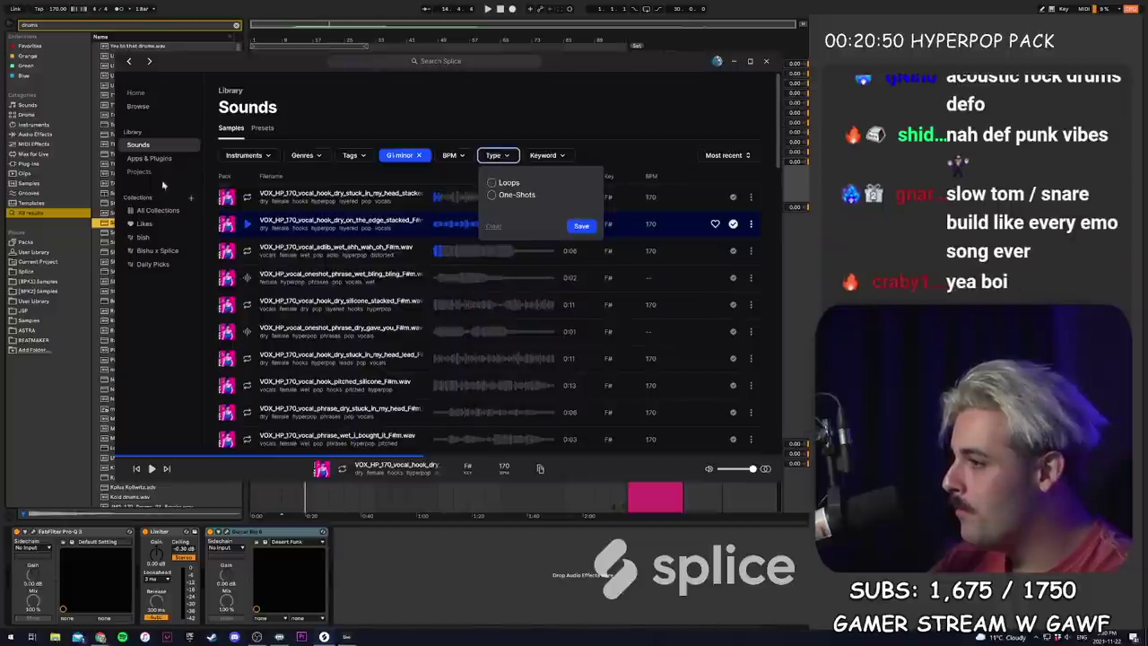
{"action": "left_click", "coordinate": [155, 98]}
{"action": "left_click", "coordinate": [139, 106]}
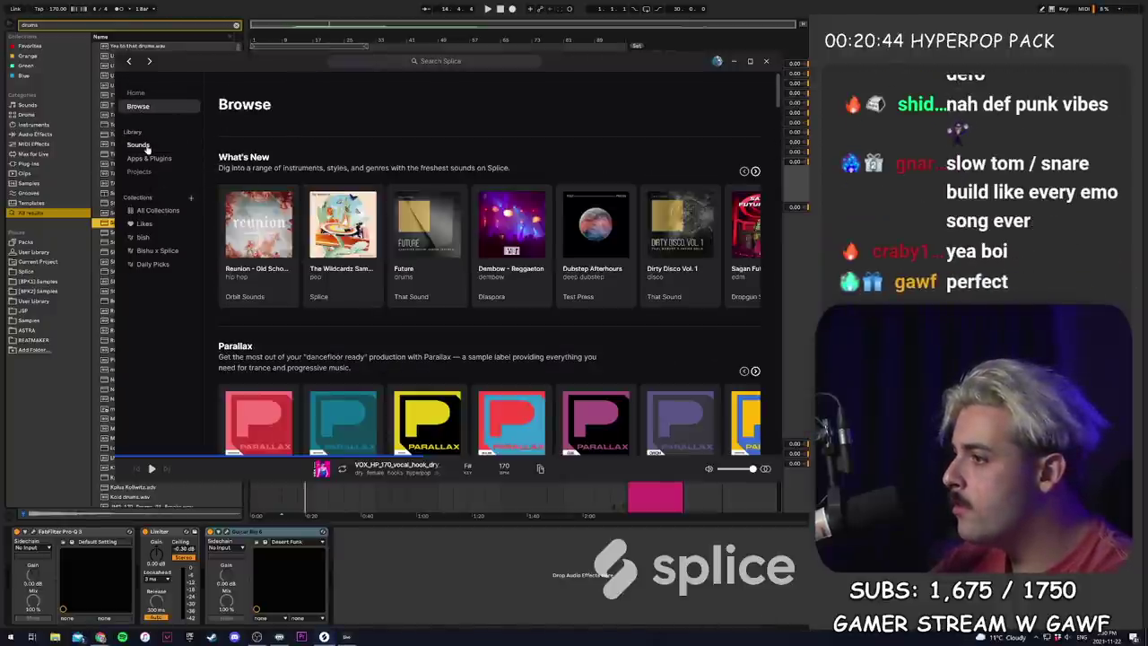
{"action": "left_click", "coordinate": [134, 146]}
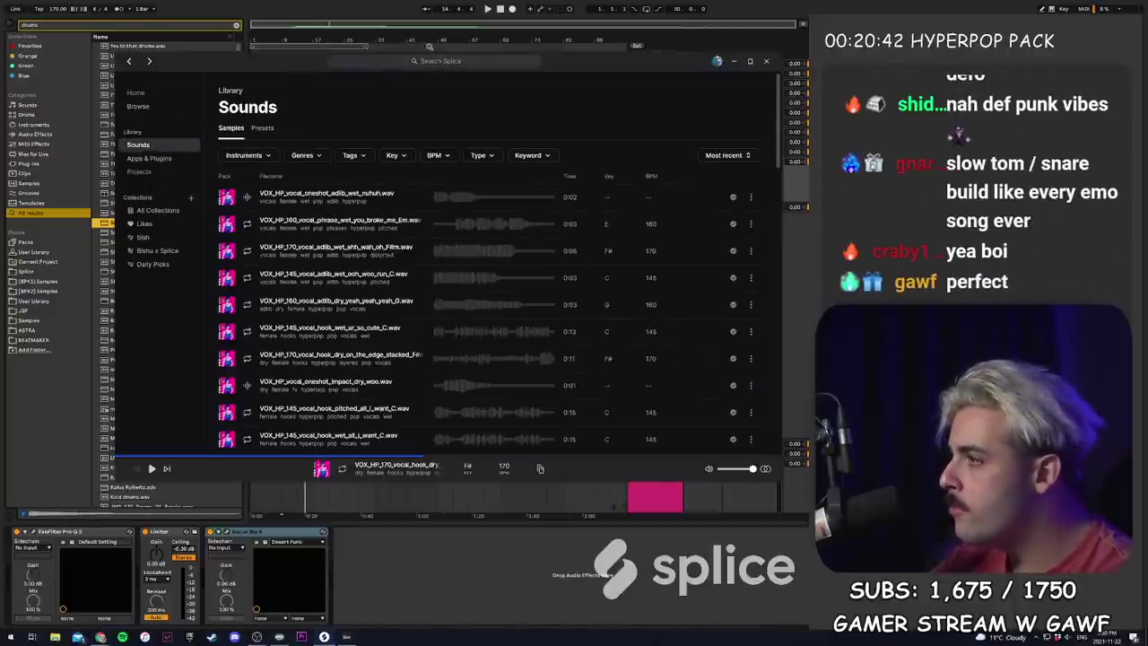
- Search Splice for "punk drums", audition the drum loops, get the RT_Home_Clouds_Drum_Loop_2 sample and return to Ableton Live
{"action": "left_click", "coordinate": [431, 62]}
{"action": "left_click", "coordinate": [431, 61]}
{"action": "type", "text": "punk drums"}
{"action": "key", "text": "Return"}
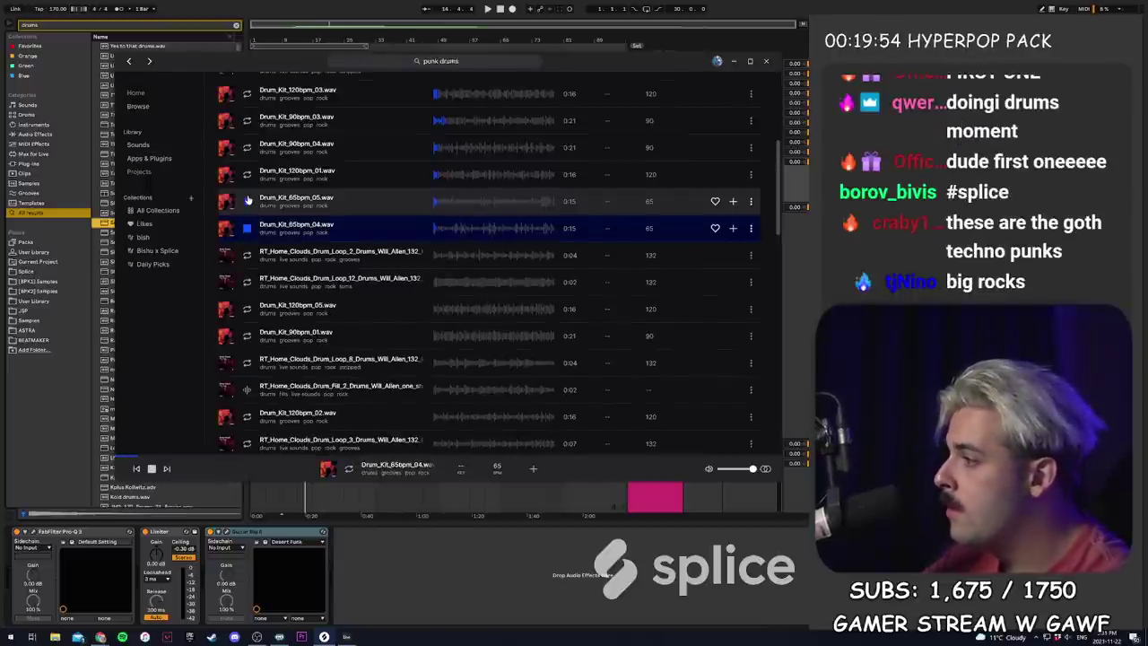
{"action": "key", "text": "Down"}
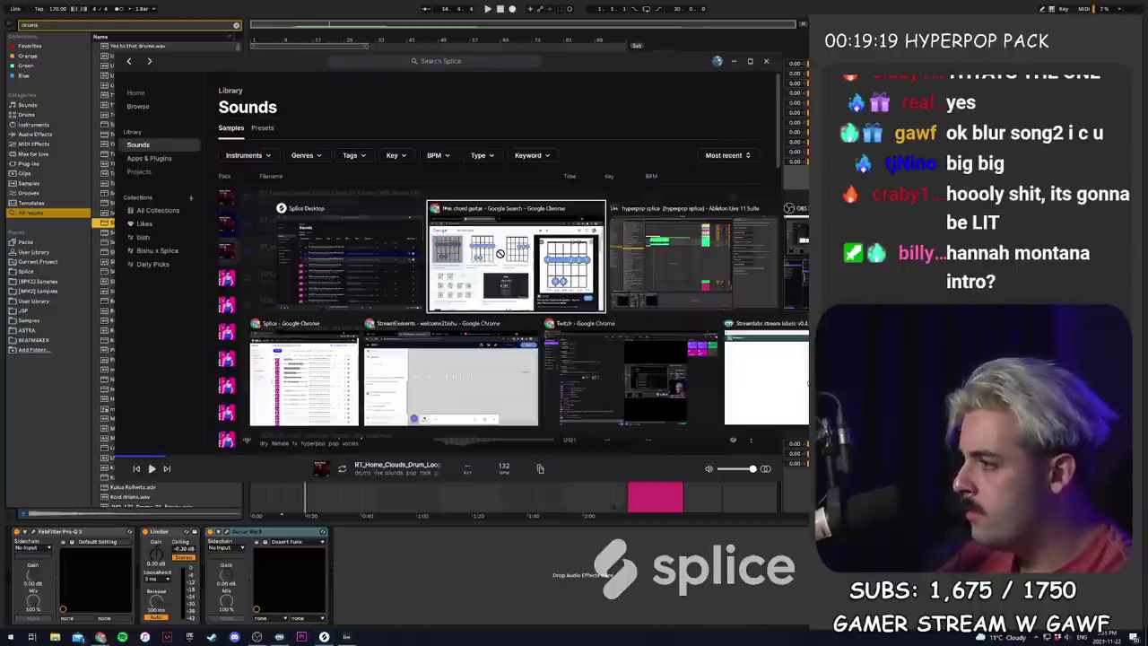
{"action": "key", "text": "alt+Tab"}
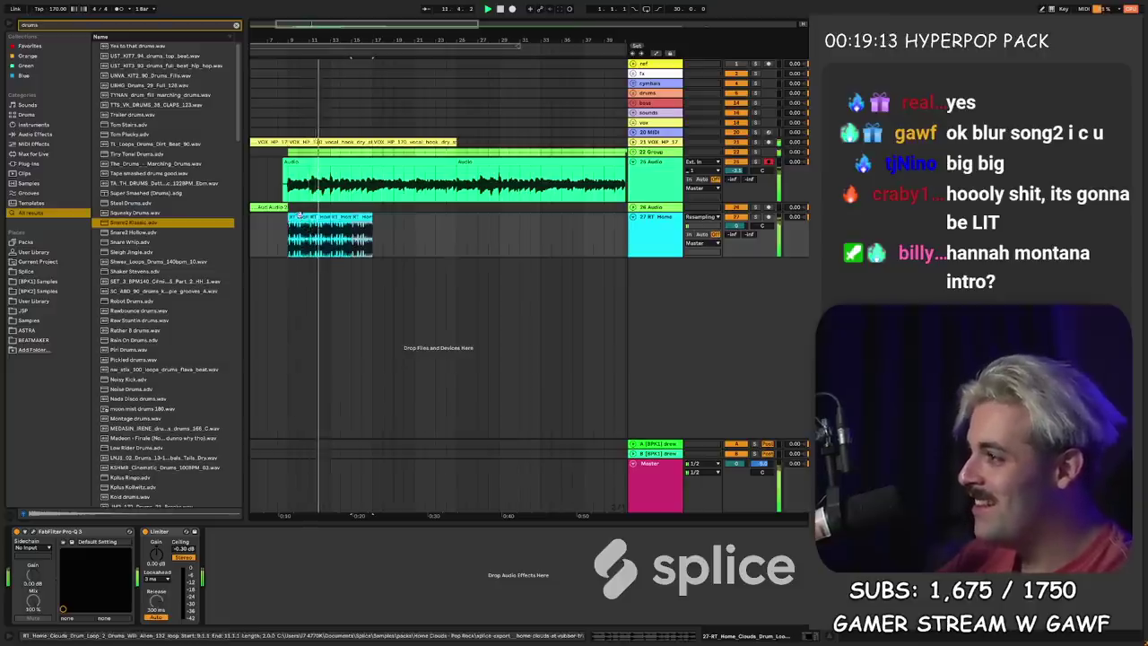
- Adjust the warp settings of the RT_Home_Clouds drum loop and duplicate the eight-bar drum section from bar 9 to bar 17
{"action": "double_click", "coordinate": [298, 216]}
{"action": "left_click", "coordinate": [109, 449]}
{"action": "key", "text": "shift+Tab"}
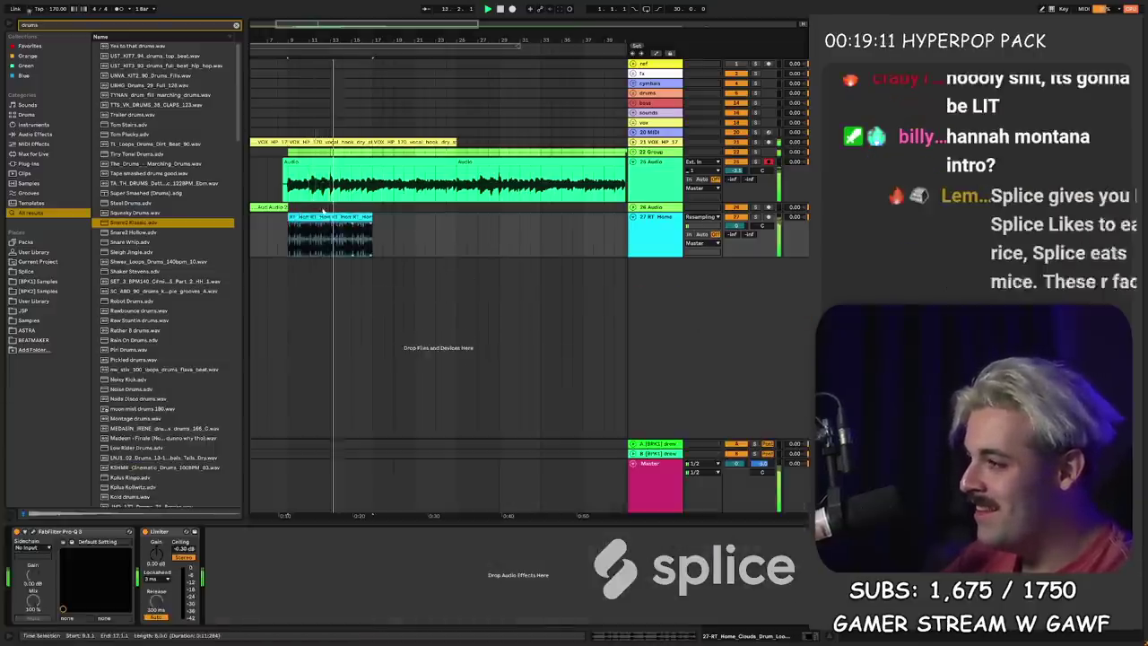
{"action": "key", "text": "ctrl+d"}
{"action": "left_click_drag", "start_coordinate": [381, 40], "coordinate": [381, 20]}
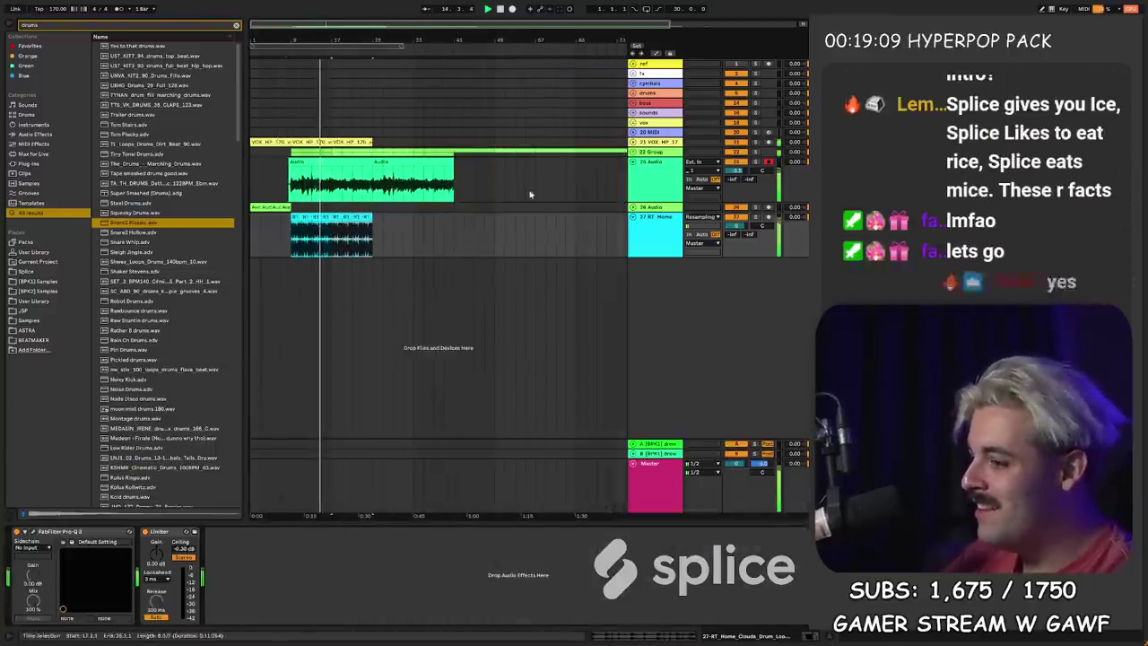
- Lower the RT Home drum track's volume and add Splice's VOX_HP_170_vocal_hook_dry_silicone_lead_F#m sample to Ableton's vocal track at bar 25
{"action": "left_click_drag", "start_coordinate": [728, 226], "coordinate": [722, 229]}
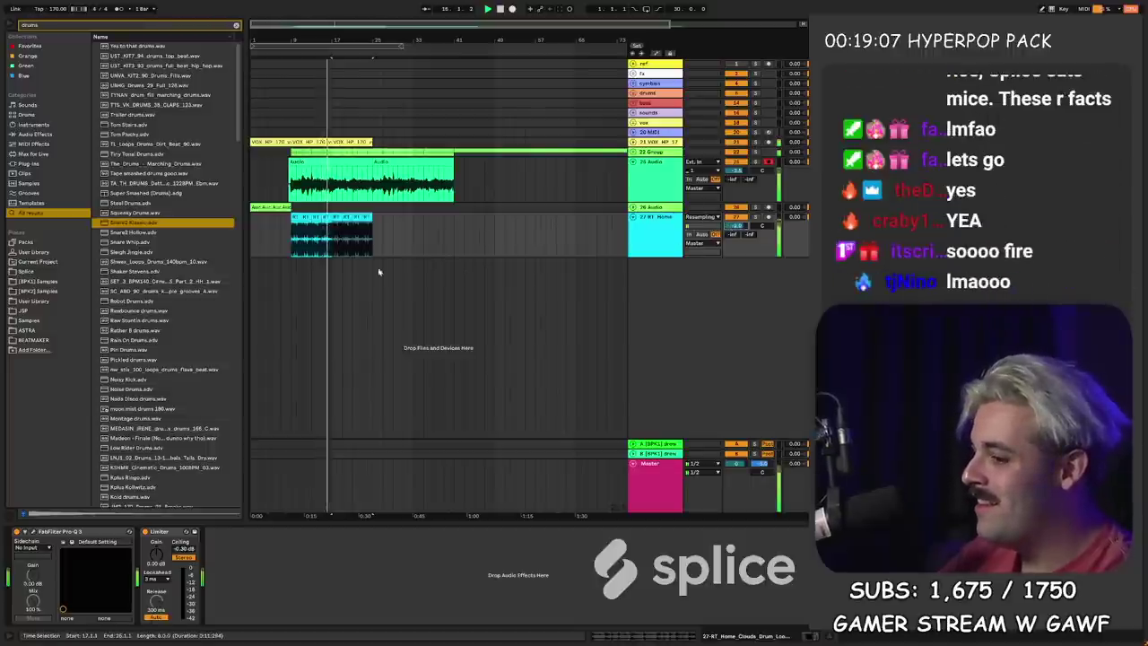
{"action": "key", "text": "alt+Tab"}
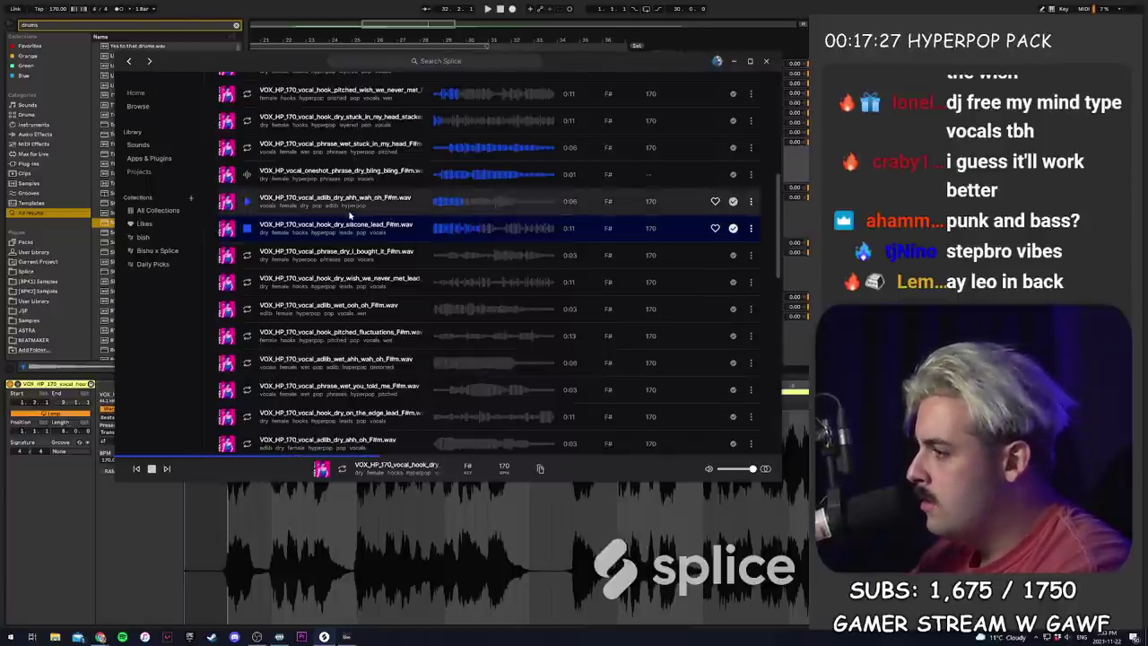
{"action": "left_click_drag", "start_coordinate": [306, 225], "coordinate": [536, 170]}
{"action": "left_click_drag", "start_coordinate": [537, 171], "coordinate": [537, 170]}
{"action": "key", "text": "space"}
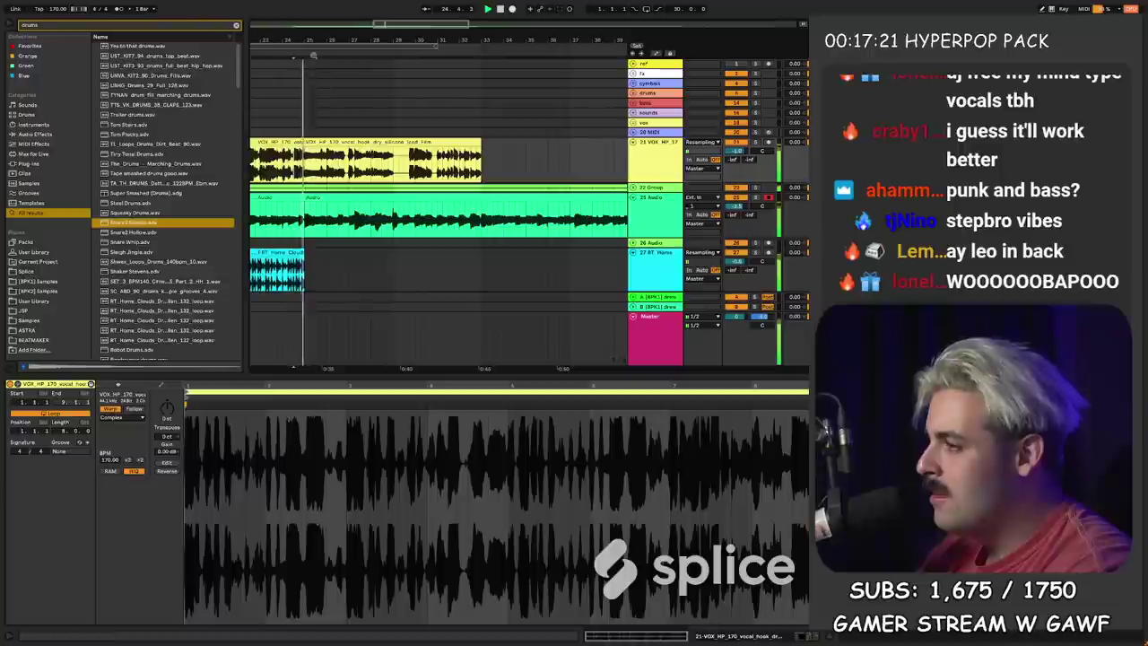
- Delete the guitar audio between bars 25 and 33 on the track above the RT Home drums
{"action": "left_click_drag", "start_coordinate": [310, 41], "coordinate": [422, 41]}
{"action": "left_click", "coordinate": [463, 141]}
{"action": "key", "text": "shift+Tab"}
{"action": "left_click", "coordinate": [414, 197]}
{"action": "left_click_drag", "start_coordinate": [407, 219], "coordinate": [523, 219]}
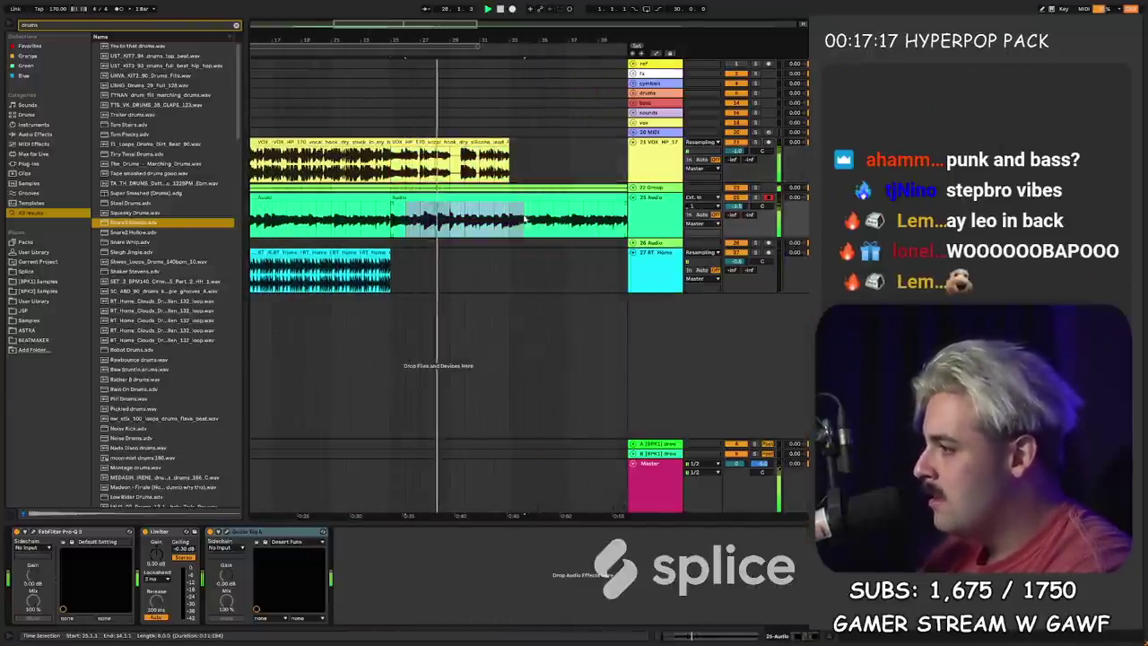
{"action": "key", "text": "Delete"}
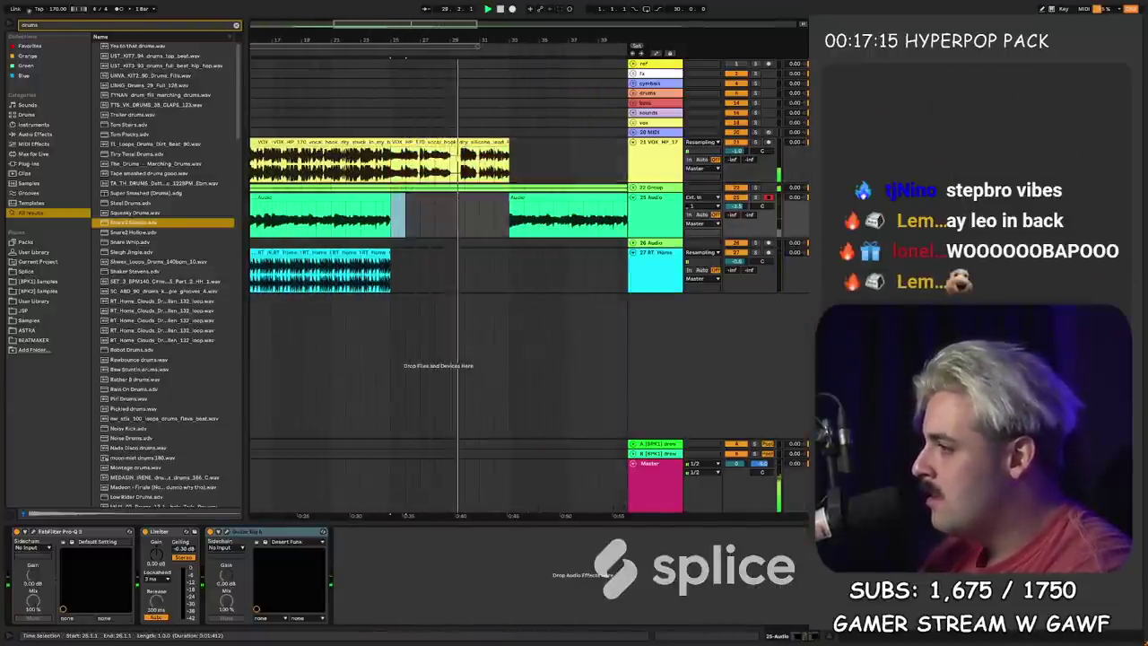
- Duplicate the vocal track and split the parts, keeping only the silicone hook from bar 25 on the copy and the earlier vocals on the original
{"action": "left_click", "coordinate": [416, 141]}
{"action": "left_click", "coordinate": [652, 144]}
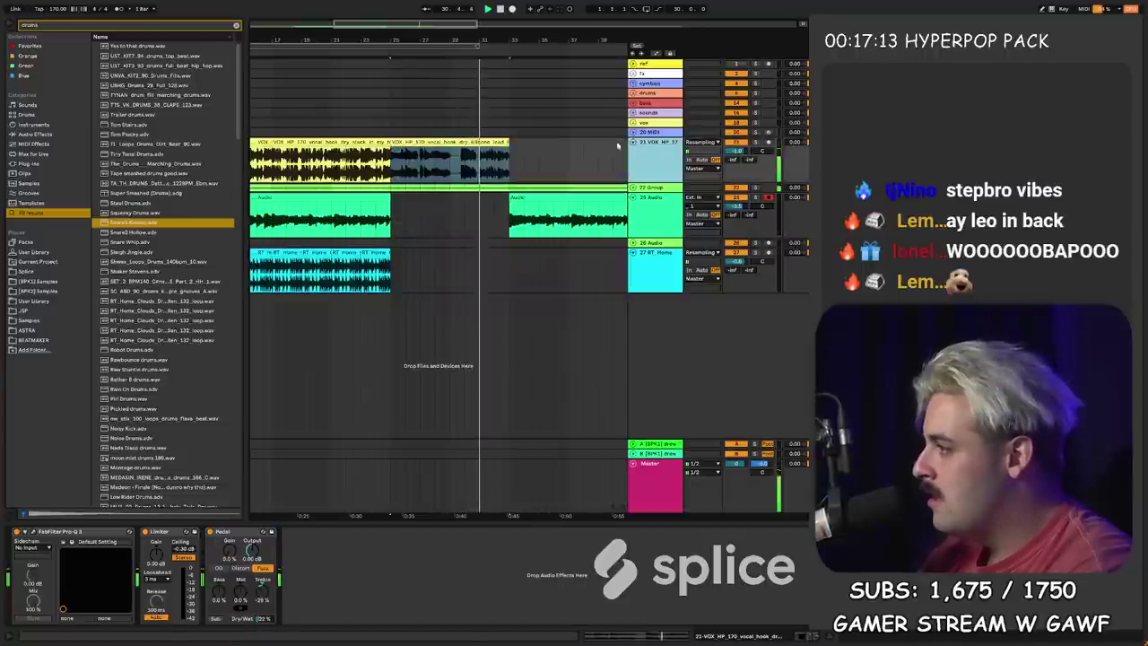
{"action": "key", "text": "ctrl+d"}
{"action": "left_click_drag", "start_coordinate": [439, 41], "coordinate": [439, 19]}
{"action": "left_click_drag", "start_coordinate": [345, 215], "coordinate": [252, 211]}
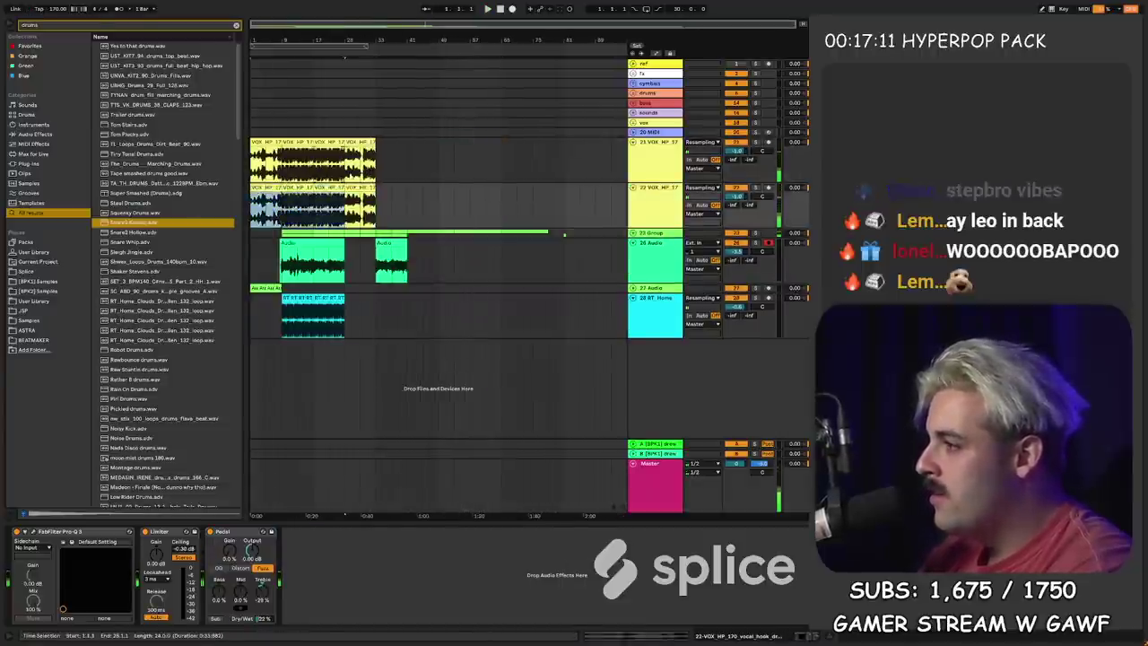
{"action": "key", "text": "Delete"}
{"action": "left_click_drag", "start_coordinate": [346, 168], "coordinate": [377, 166]}
{"action": "key", "text": "Delete"}
{"action": "left_click", "coordinate": [345, 208]}
{"action": "key", "text": "space"}
- Automate the guitar group's Auto Filter frequency to drop at bar 25 and rise gradually toward bar 33
{"action": "key", "text": "ctrl+f"}
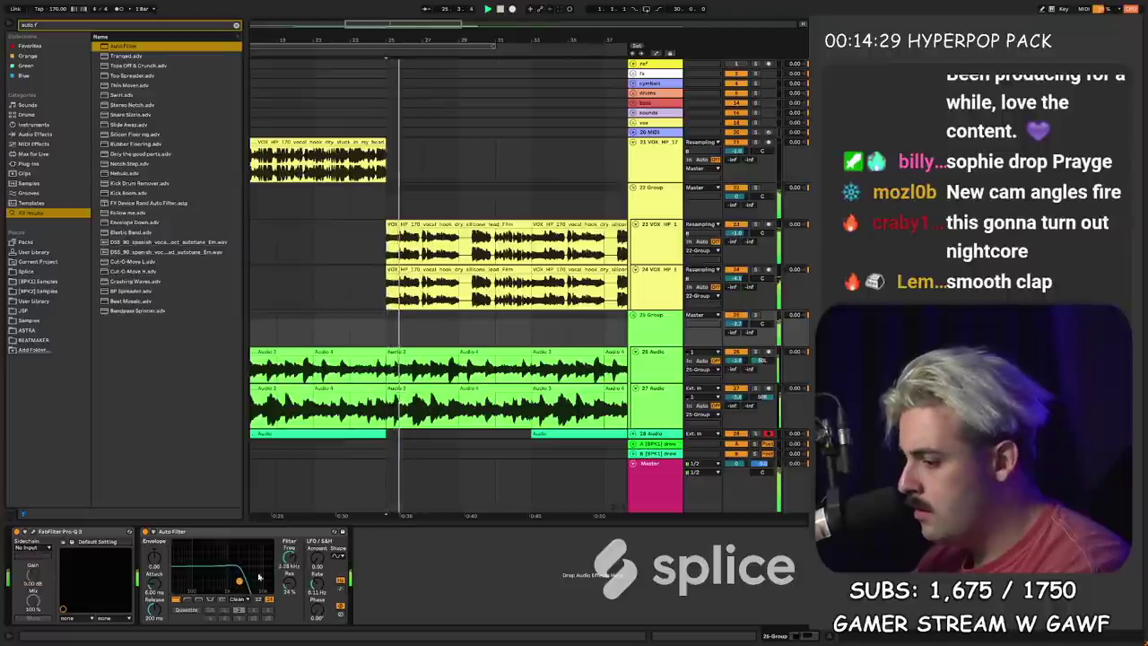
{"action": "key", "text": "a"}
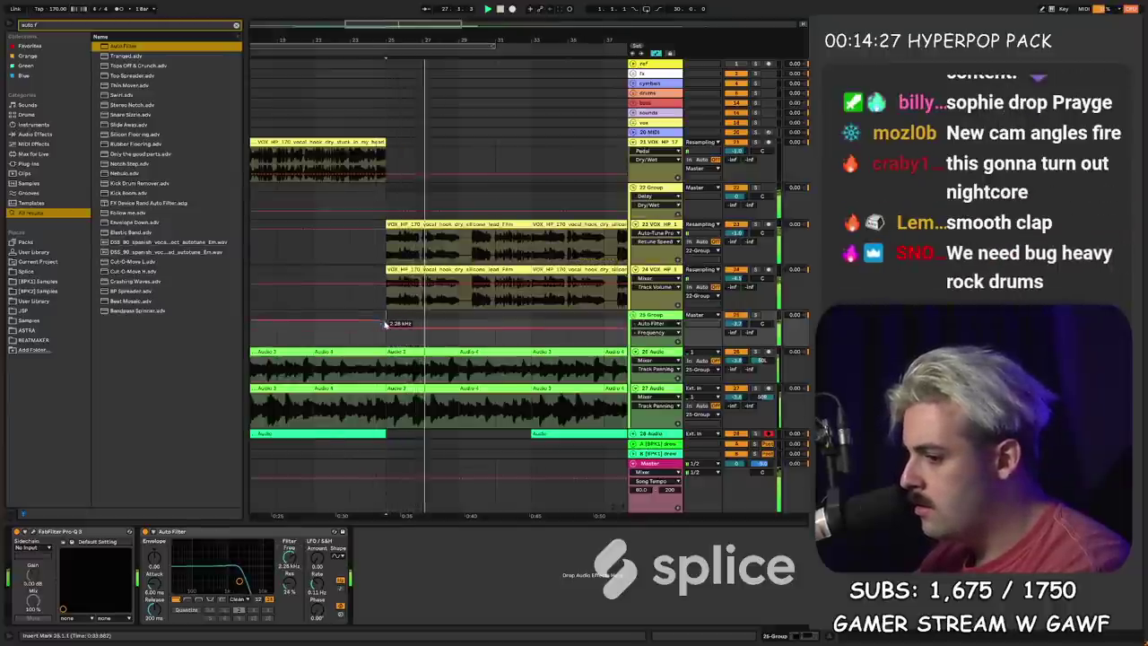
{"action": "left_click_drag", "start_coordinate": [385, 319], "coordinate": [385, 328]}
{"action": "left_click_drag", "start_coordinate": [475, 331], "coordinate": [558, 325]}
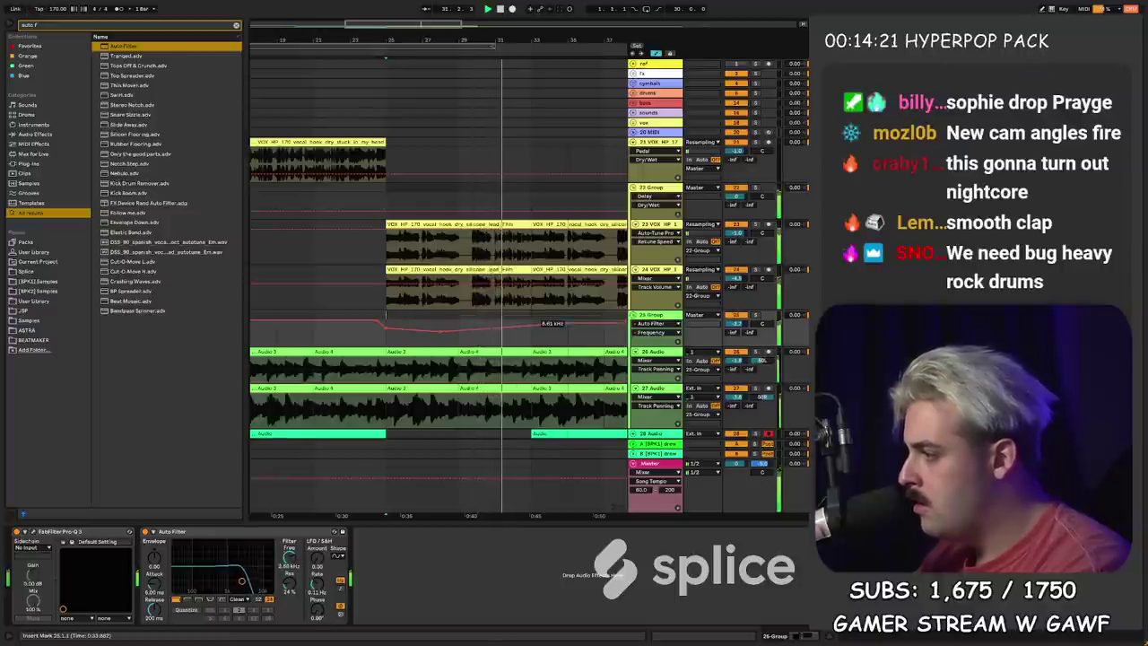
{"action": "left_click_drag", "start_coordinate": [558, 40], "coordinate": [388, 42]}
{"action": "left_click_drag", "start_coordinate": [386, 324], "coordinate": [364, 322]}
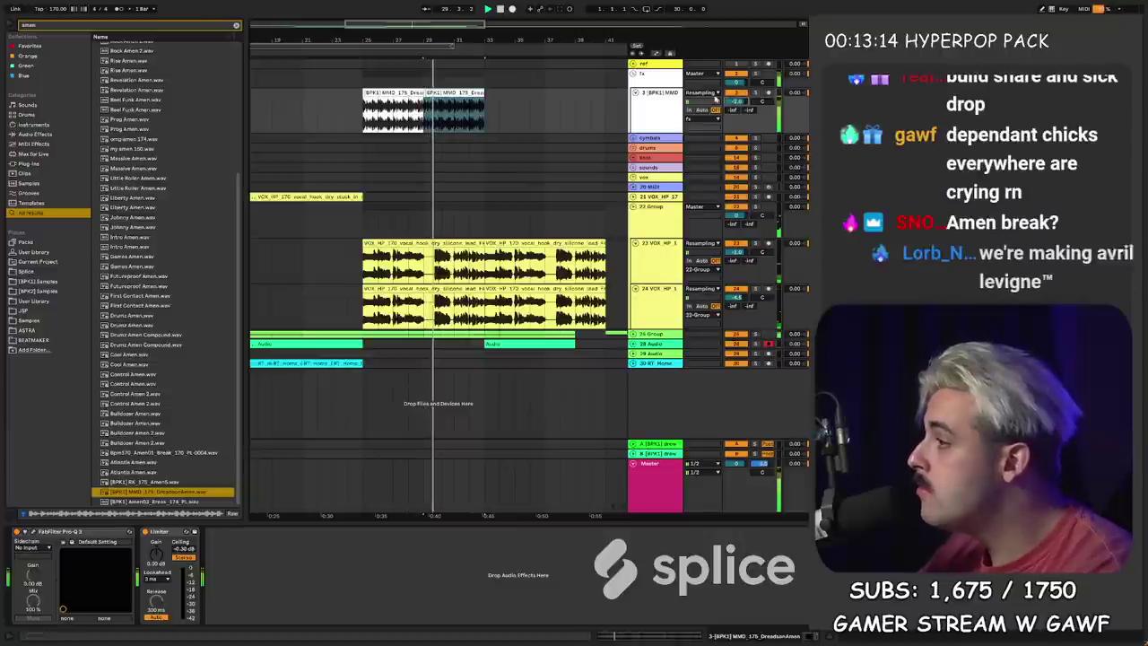
- Duplicate the eight-bar DreadsonAmen break in the fx group from bar 25 to bar 33
{"action": "left_click_drag", "start_coordinate": [439, 40], "coordinate": [368, 20]}
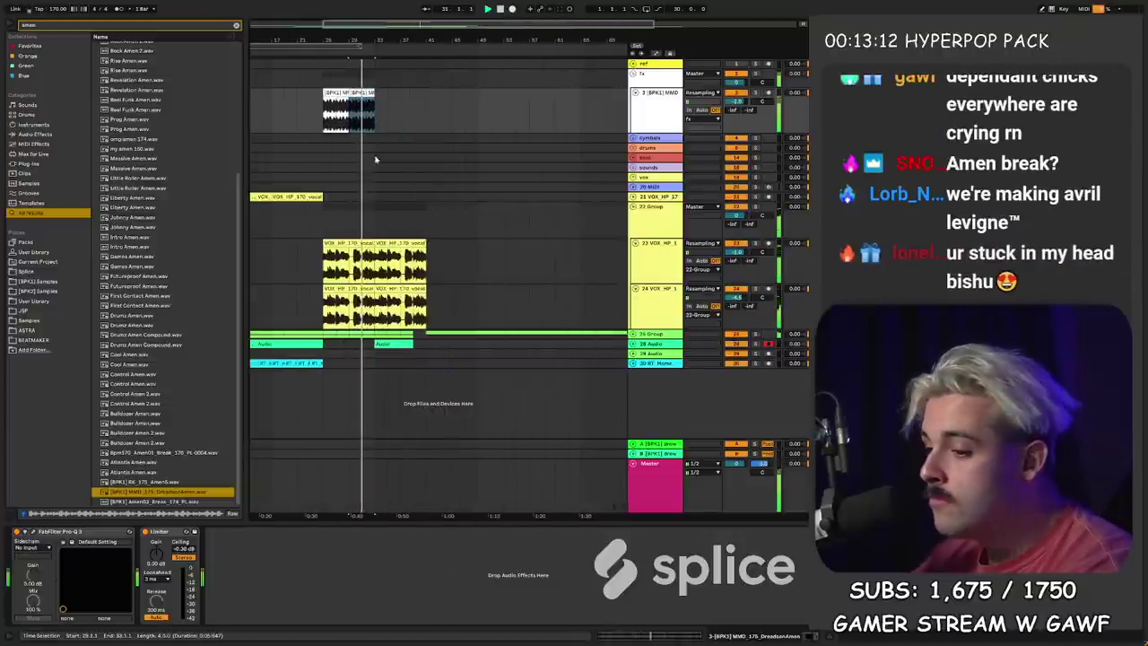
{"action": "left_click_drag", "start_coordinate": [373, 117], "coordinate": [323, 117]}
{"action": "key", "text": "ctrl+d"}
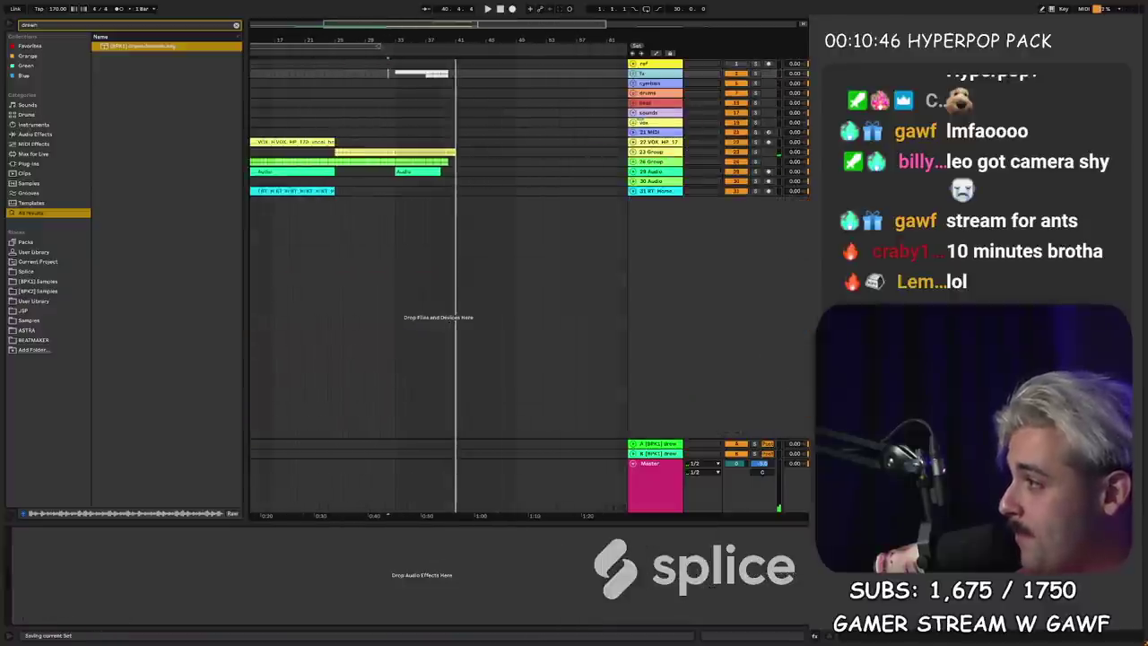
- Add a HyperPop vocal one-shot phrase from Splice to the Ableton bass group at bar 41 and lower its track volume
{"action": "left_click", "coordinate": [655, 171]}
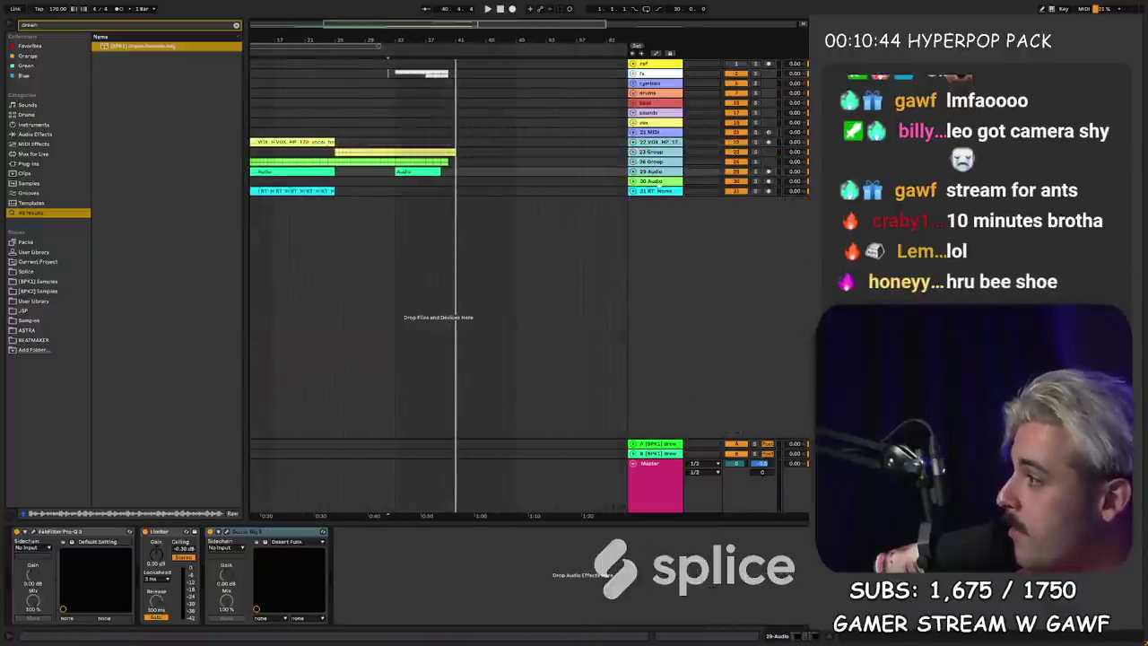
{"action": "left_click", "coordinate": [647, 103]}
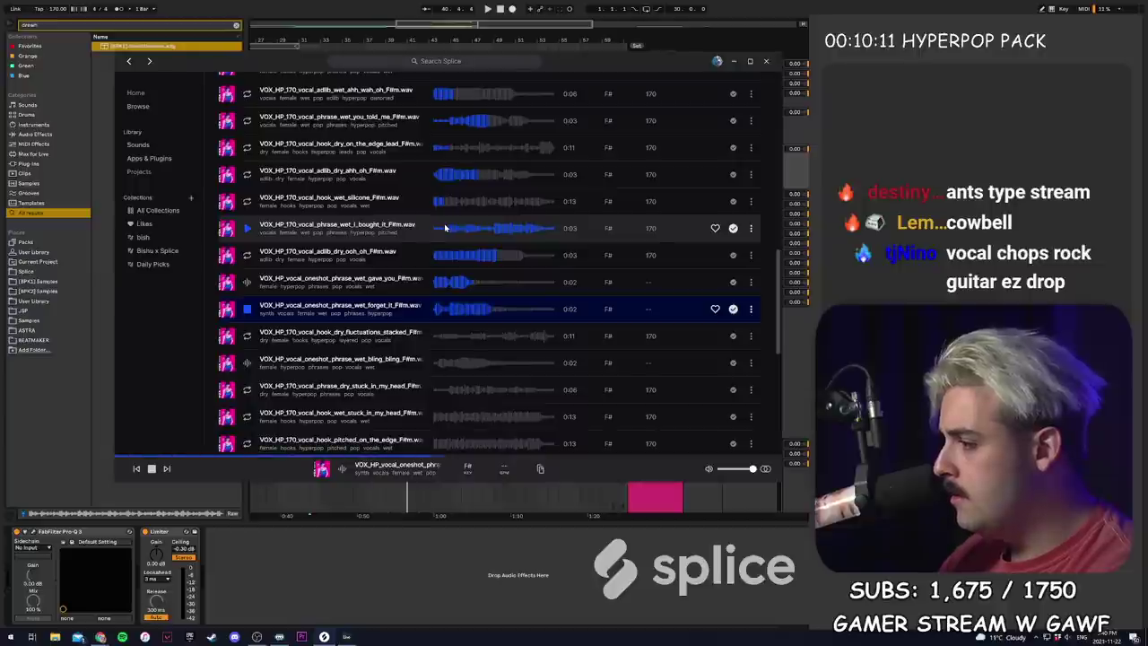
{"action": "key", "text": "Up"}
{"action": "key", "text": "Up"}
{"action": "left_click_drag", "start_coordinate": [444, 228], "coordinate": [410, 159]}
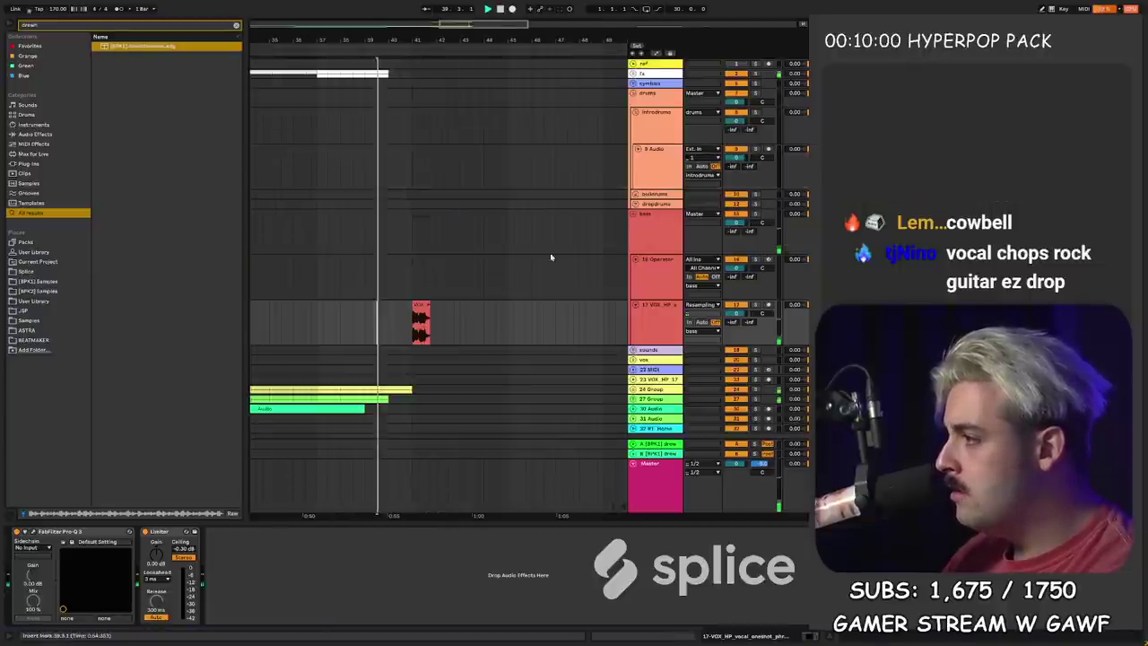
{"action": "left_click_drag", "start_coordinate": [737, 313], "coordinate": [737, 334]}
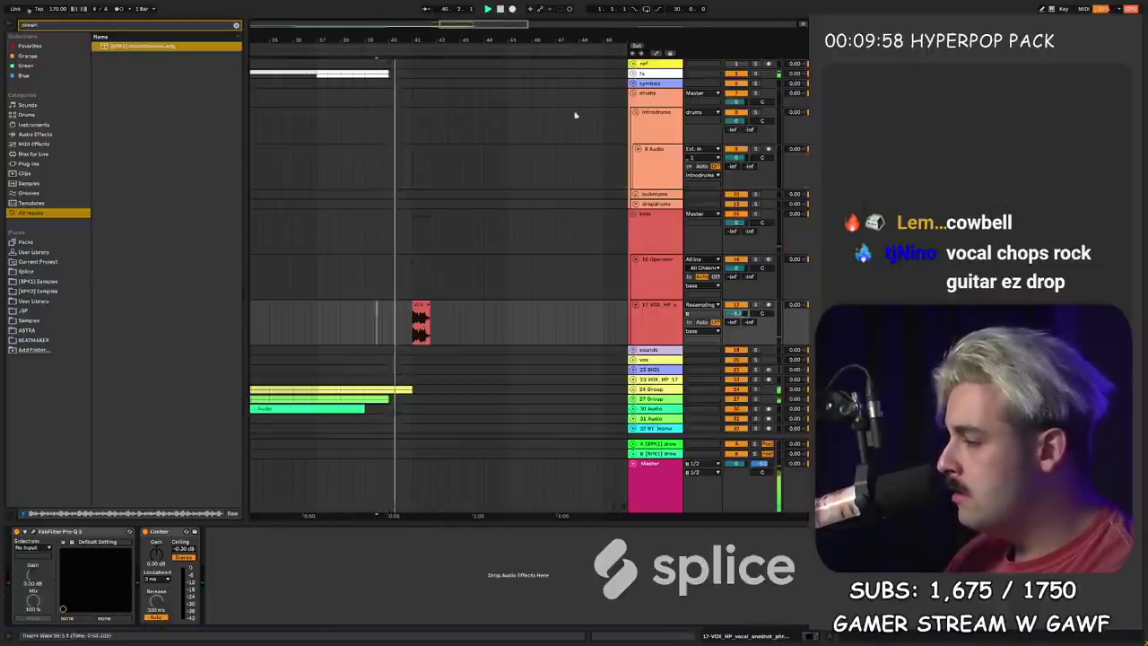
{"action": "scroll", "coordinate": [411, 98], "scroll_direction": "down", "scroll_amount": 5}
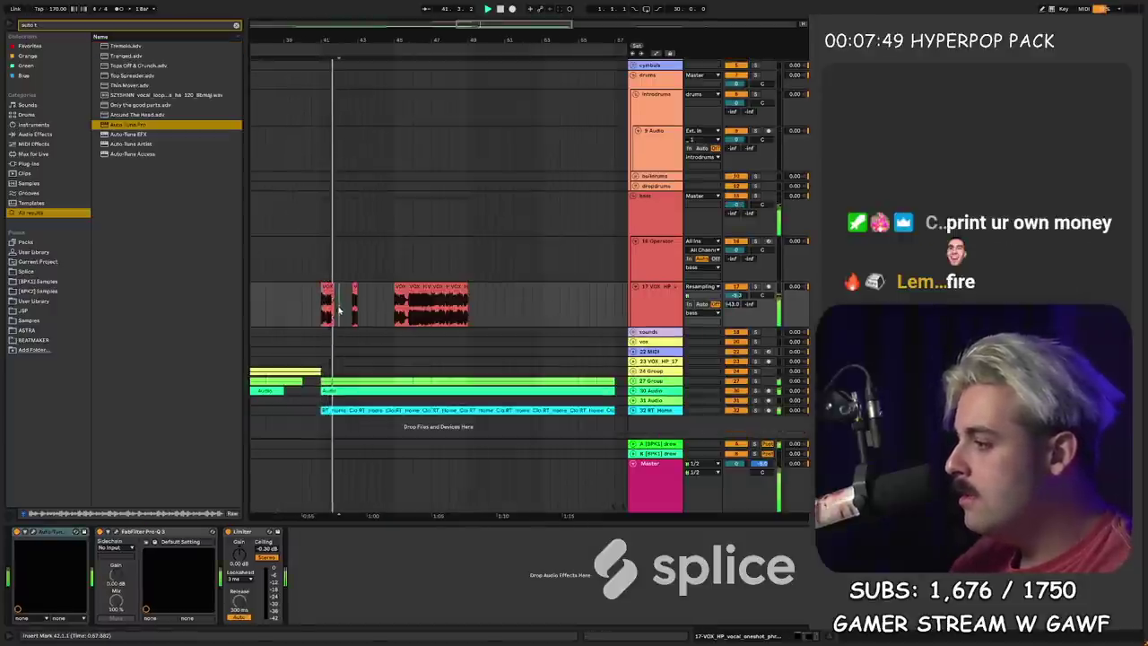
- Repeat the four-bar vocal chop pattern of bar 41 at bar 45 and duplicate the resulting eight bars to bar 49
{"action": "left_click_drag", "start_coordinate": [360, 291], "coordinate": [322, 307]}
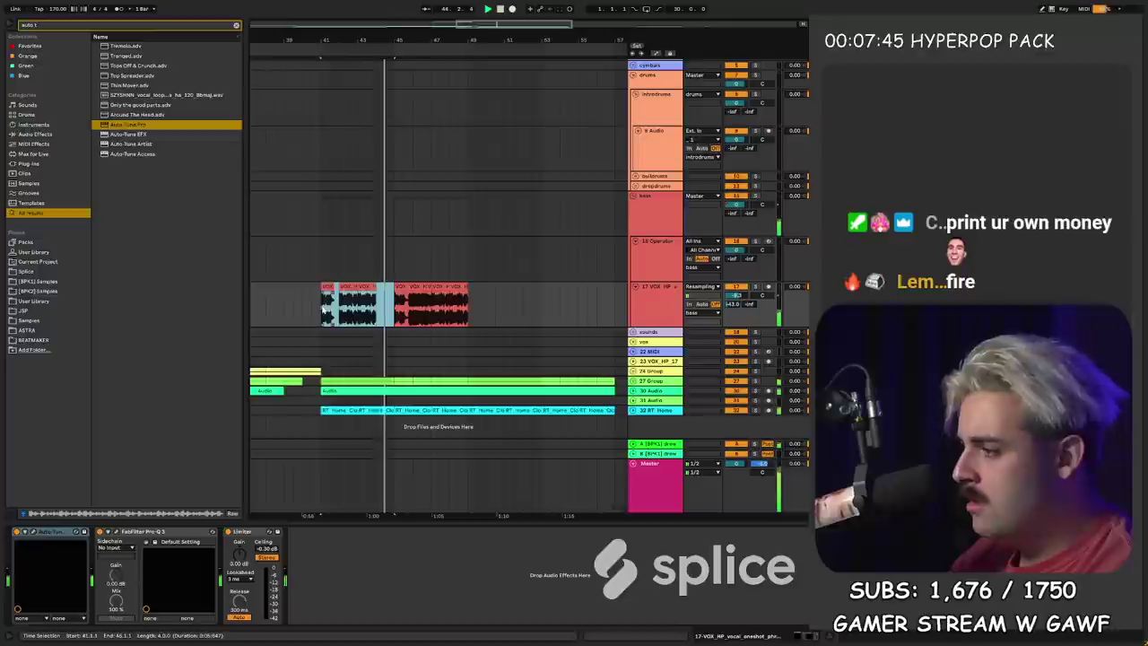
{"action": "left_click", "coordinate": [401, 290]}
{"action": "left_click_drag", "start_coordinate": [400, 292], "coordinate": [467, 292]}
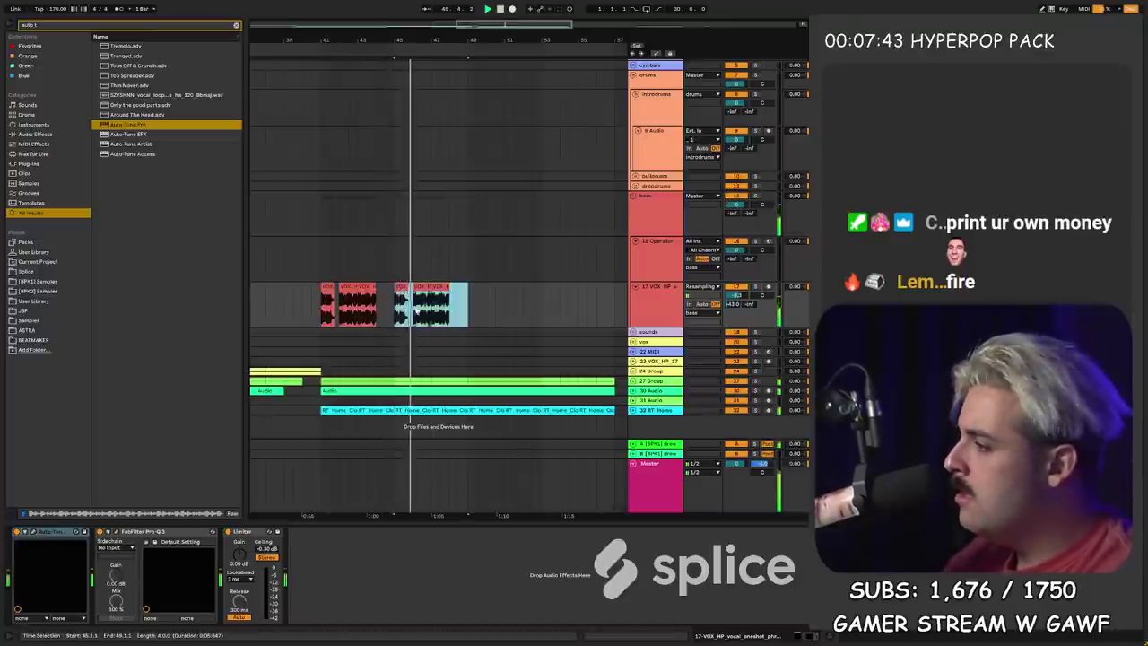
{"action": "left_click", "coordinate": [322, 291], "text": "shift"}
{"action": "key", "text": "shift+Tab"}
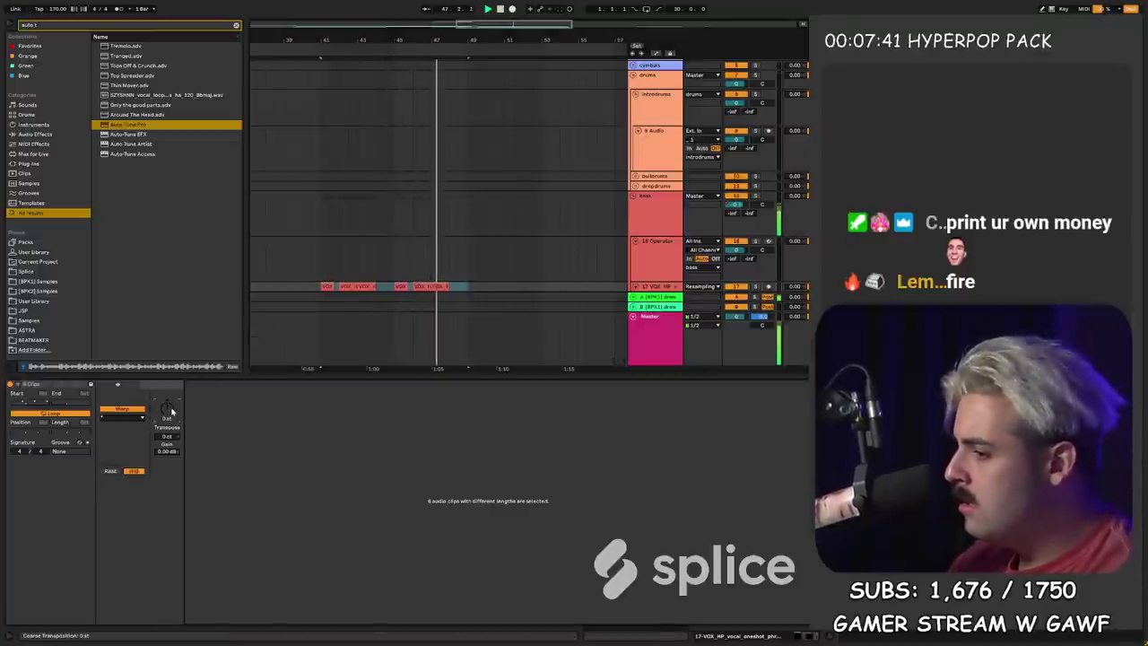
{"action": "key", "text": "shift+Tab"}
{"action": "left_click", "coordinate": [468, 300], "text": "shift"}
{"action": "key", "text": "ctrl+d"}
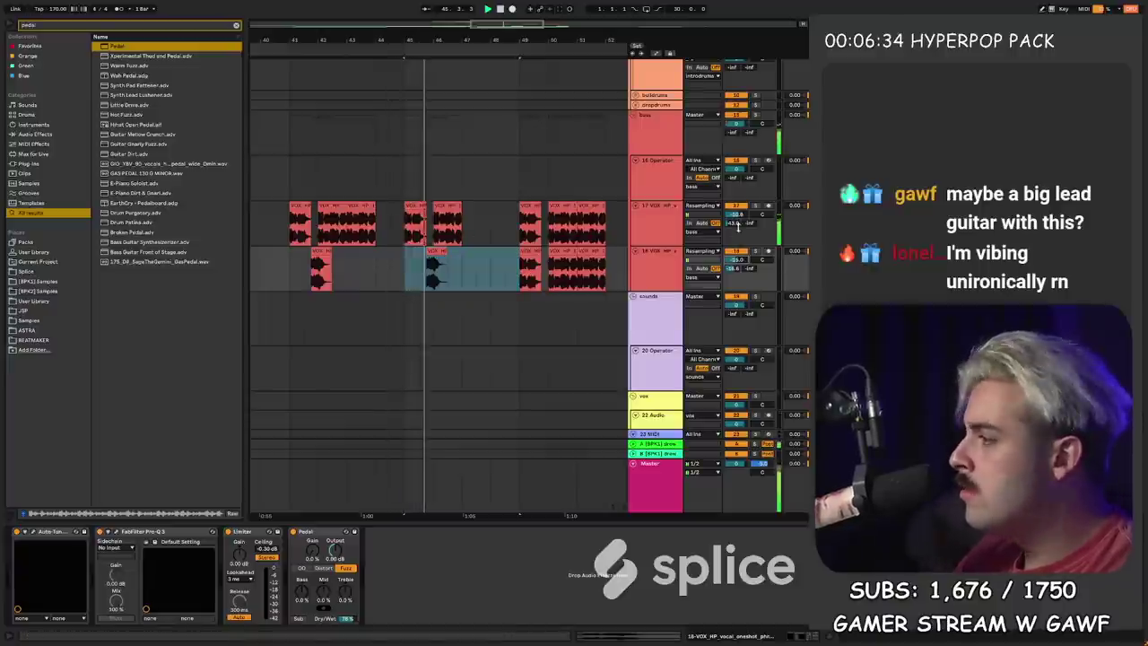
- Copy bars 41 to 49 of both vocal chop tracks and paste them at bar 49
{"action": "left_click", "coordinate": [322, 274], "text": "shift"}
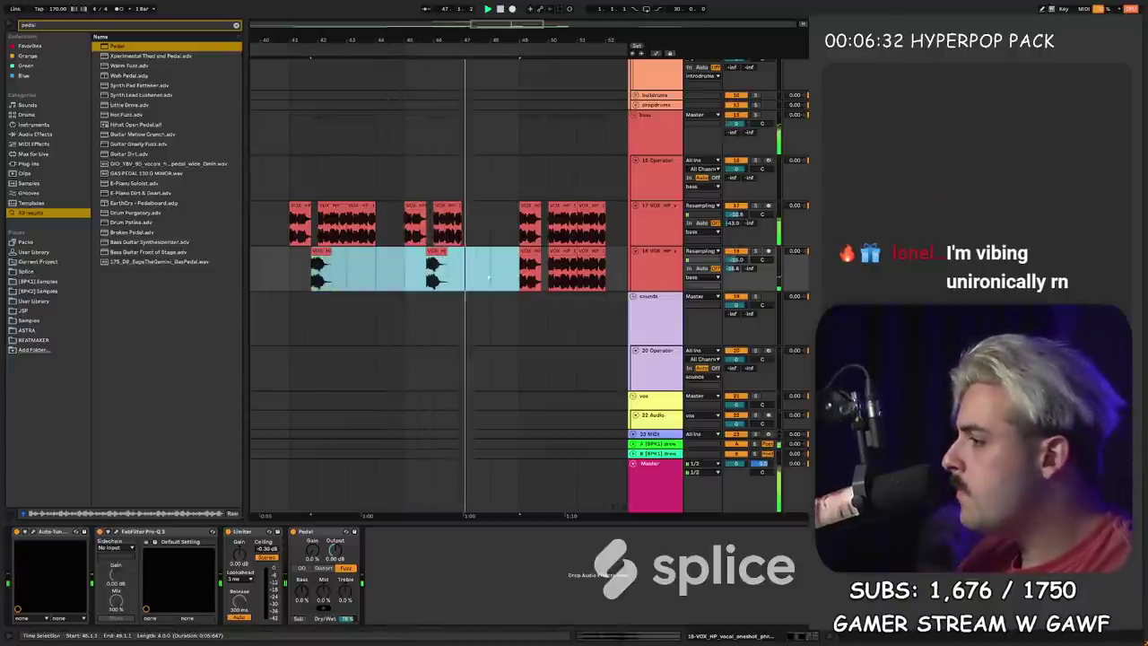
{"action": "left_click", "coordinate": [498, 275], "text": "shift"}
{"action": "left_click_drag", "start_coordinate": [499, 274], "coordinate": [291, 231]}
{"action": "key", "text": "ctrl+c"}
{"action": "left_click", "coordinate": [529, 231]}
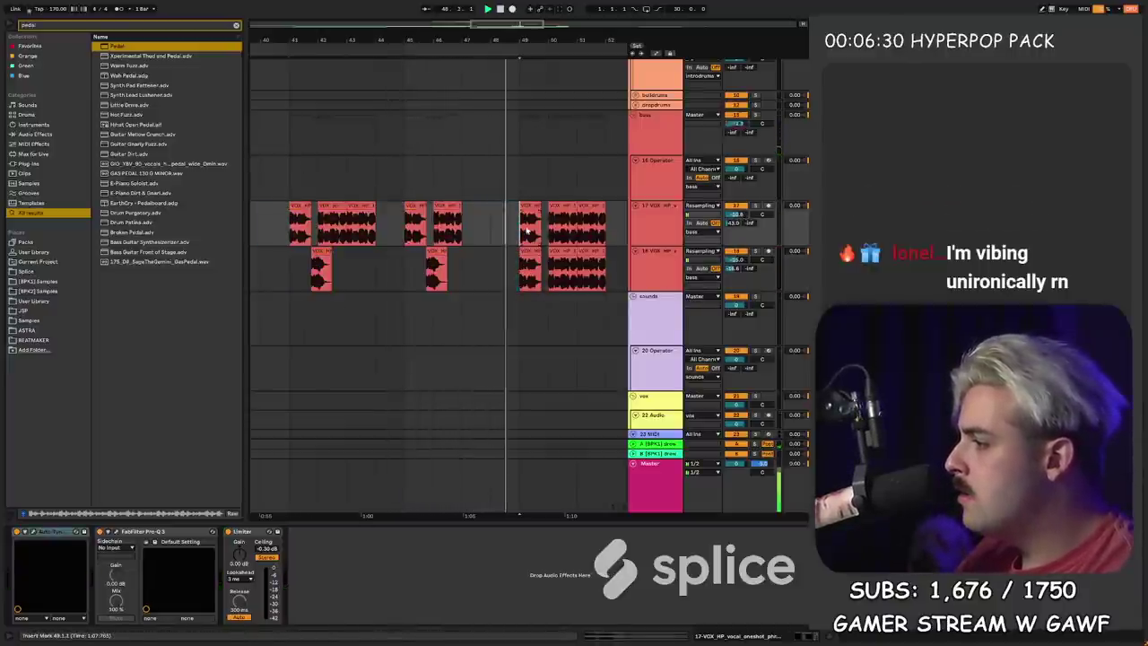
{"action": "key", "text": "ctrl+v"}
{"action": "key", "text": "ctrl+v"}
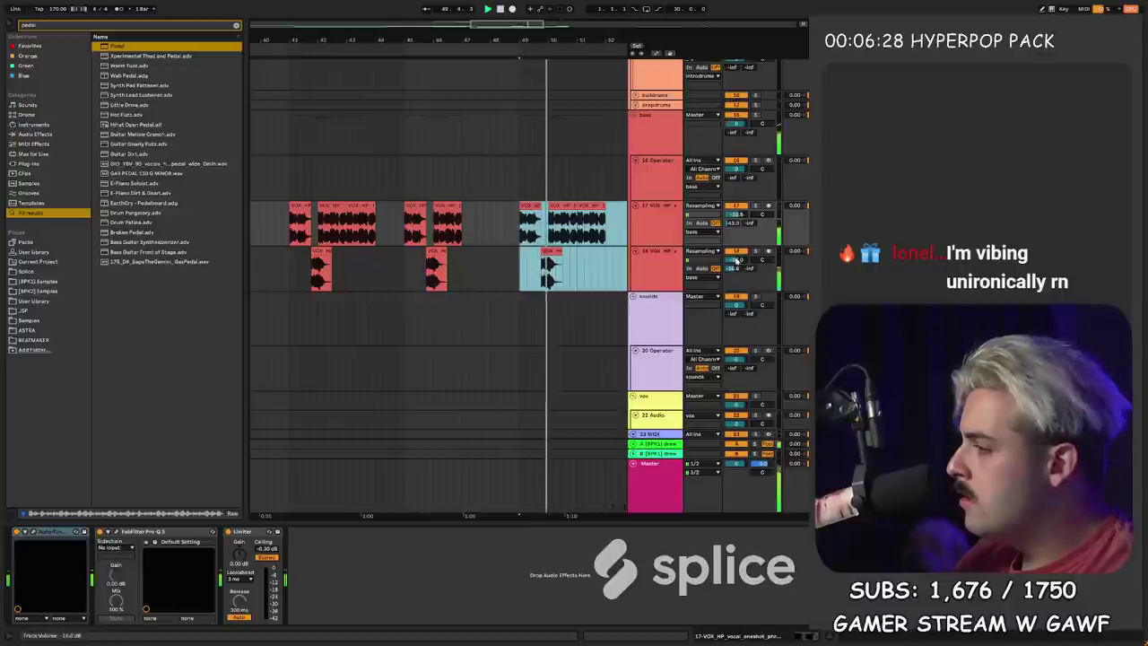
- Audition the chops from bar 41, select the first clip on the second chop track and search the browser for "reverb"
{"action": "left_click", "coordinate": [285, 221]}
{"action": "key", "text": "space"}
{"action": "left_click", "coordinate": [317, 250]}
{"action": "left_click", "coordinate": [318, 251]}
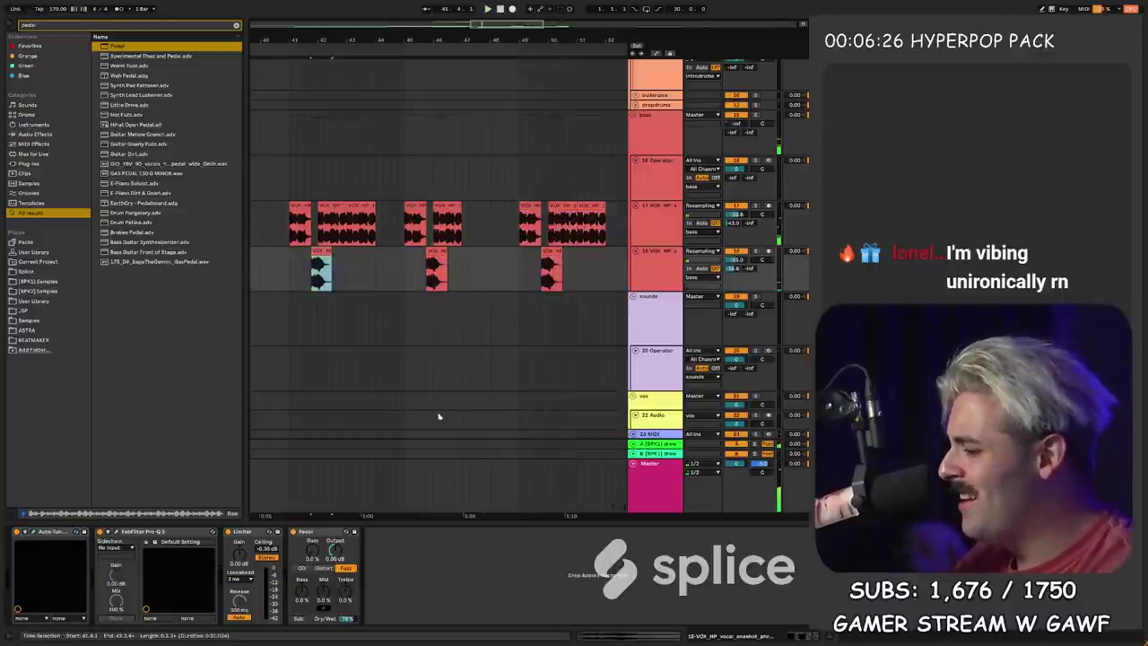
{"action": "type", "text": "reverb"}
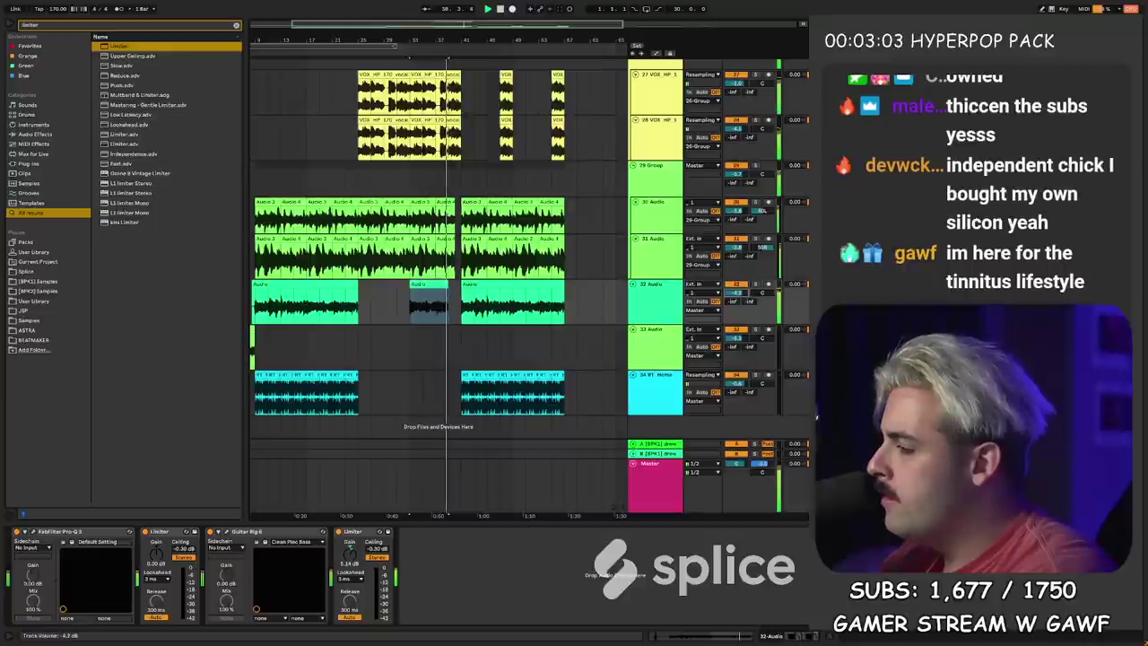
- Extend the guitar clip on track 32 to bar 40 and place the insert marker just before the crash near bar 9
{"action": "left_click_drag", "start_coordinate": [468, 40], "coordinate": [456, 115]}
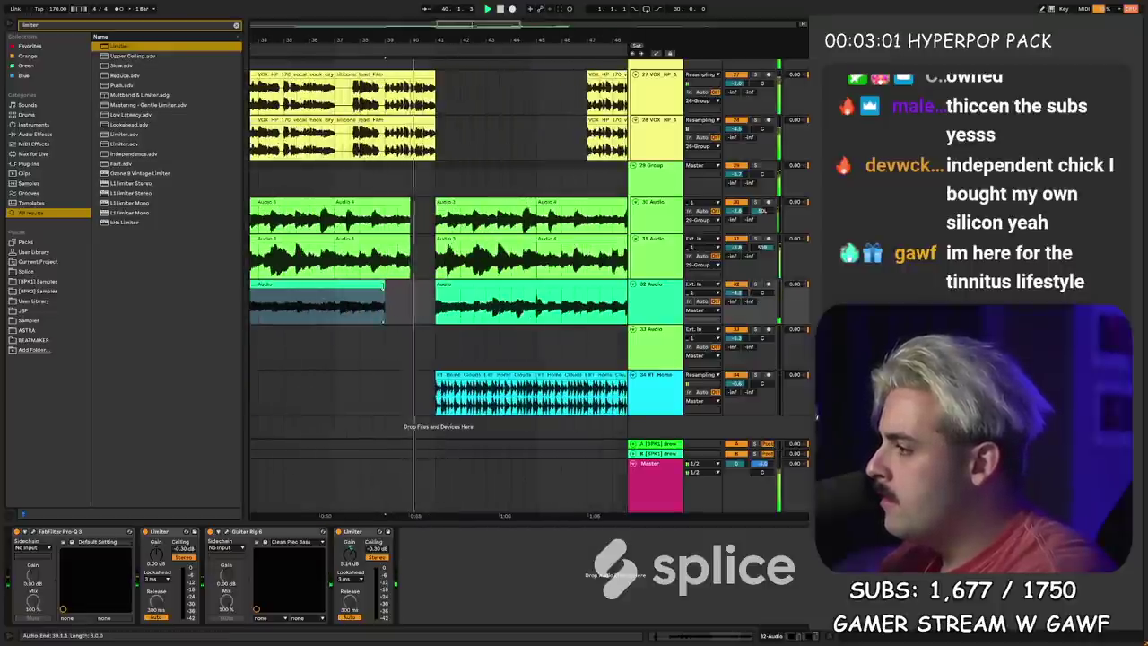
{"action": "left_click_drag", "start_coordinate": [384, 284], "coordinate": [411, 284]}
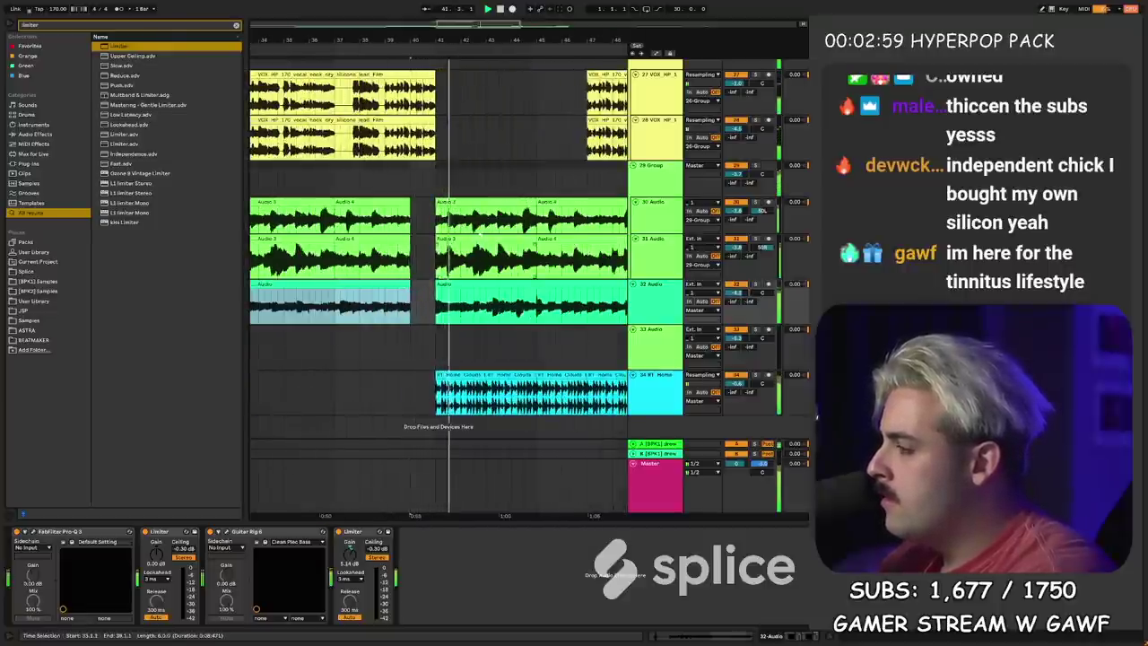
{"action": "scroll", "coordinate": [479, 179], "scroll_direction": "up", "scroll_amount": 10}
{"action": "scroll", "coordinate": [400, 252], "scroll_direction": "down", "scroll_amount": 3}
{"action": "scroll", "coordinate": [400, 252], "scroll_direction": "down", "scroll_amount": 8}
{"action": "left_click", "coordinate": [277, 228]}
{"action": "key", "text": "space"}
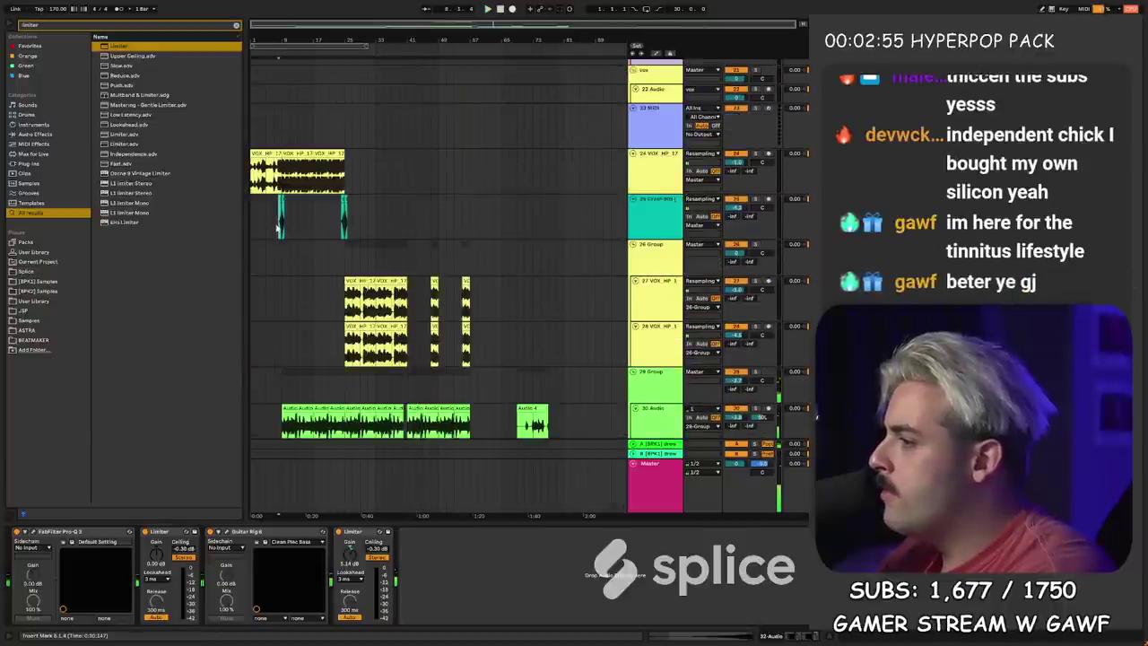
{"action": "left_click", "coordinate": [278, 229]}
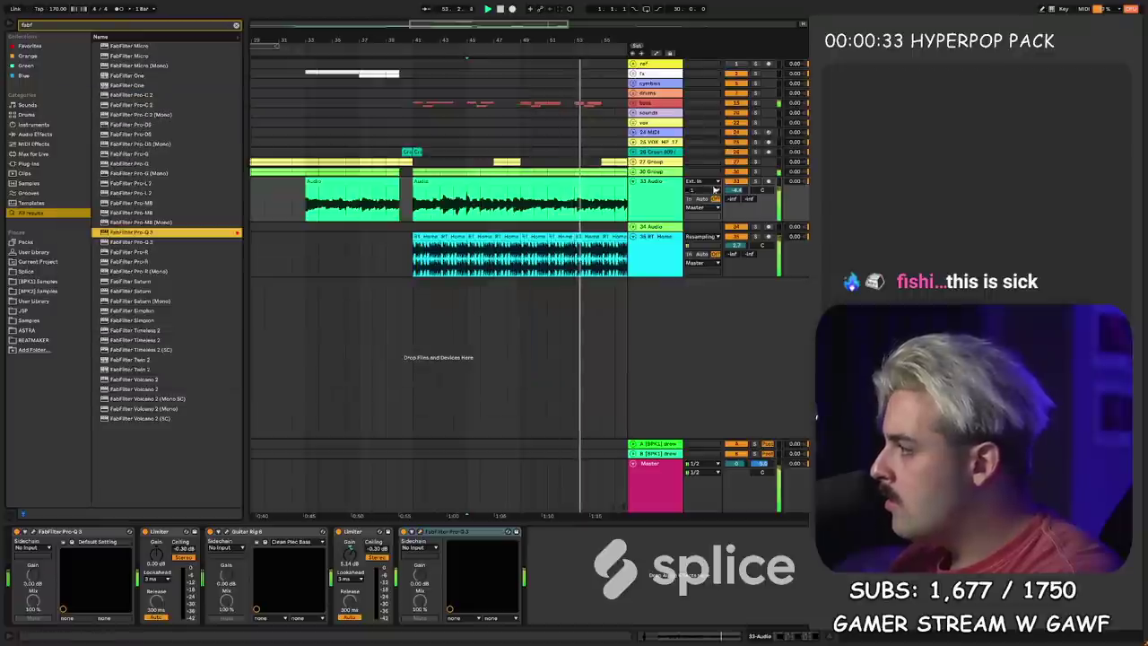
- Unfold the guitar group holding the Audio 3 and Audio 4 clips and adjust its group volume
{"action": "left_click", "coordinate": [633, 171]}
{"action": "left_click", "coordinate": [654, 188]}
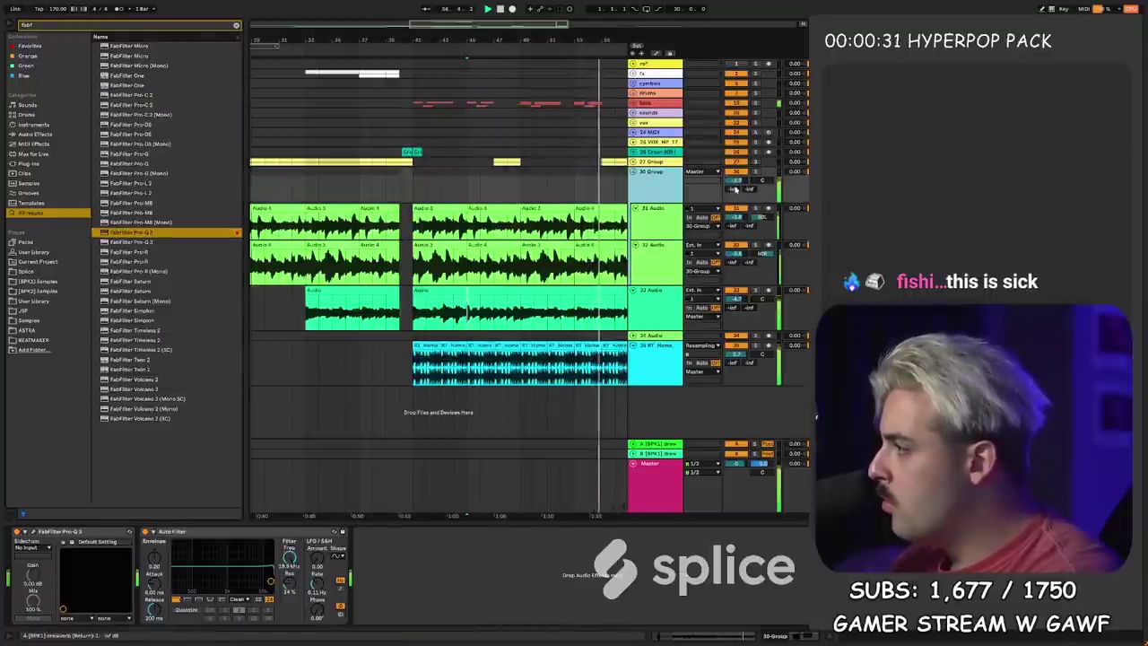
{"action": "left_click_drag", "start_coordinate": [734, 187], "coordinate": [734, 174]}
- Loop the arrangement's first 60 bars and return playback to the start with all tracks collapsed
{"action": "left_click_drag", "start_coordinate": [558, 48], "coordinate": [448, 51]}
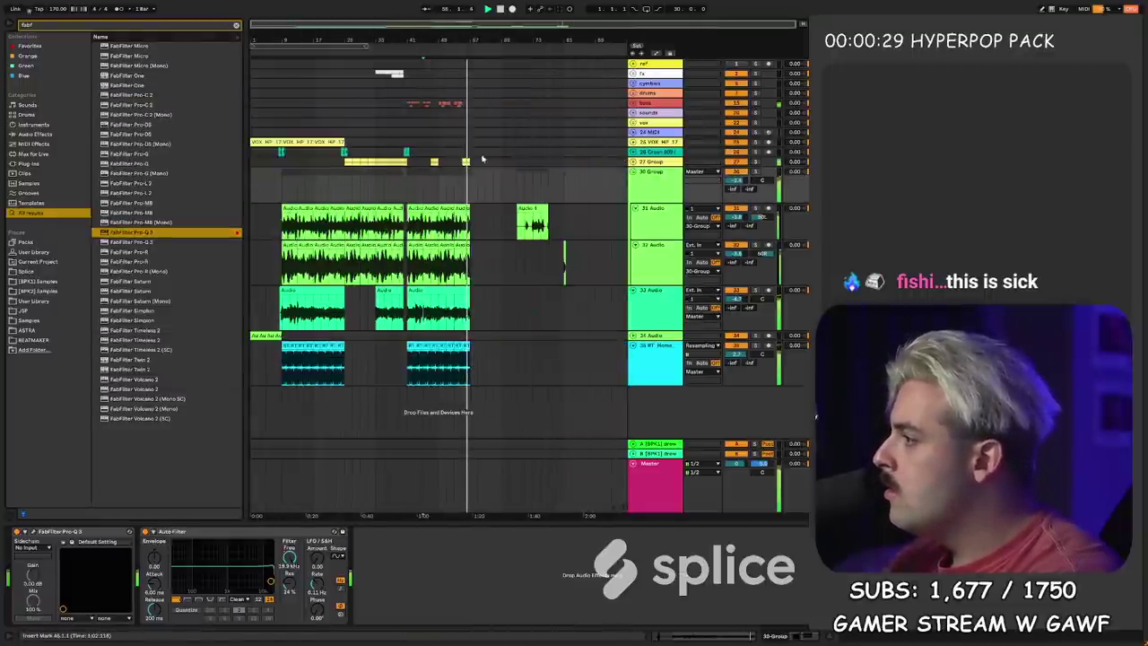
{"action": "left_click_drag", "start_coordinate": [485, 191], "coordinate": [250, 151]}
{"action": "key", "text": "ctrl+l"}
{"action": "key", "text": "space"}
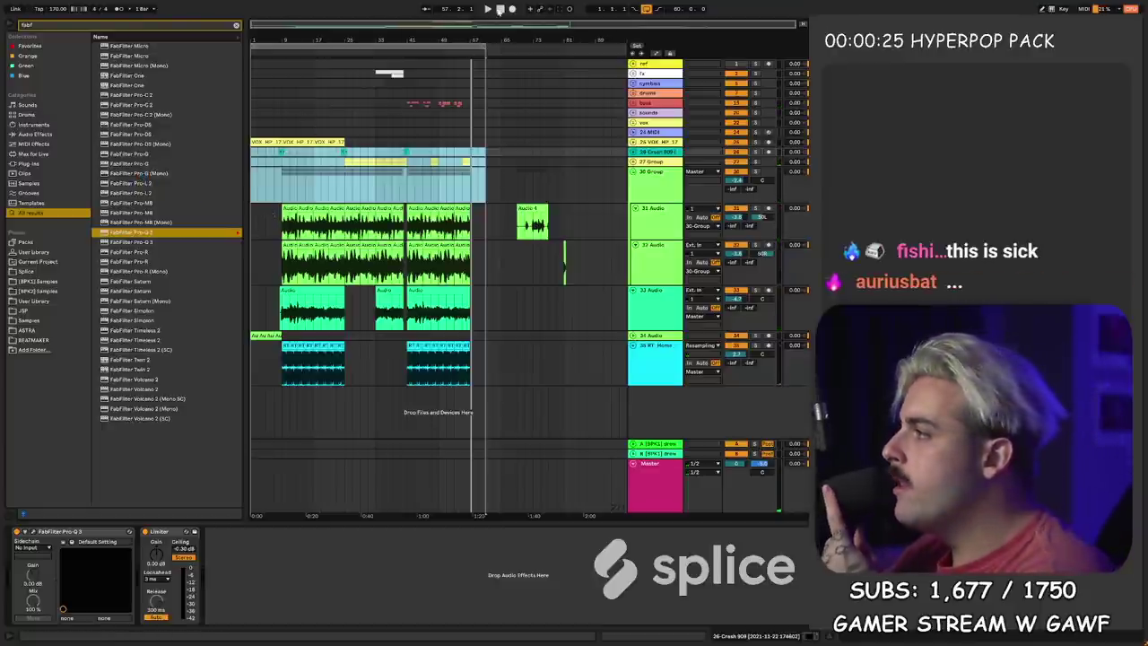
{"action": "left_click", "coordinate": [499, 10]}
{"action": "left_click", "coordinate": [633, 172], "text": "alt"}
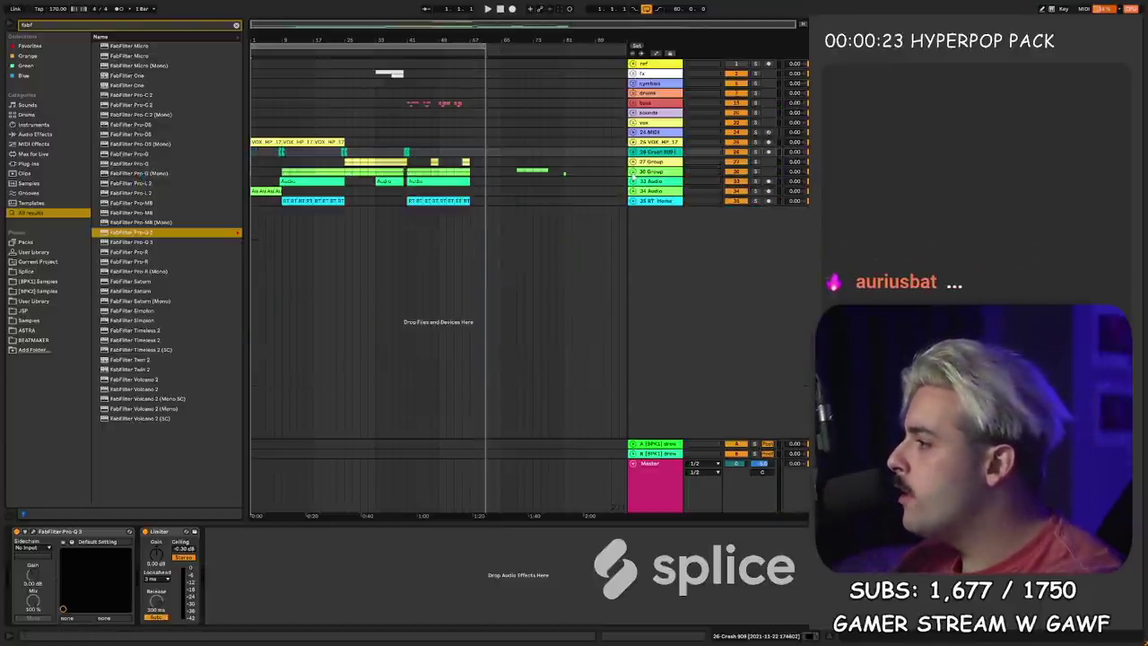
- Play the arrangement from bar 1 and unfold the guitar group to adjust its group volume
{"action": "left_click", "coordinate": [256, 164]}
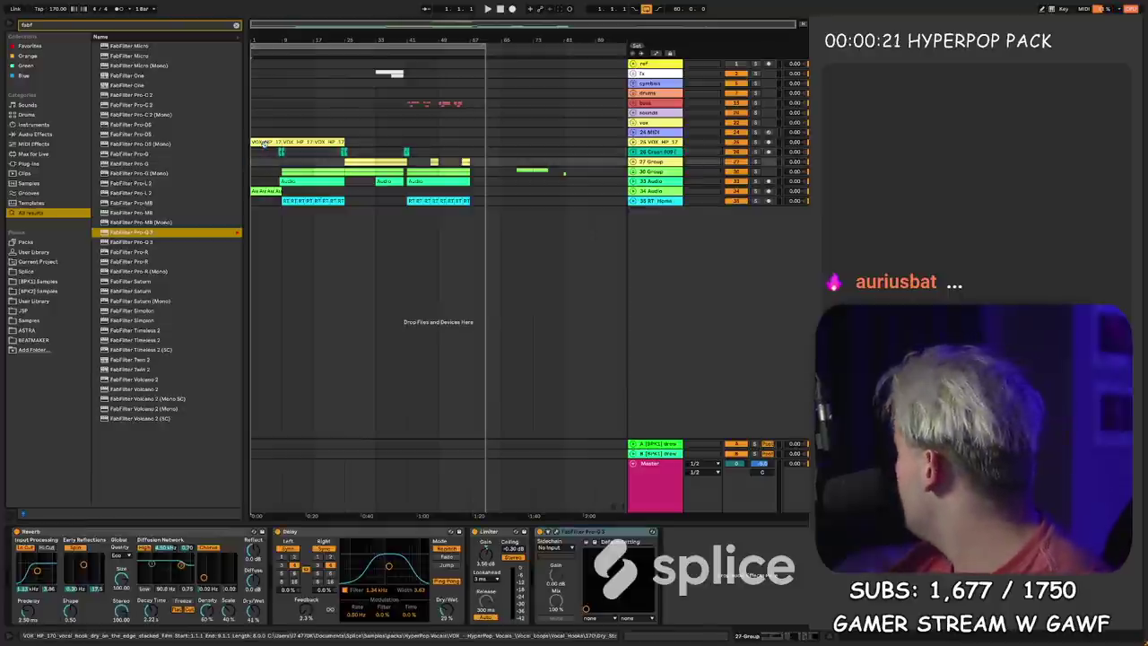
{"action": "left_click", "coordinate": [253, 169]}
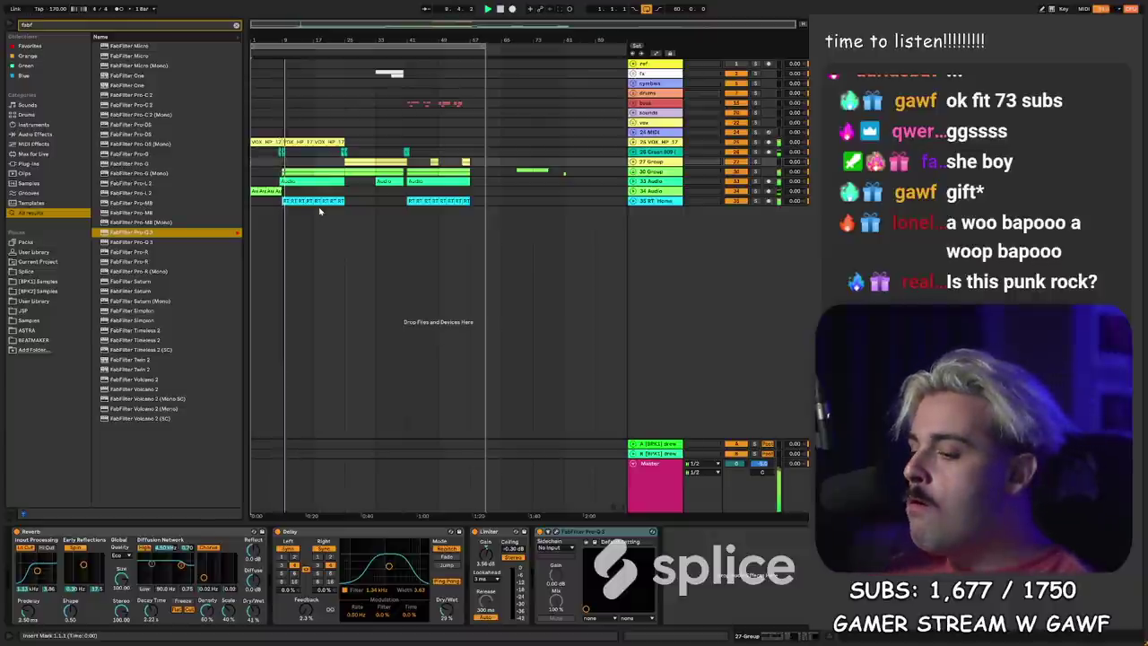
{"action": "left_click", "coordinate": [633, 171]}
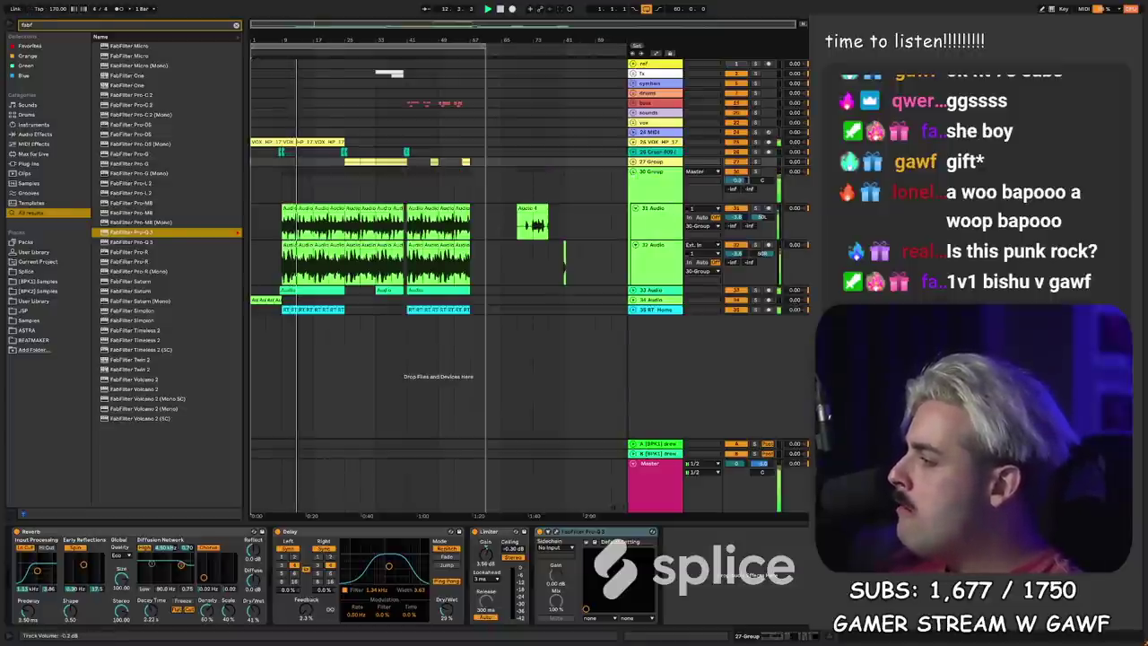
- Adjust the volume of the VOX_HP_17 vocal hook track, and collapse both that track and the guitar group
{"action": "left_click", "coordinate": [633, 142]}
{"action": "left_click", "coordinate": [733, 152]}
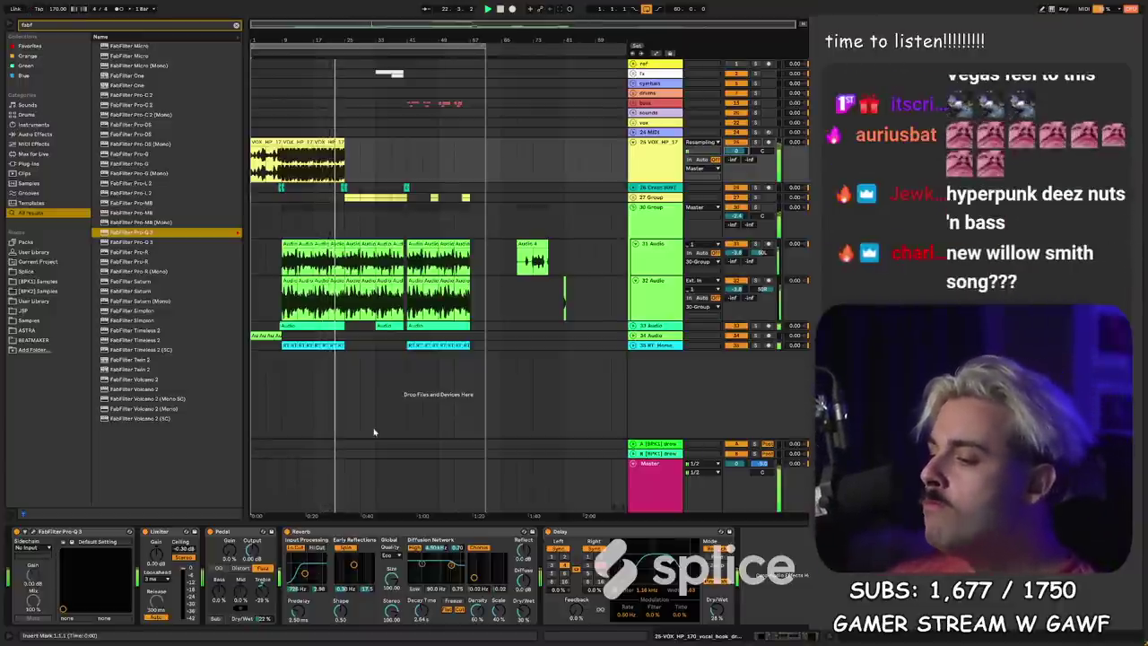
{"action": "left_click", "coordinate": [633, 142]}
{"action": "left_click", "coordinate": [633, 171]}
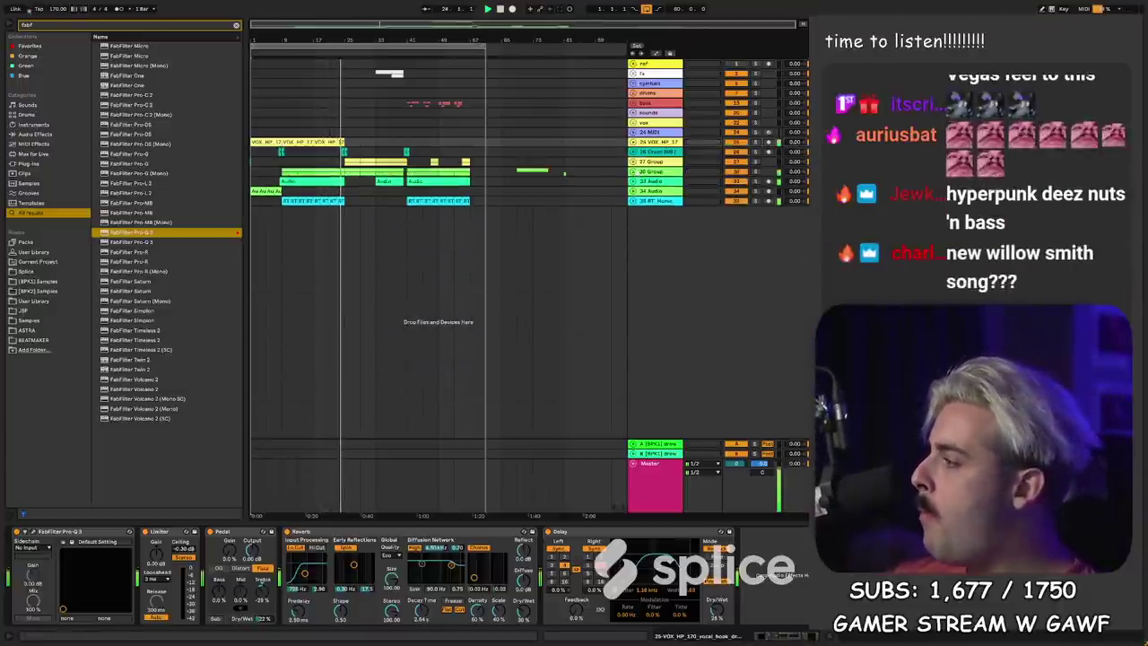
{"action": "left_click", "coordinate": [303, 262]}
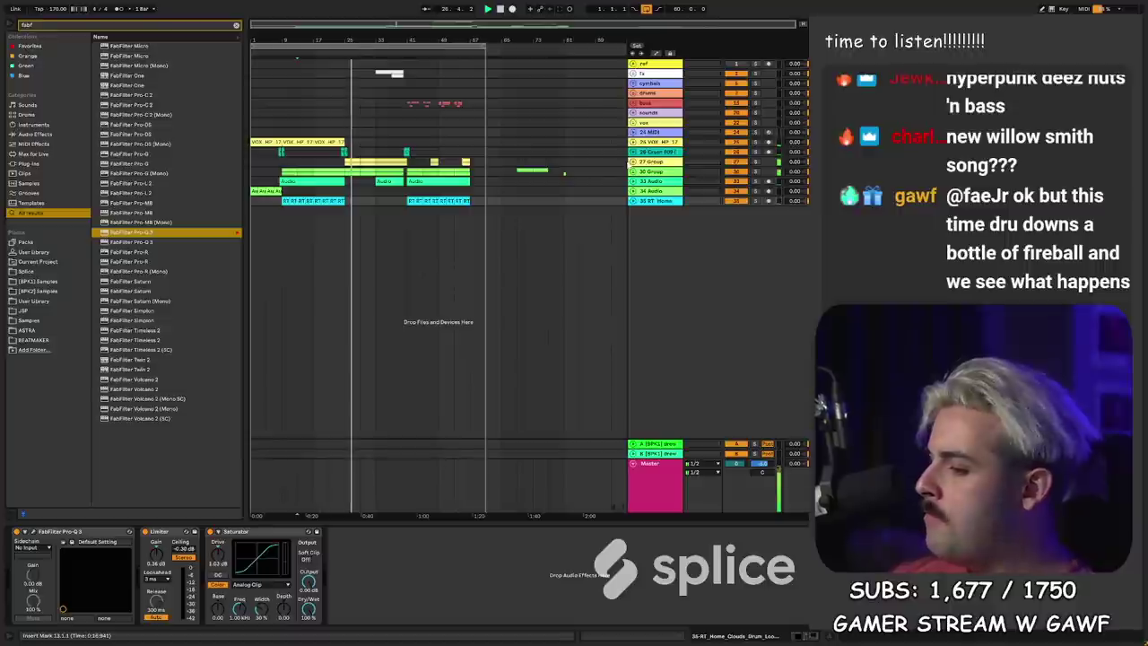